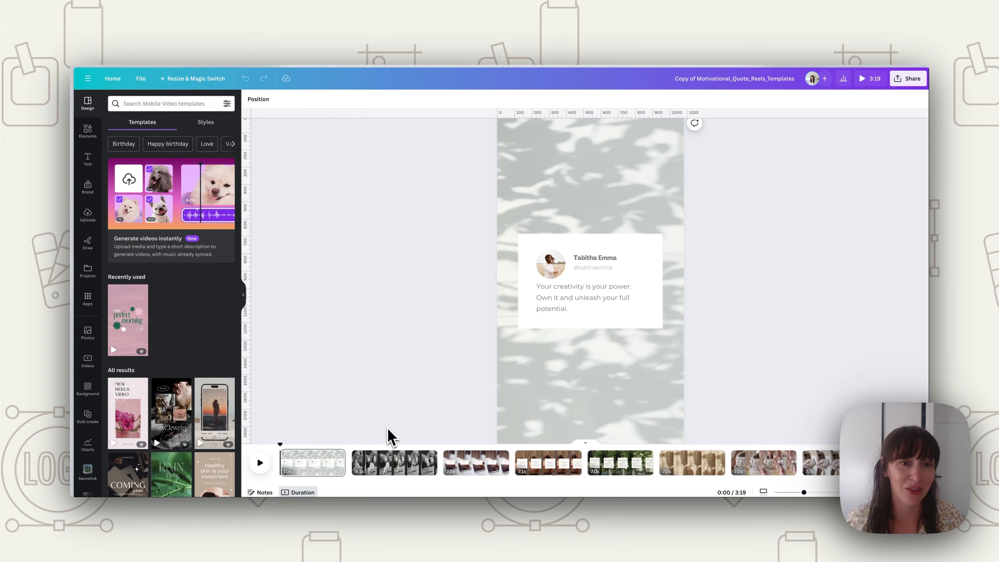
Play a full-screen preview of the motivational quote reel template and close it again
{"action": "left_click", "coordinate": [533, 195]}
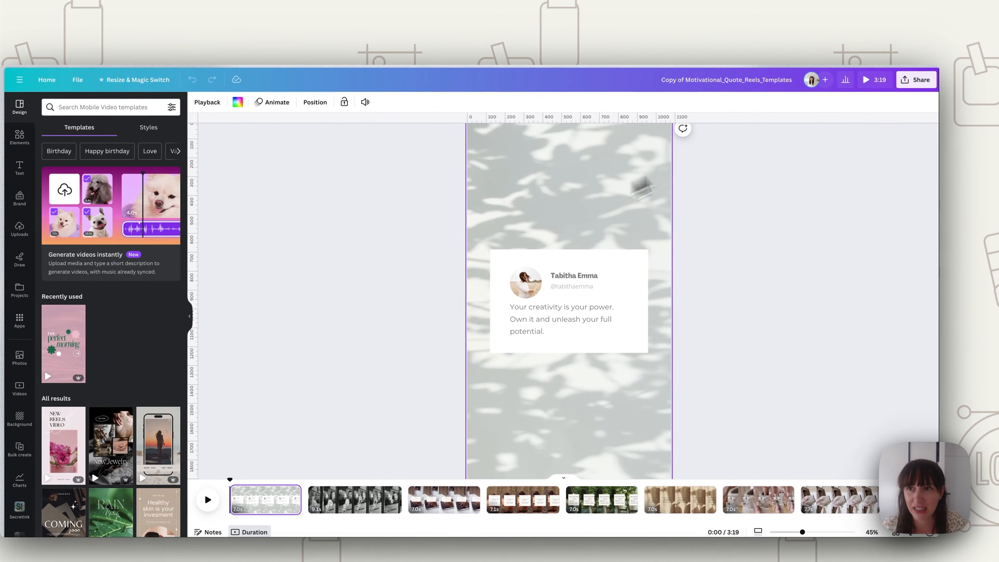
{"action": "left_click", "coordinate": [863, 86]}
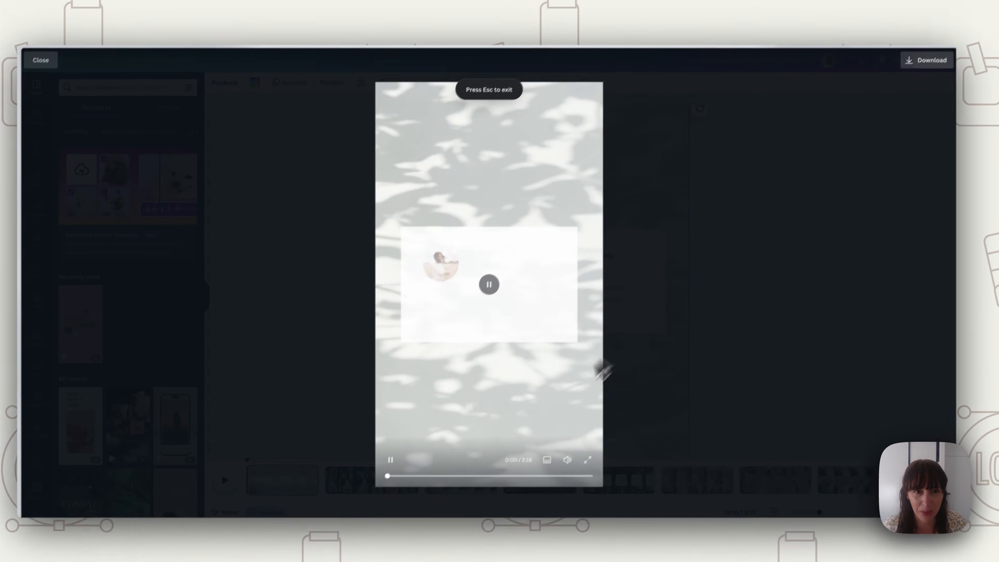
{"action": "key", "text": "Escape"}
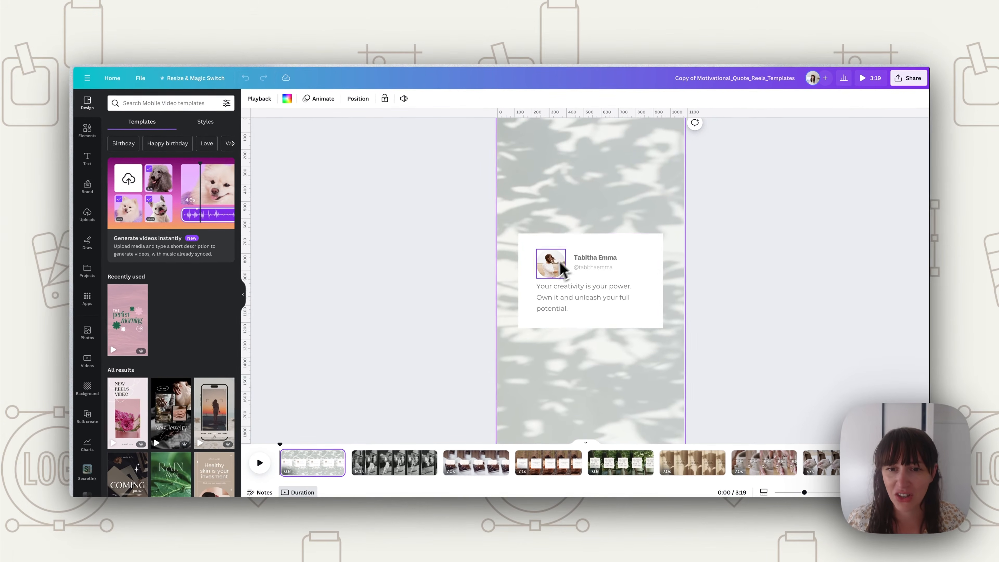
Look through the elements on the template's first page and then the second, third and fourth pages
{"action": "left_click", "coordinate": [559, 243]}
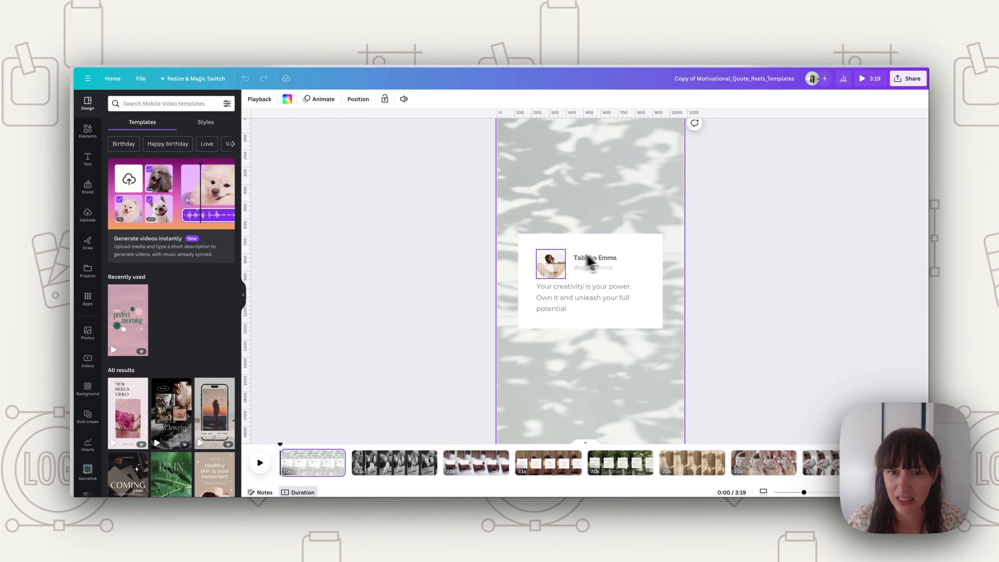
{"action": "left_click", "coordinate": [409, 466]}
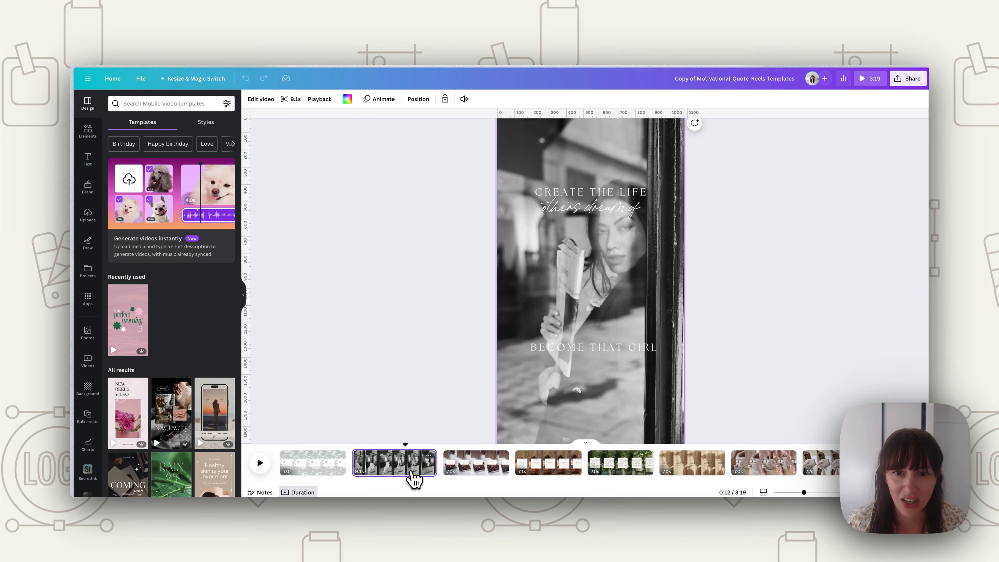
{"action": "left_click", "coordinate": [482, 468]}
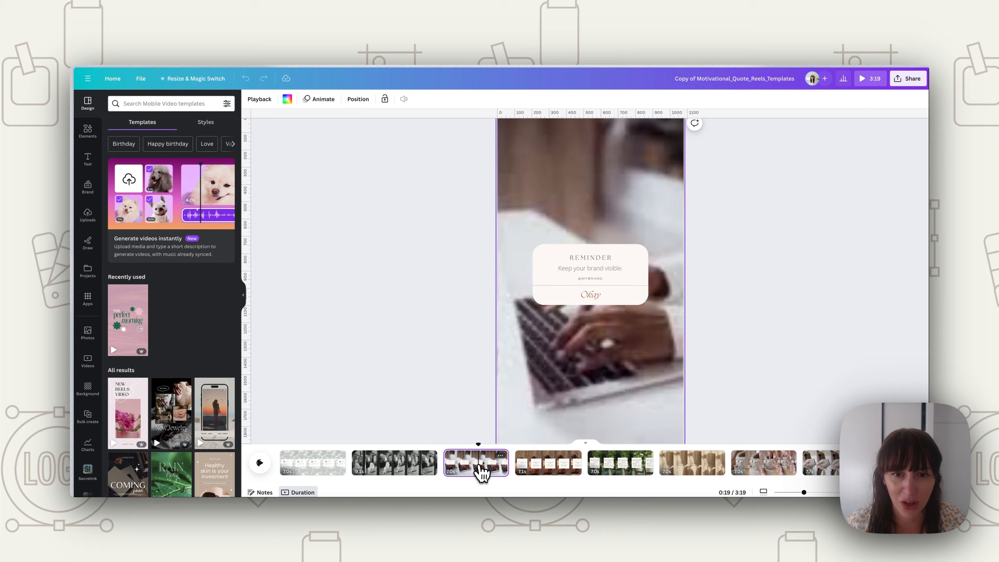
{"action": "left_click", "coordinate": [555, 481]}
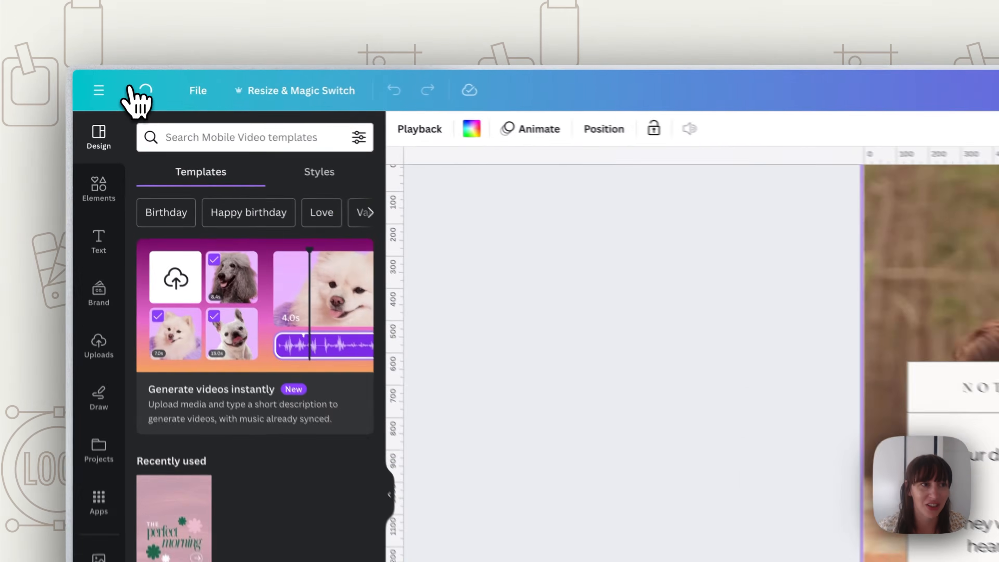
Create a blank Mobile Video design from the home page and open the uploaded videos
{"action": "left_click", "coordinate": [111, 78]}
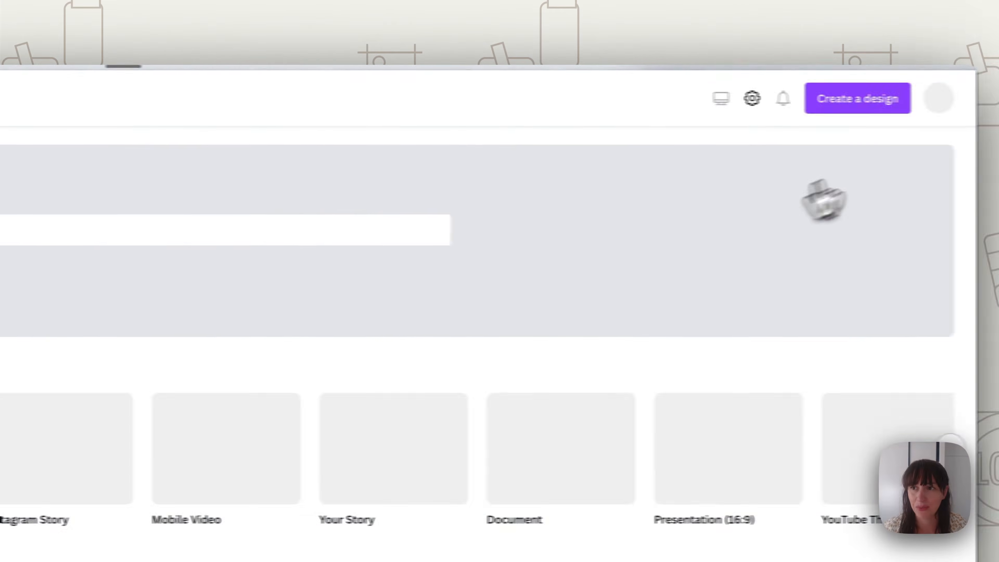
{"action": "left_click", "coordinate": [781, 99]}
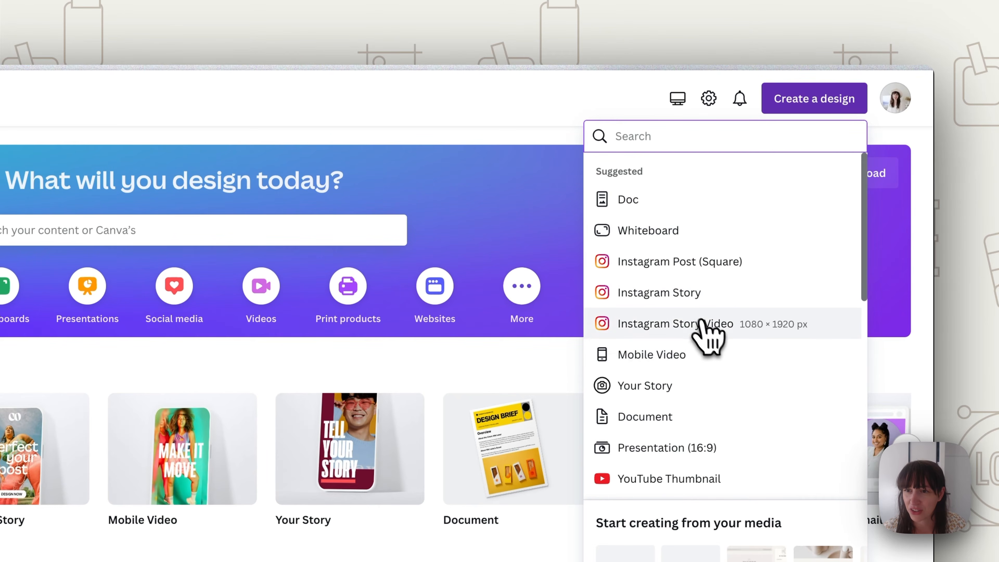
{"action": "left_click", "coordinate": [686, 326]}
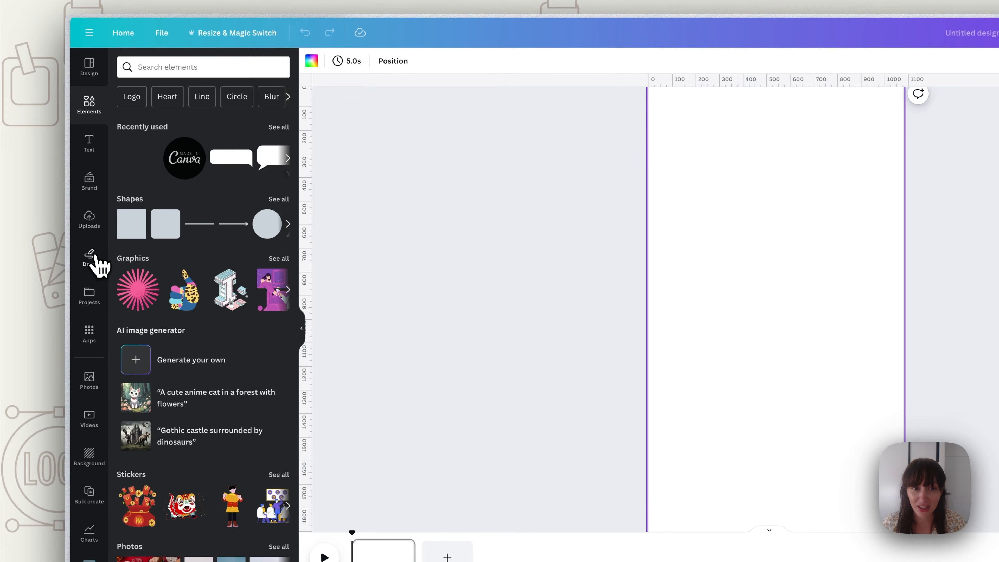
{"action": "left_click", "coordinate": [90, 219]}
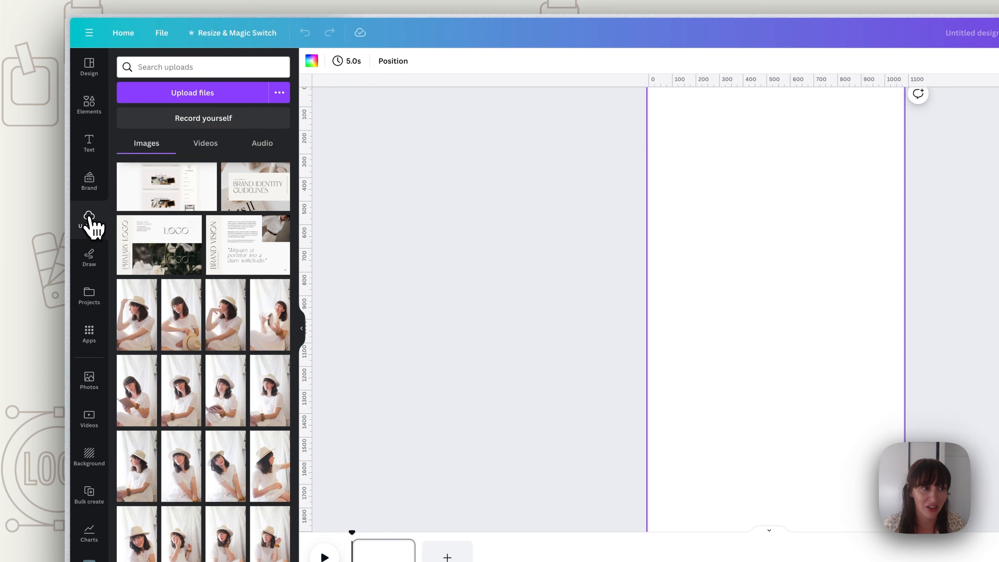
{"action": "left_click", "coordinate": [200, 146]}
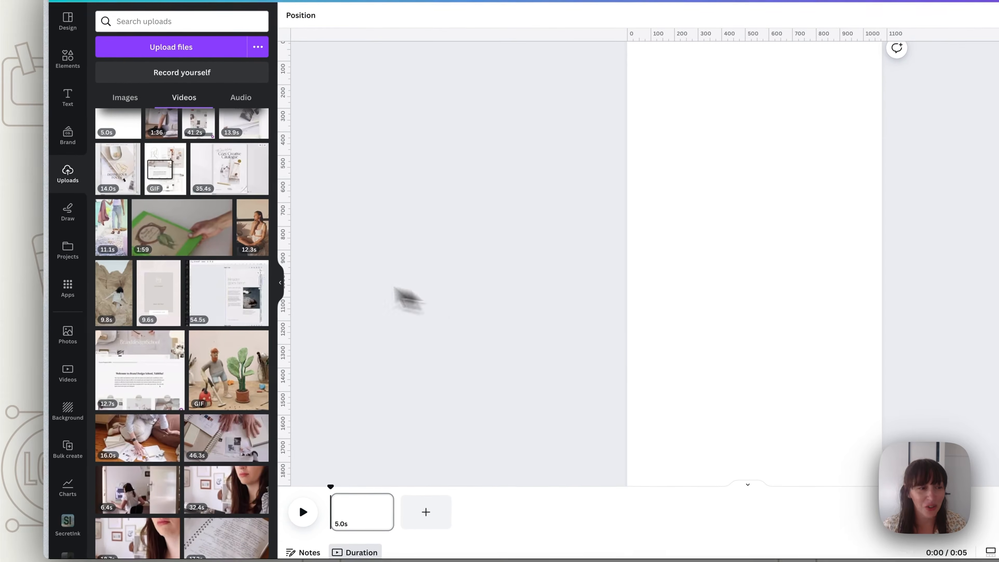
Add the 9.8 s desert canyon video and position it to cover the whole page
{"action": "left_click_drag", "start_coordinate": [138, 305], "coordinate": [672, 180]}
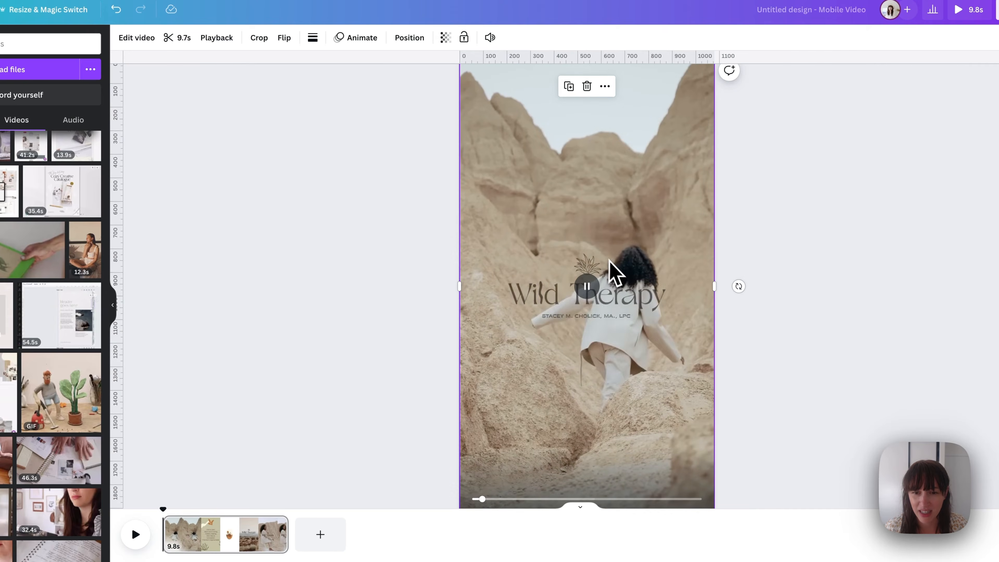
{"action": "left_click_drag", "start_coordinate": [549, 250], "coordinate": [633, 274]}
{"action": "left_click_drag", "start_coordinate": [658, 368], "coordinate": [610, 428]}
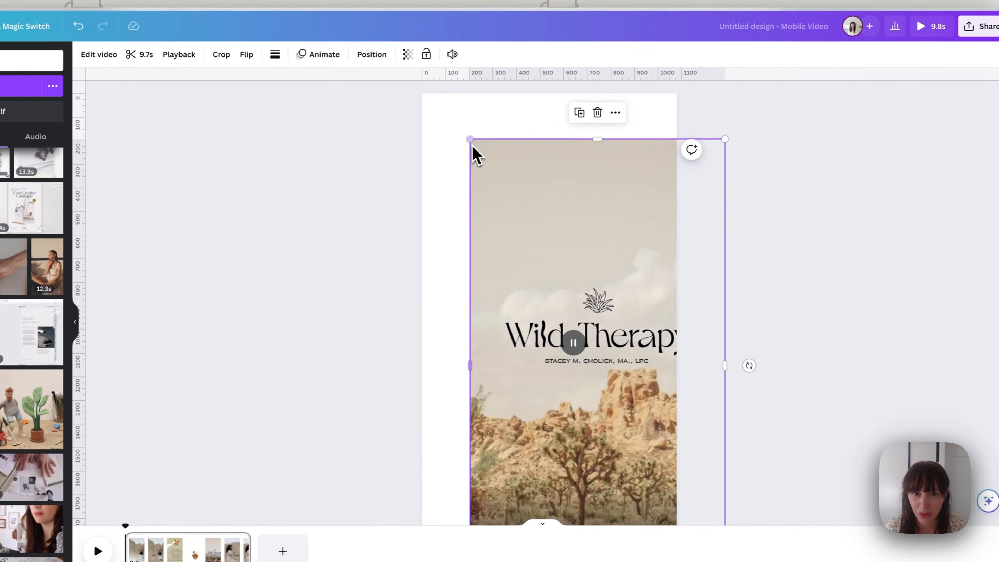
{"action": "left_click_drag", "start_coordinate": [507, 123], "coordinate": [412, 110]}
{"action": "left_click_drag", "start_coordinate": [520, 197], "coordinate": [506, 195]}
{"action": "left_click", "coordinate": [717, 335]}
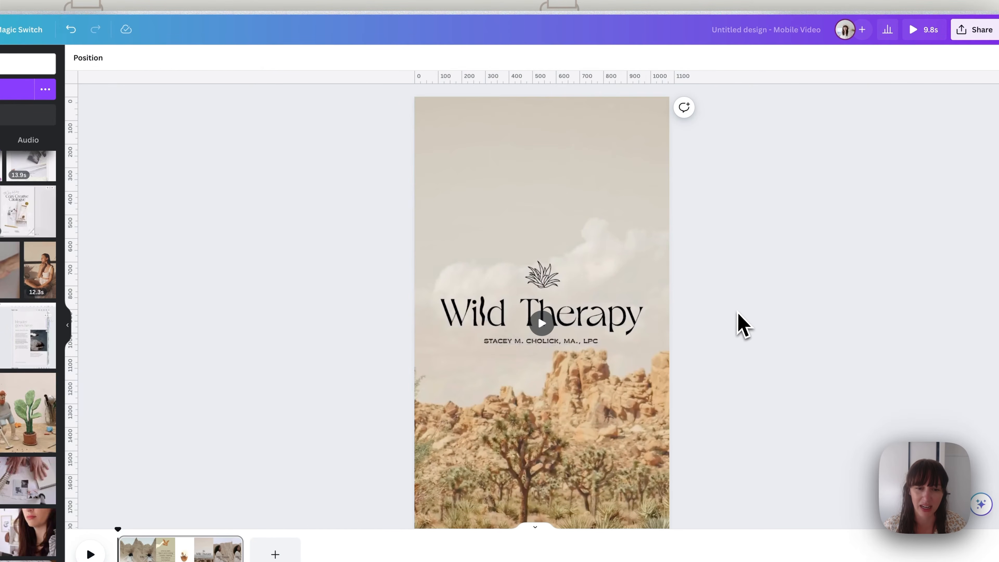
Trim the desert canyon clip to about 6.0 s in the timeline
{"action": "left_click", "coordinate": [653, 319]}
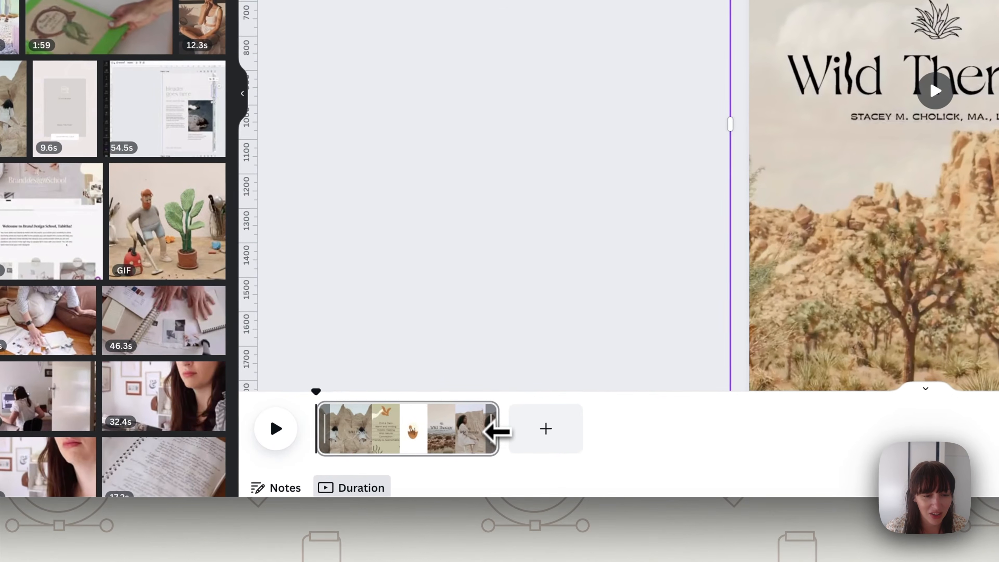
{"action": "left_click_drag", "start_coordinate": [496, 432], "coordinate": [429, 439]}
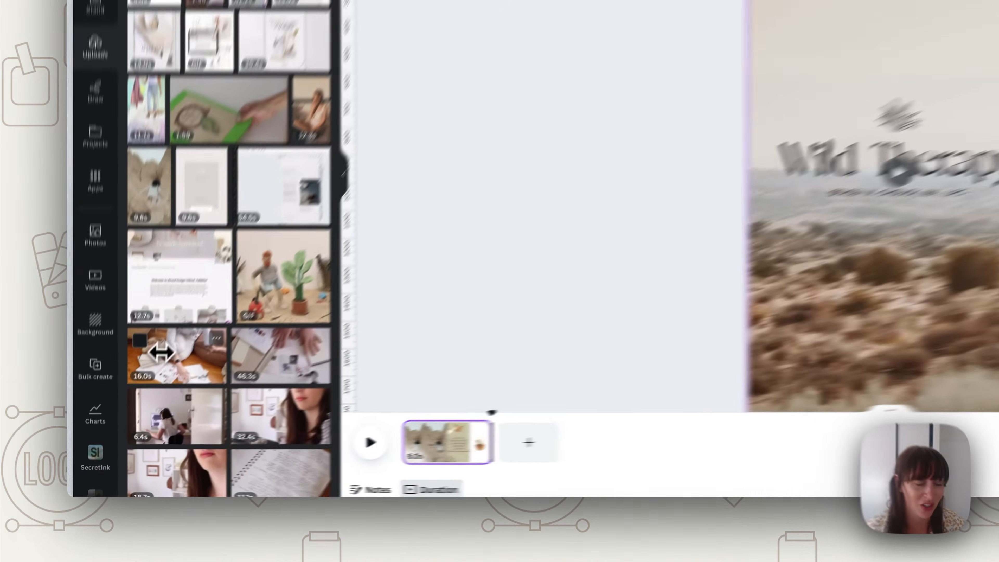
Fill the page with the 16.0 s video of hands arranging papers on the floor and trim it to 7.5 s
{"action": "left_click_drag", "start_coordinate": [128, 406], "coordinate": [505, 300]}
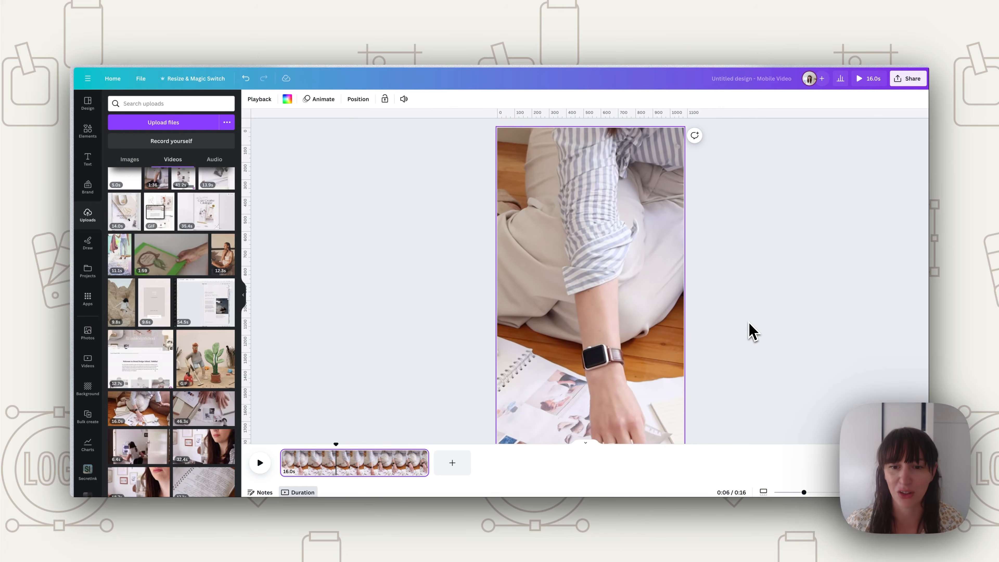
{"action": "scroll", "coordinate": [710, 232], "scroll_direction": "down", "scroll_amount": 2}
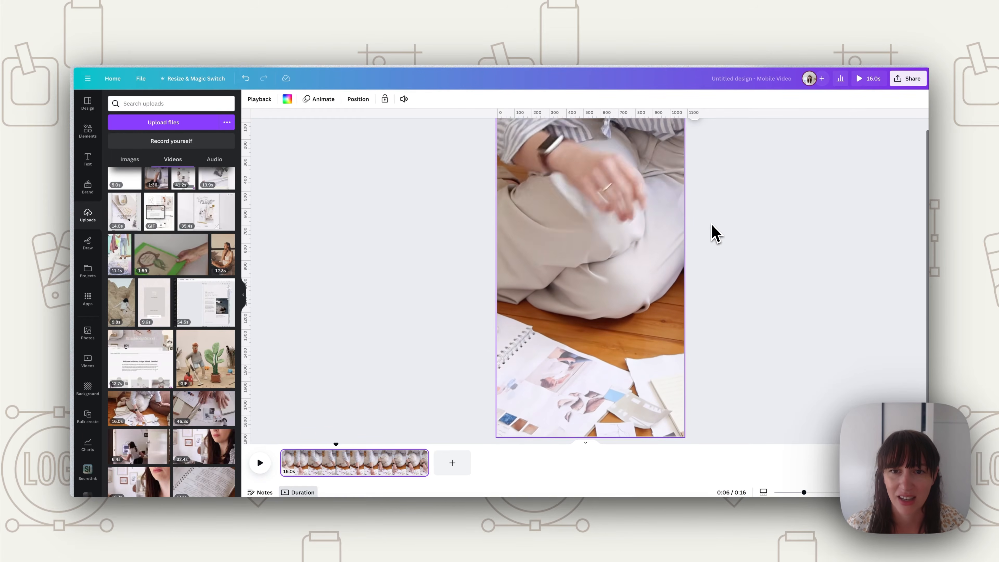
{"action": "scroll", "coordinate": [712, 232], "scroll_direction": "up", "scroll_amount": 2}
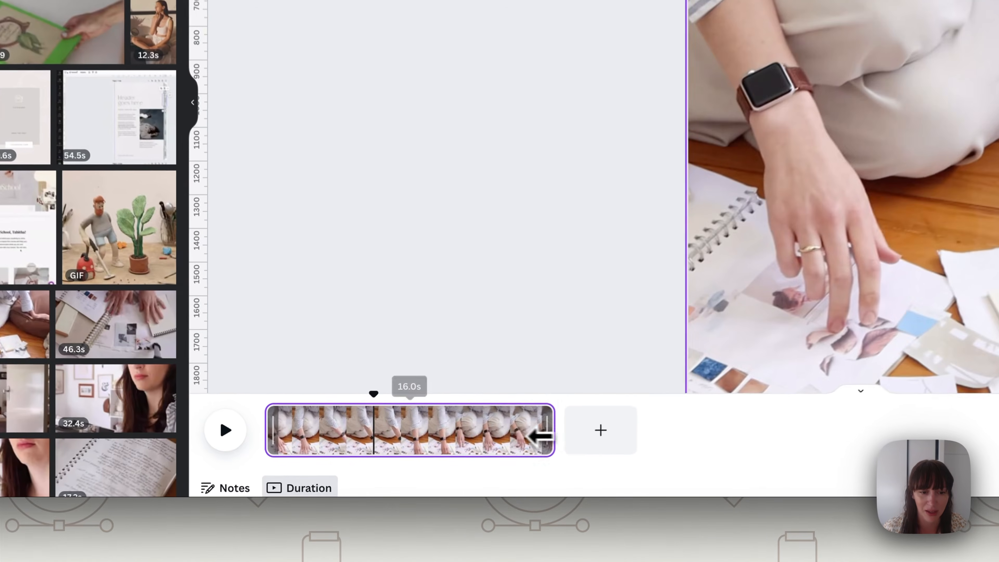
{"action": "left_click_drag", "start_coordinate": [426, 467], "coordinate": [362, 468]}
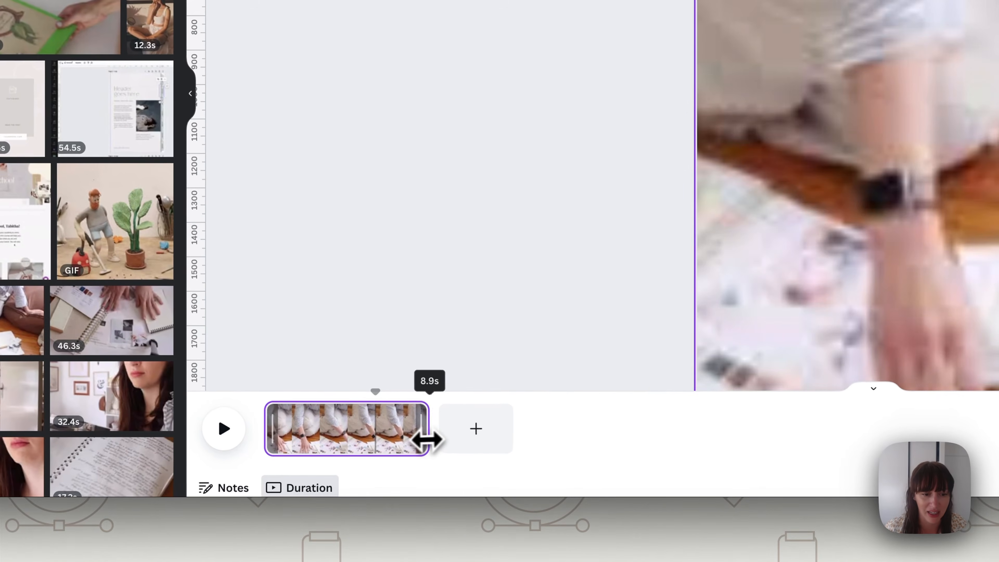
{"action": "left_click_drag", "start_coordinate": [429, 440], "coordinate": [405, 440]}
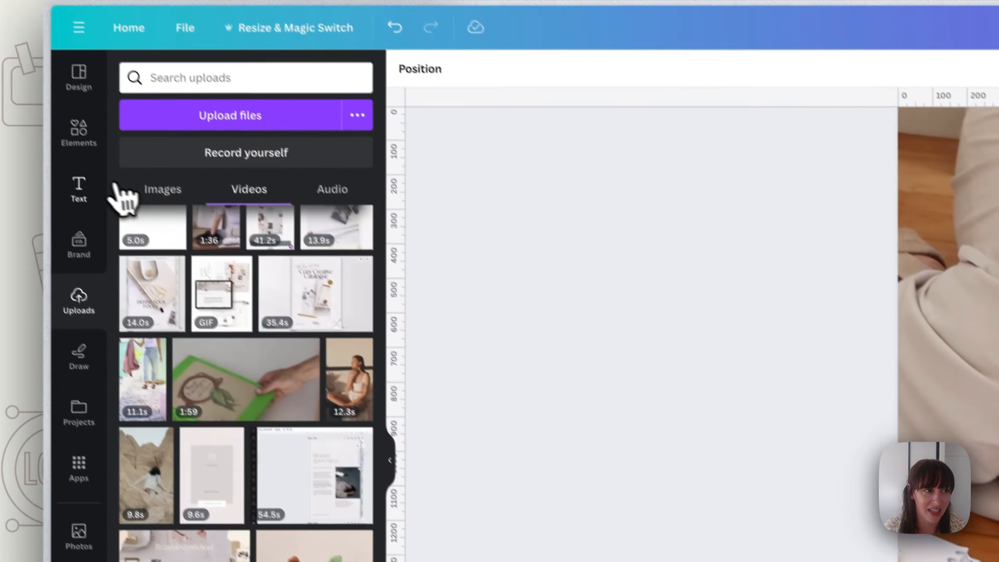
Try adding a brand heading text box to the page
{"action": "left_click", "coordinate": [118, 195]}
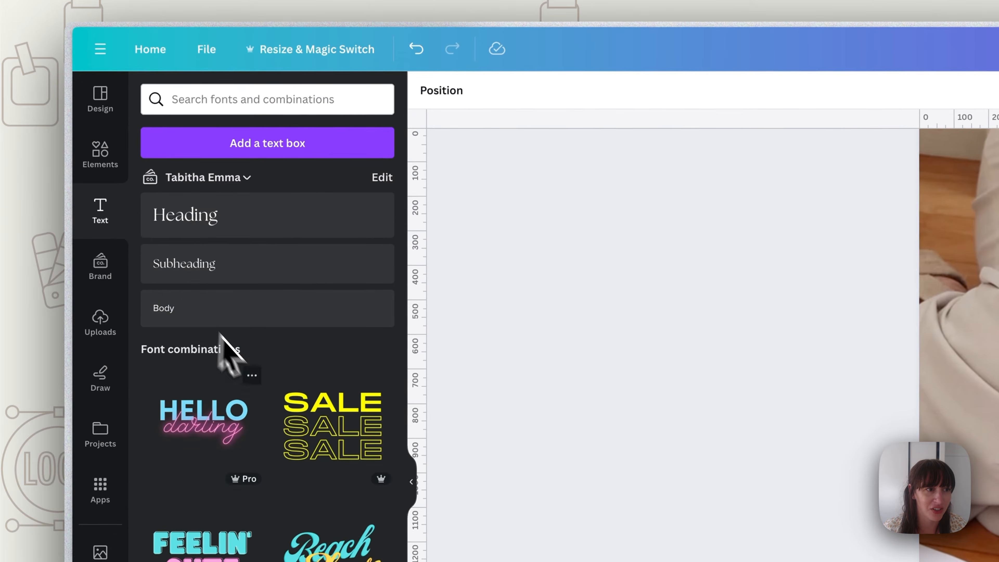
{"action": "left_click", "coordinate": [228, 232]}
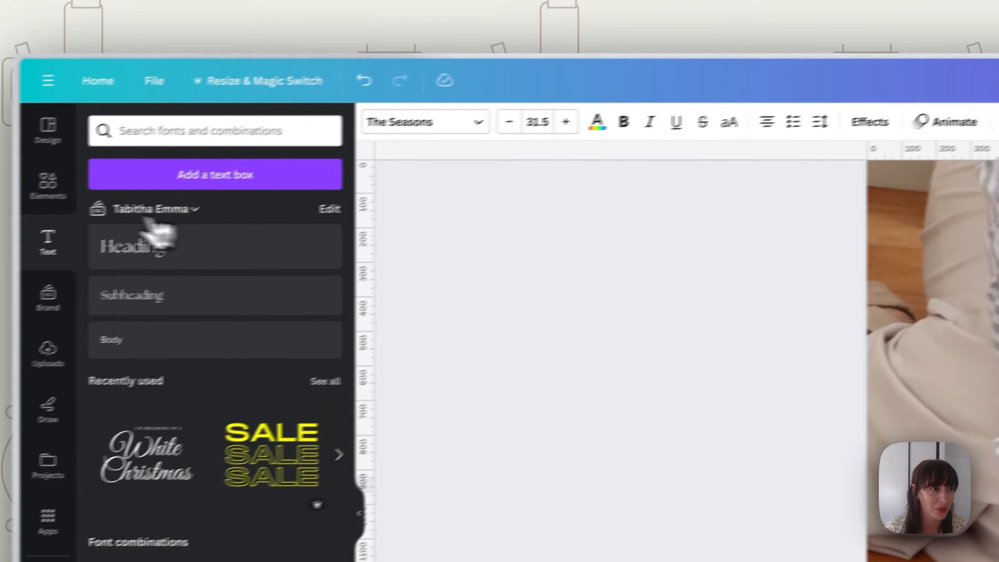
Add a light grey rectangle about 730 px wide and 410 px high across the middle of the page
{"action": "left_click", "coordinate": [96, 161]}
{"action": "left_click", "coordinate": [172, 345]}
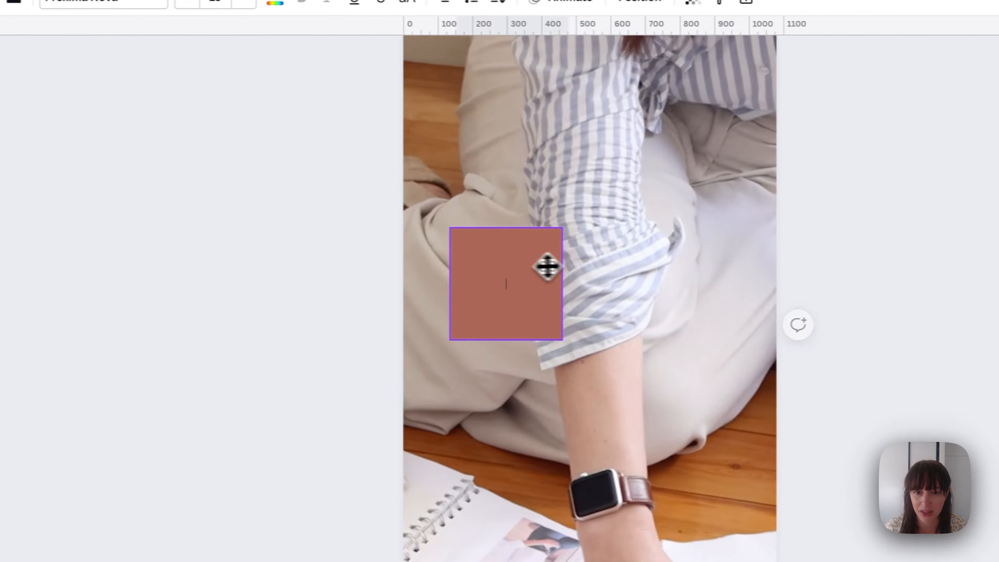
{"action": "left_click_drag", "start_coordinate": [563, 339], "coordinate": [687, 371]}
{"action": "left_click_drag", "start_coordinate": [584, 301], "coordinate": [631, 353]}
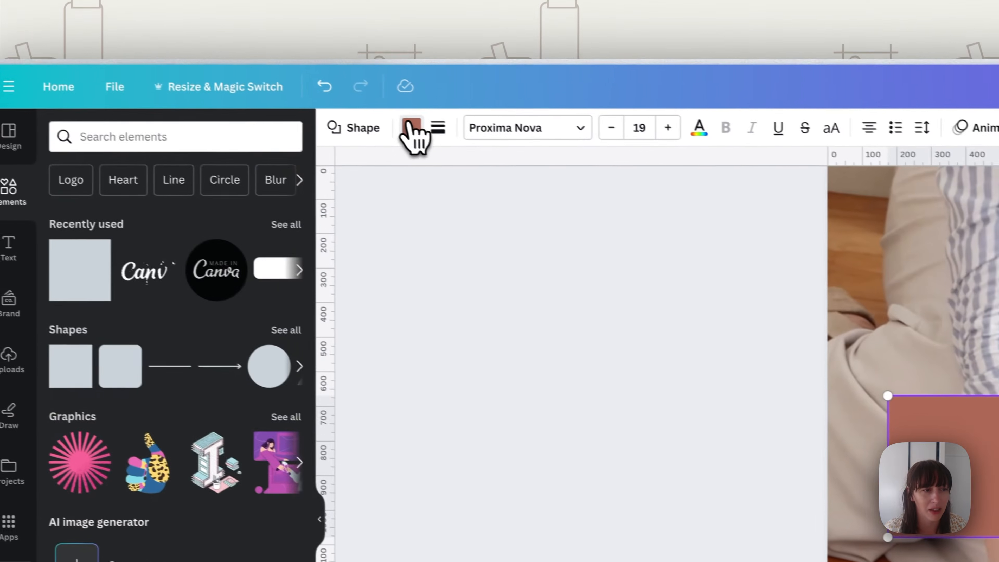
{"action": "left_click", "coordinate": [410, 129]}
{"action": "left_click", "coordinate": [294, 371]}
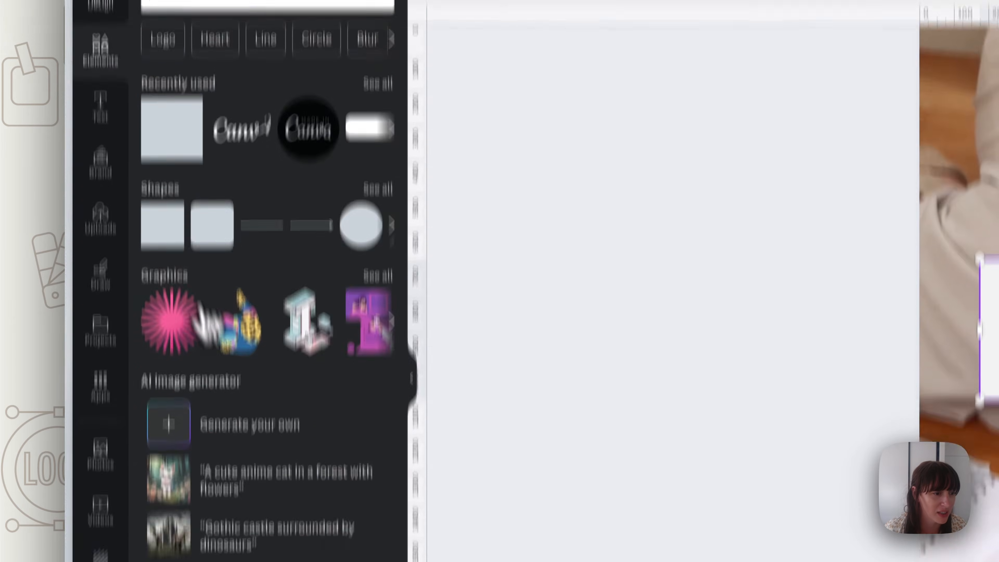
Add a circular photo frame, shrink it to about 125 px and place it in the rectangle's upper-left corner
{"action": "scroll", "coordinate": [232, 232], "scroll_direction": "down", "scroll_amount": 10}
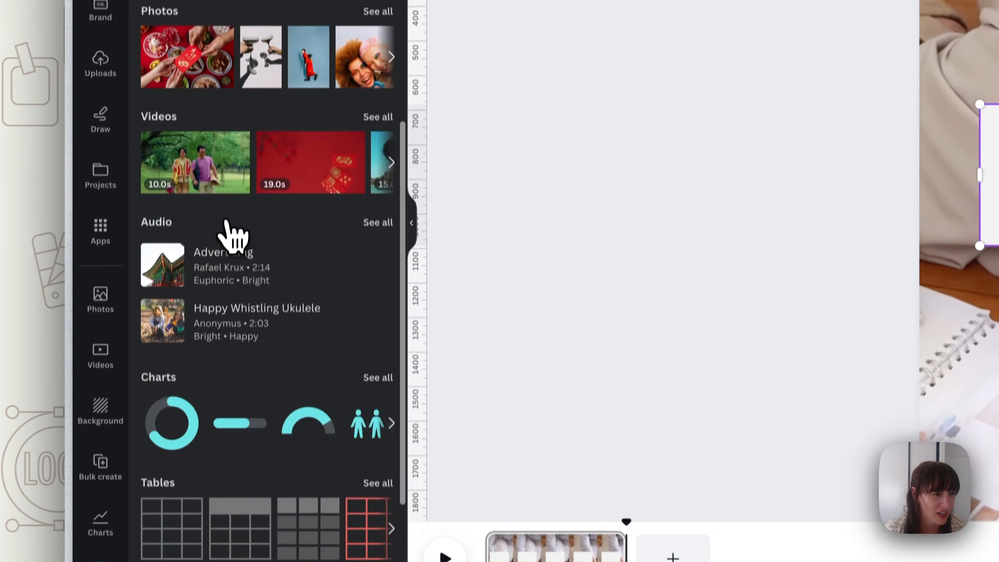
{"action": "left_click", "coordinate": [318, 371]}
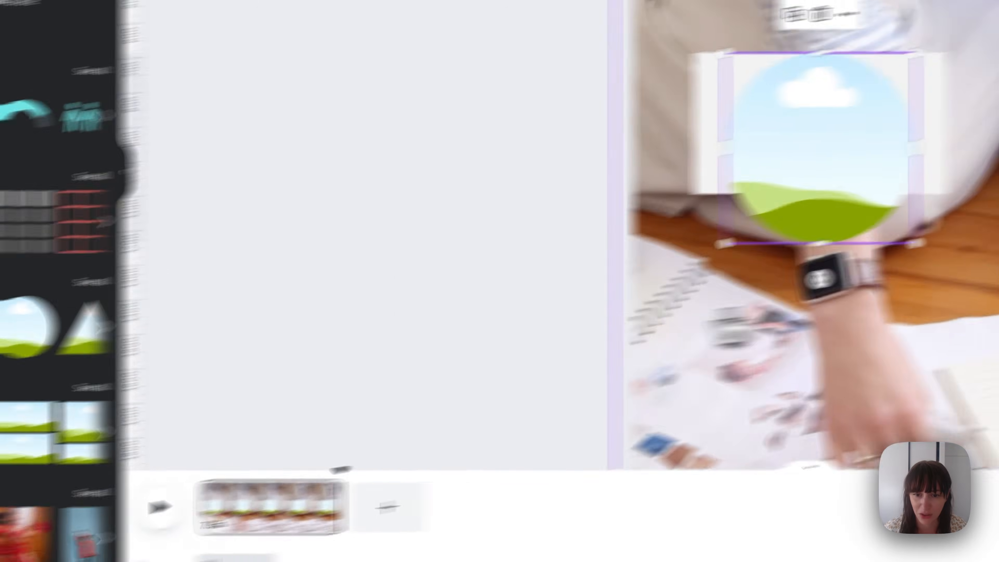
{"action": "left_click_drag", "start_coordinate": [620, 351], "coordinate": [409, 222]}
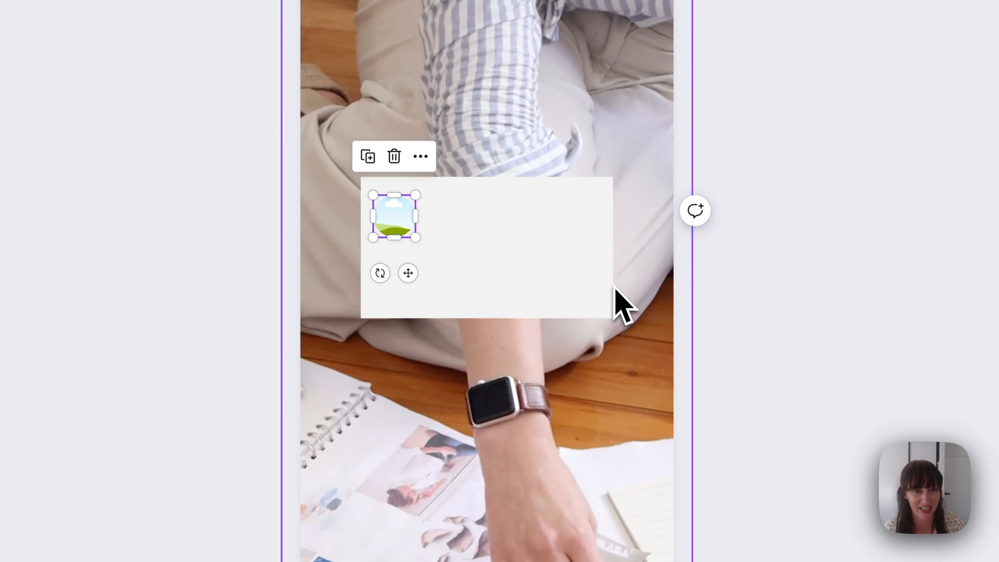
Round the corners of the light grey rectangle slightly, without a border
{"action": "left_click", "coordinate": [586, 243]}
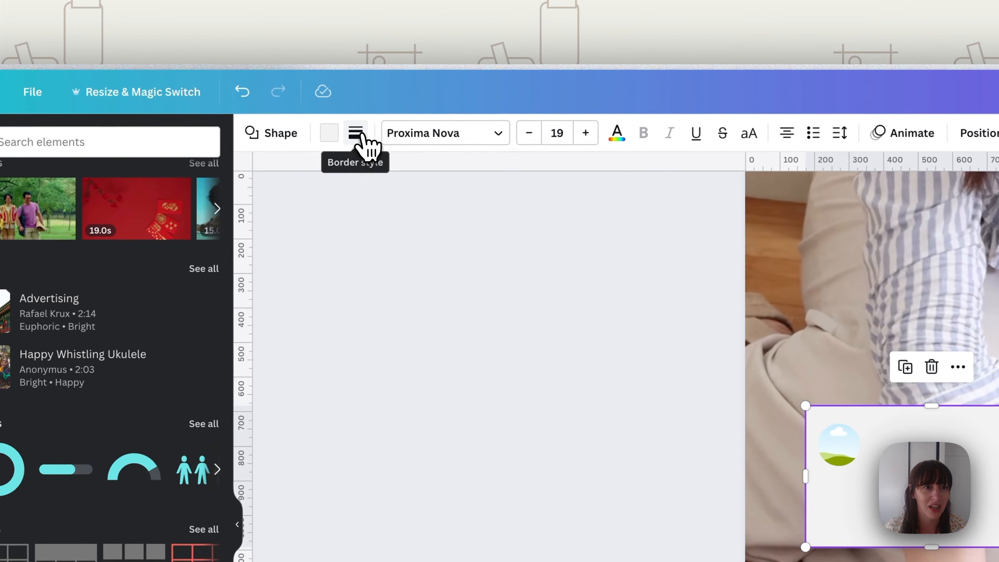
{"action": "left_click", "coordinate": [356, 133]}
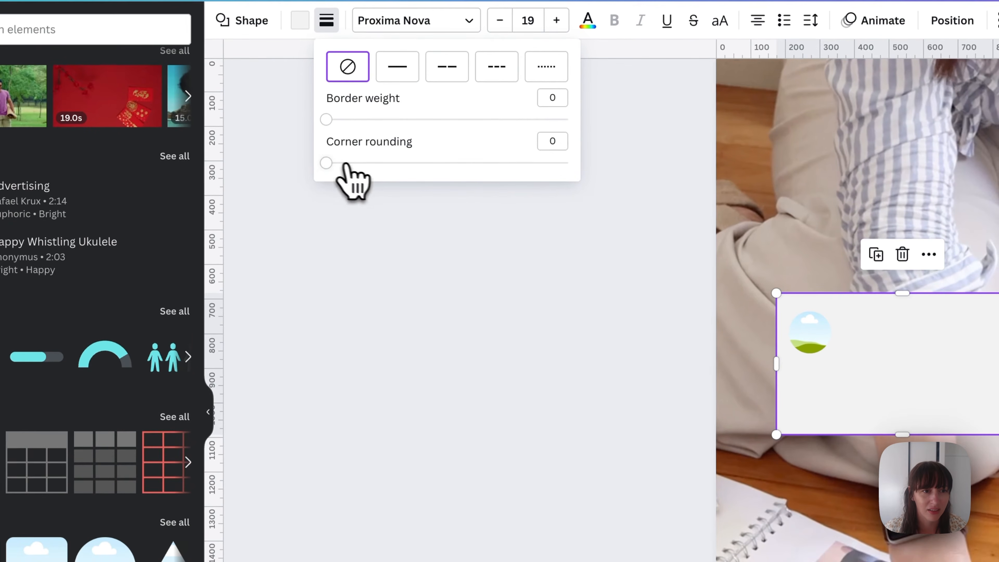
{"action": "left_click_drag", "start_coordinate": [345, 163], "coordinate": [341, 162]}
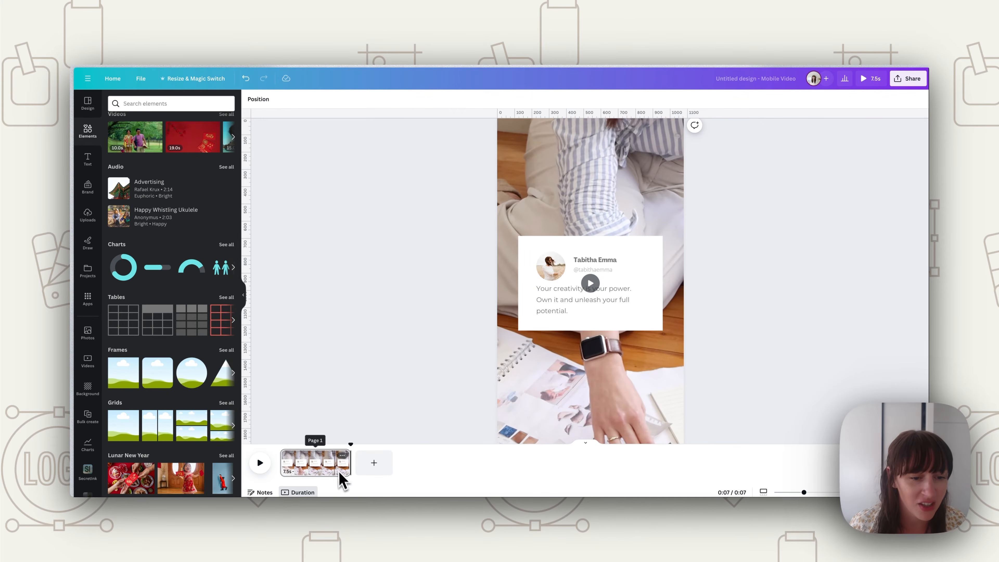
Split the video page at the playhead near its end
{"action": "left_click", "coordinate": [342, 455]}
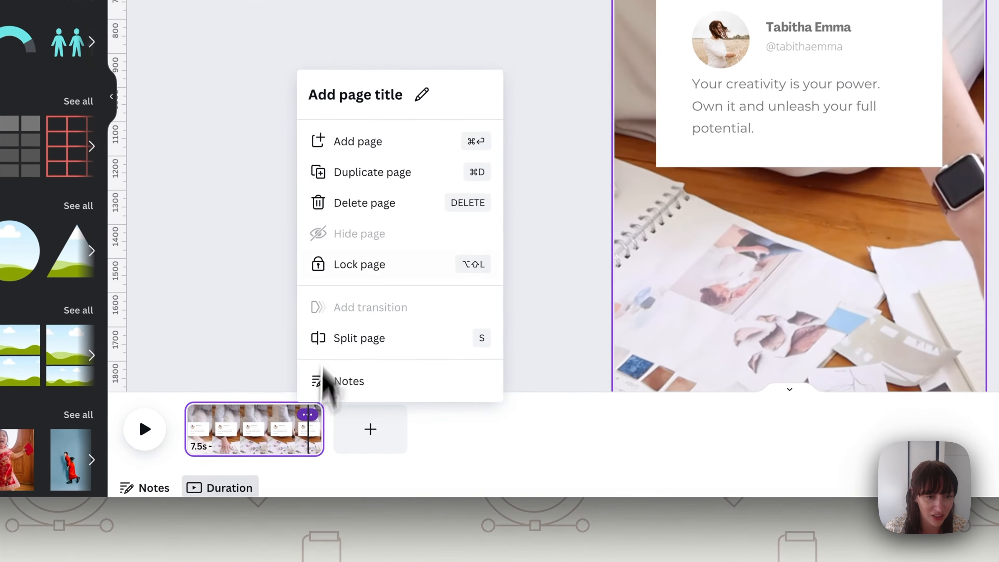
{"action": "left_click", "coordinate": [354, 339]}
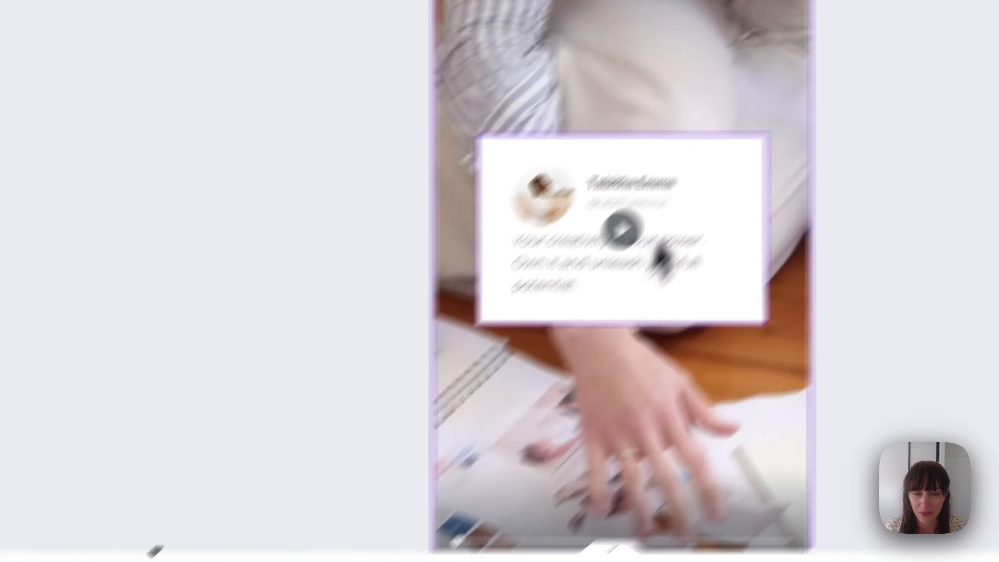
Set the second page's background to the navy brand colour #1c3547, moving the video aside and back over the page
{"action": "left_click", "coordinate": [538, 172]}
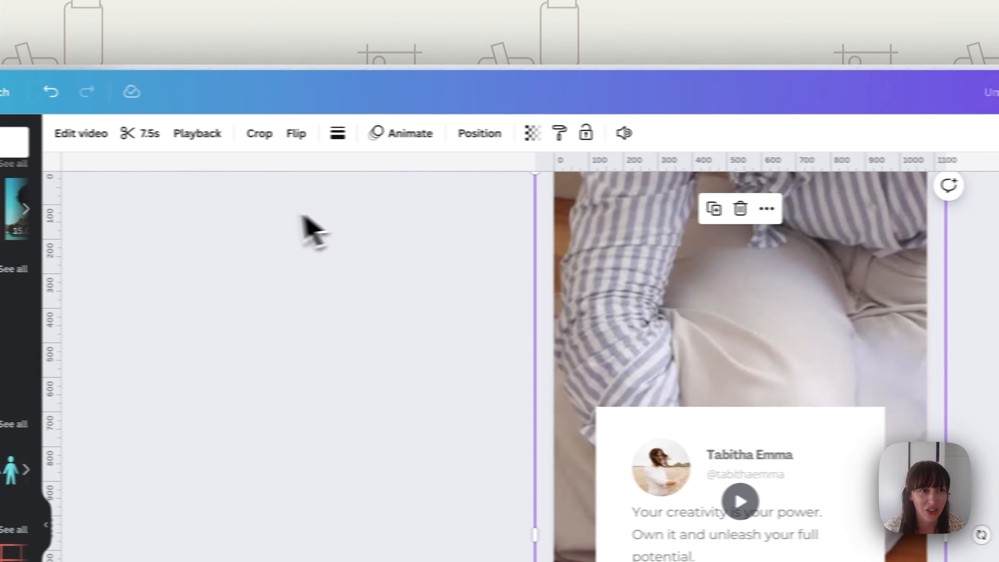
{"action": "left_click_drag", "start_coordinate": [558, 230], "coordinate": [776, 266]}
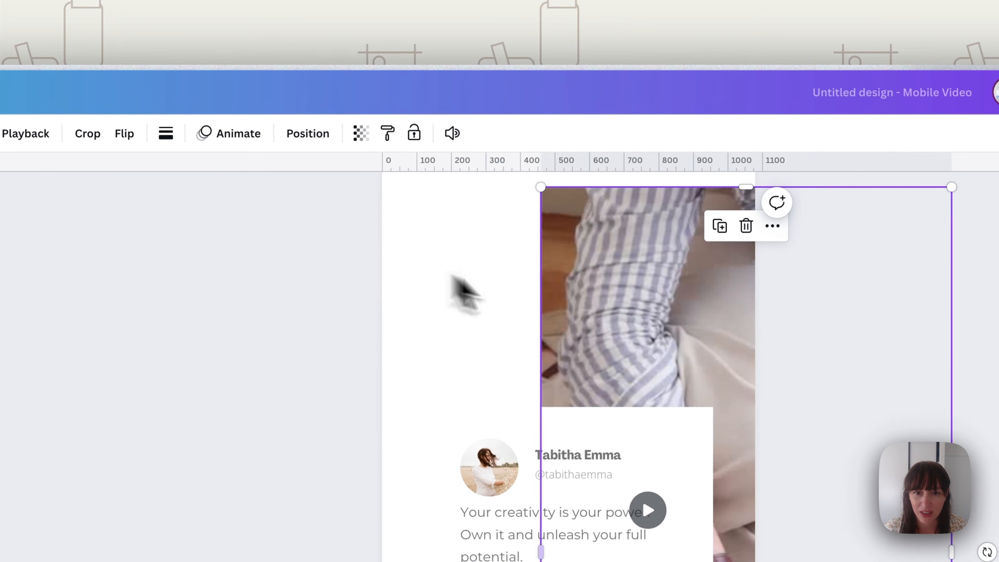
{"action": "left_click", "coordinate": [572, 230]}
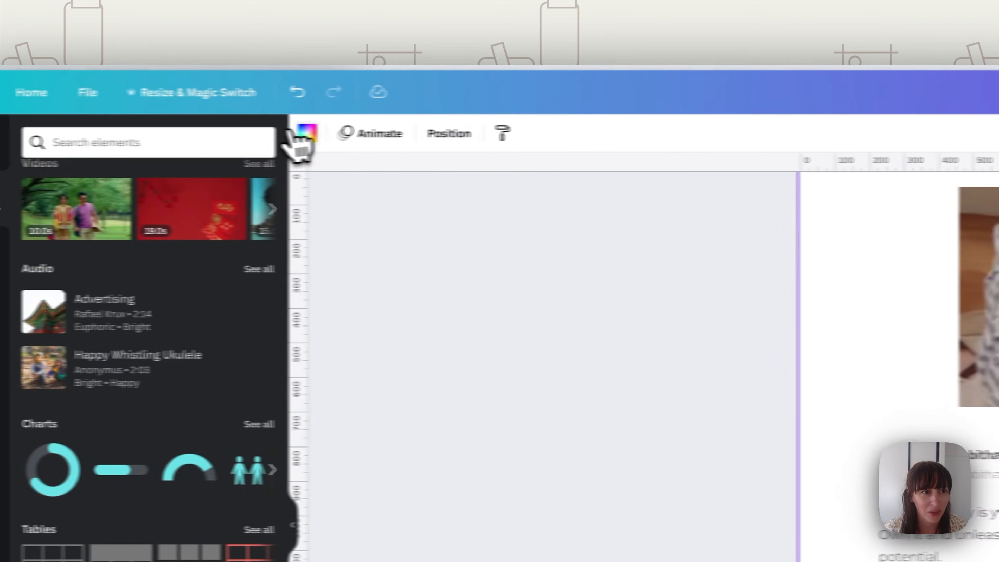
{"action": "left_click", "coordinate": [308, 134]}
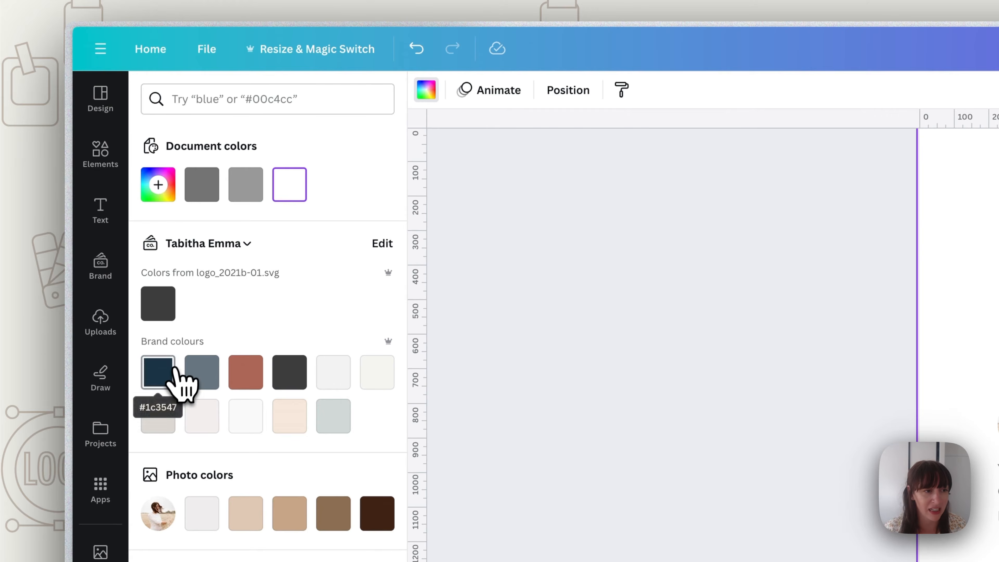
{"action": "left_click", "coordinate": [172, 373]}
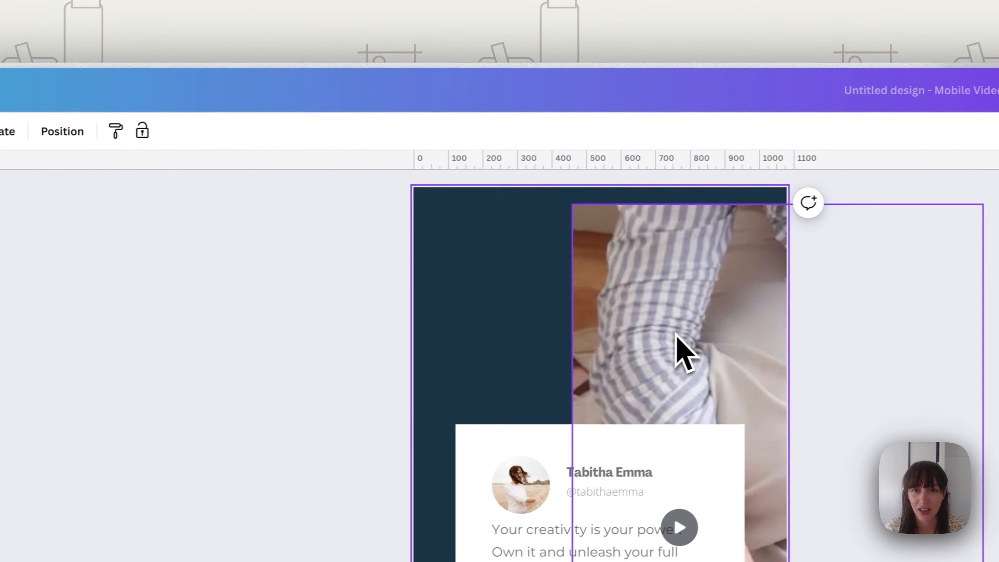
{"action": "left_click_drag", "start_coordinate": [681, 337], "coordinate": [479, 307]}
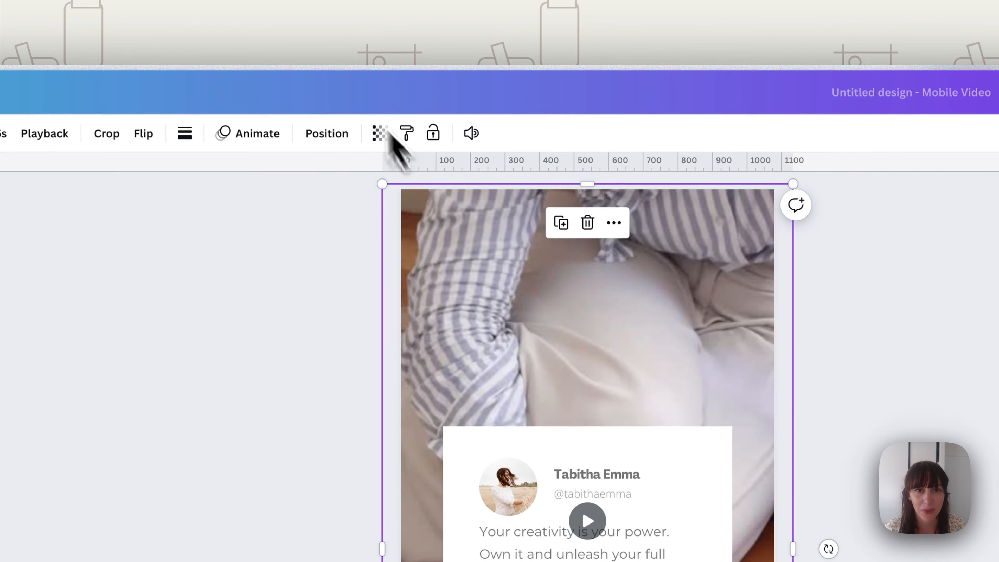
Lower the second page's video transparency to 62 so the navy background tints it
{"action": "left_click", "coordinate": [379, 134]}
{"action": "left_click", "coordinate": [361, 195]}
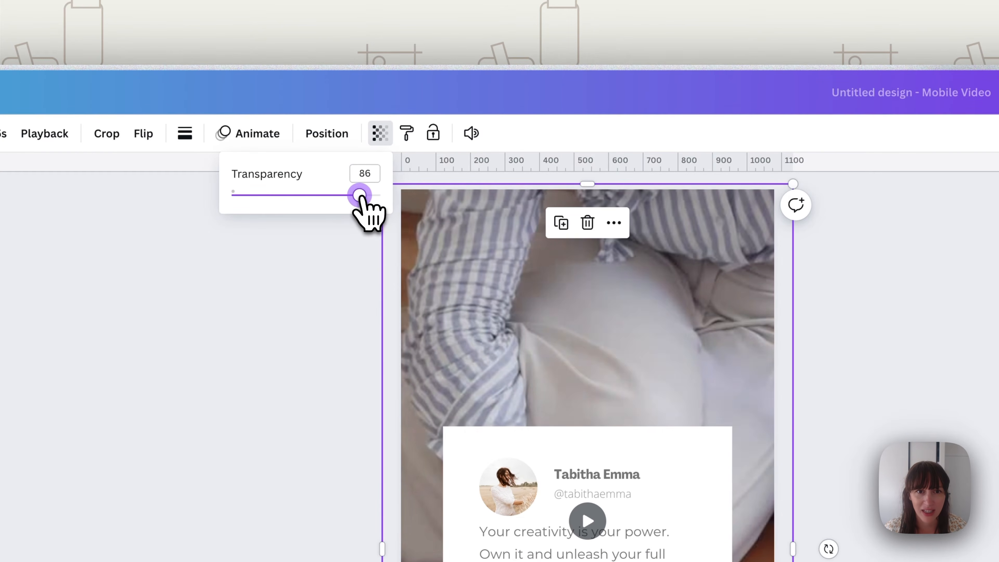
{"action": "left_click_drag", "start_coordinate": [349, 196], "coordinate": [329, 196]}
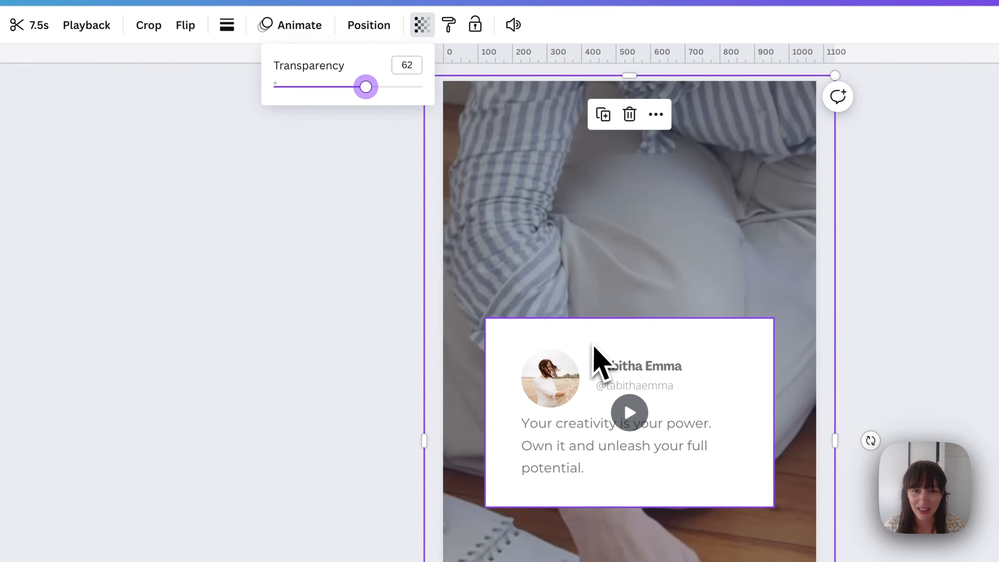
Delete the circular profile photo and its frame, the name, the handle and the white card from the second page
{"action": "left_click", "coordinate": [544, 385]}
{"action": "left_click", "coordinate": [618, 371]}
{"action": "key", "text": "Delete"}
{"action": "left_click", "coordinate": [618, 384]}
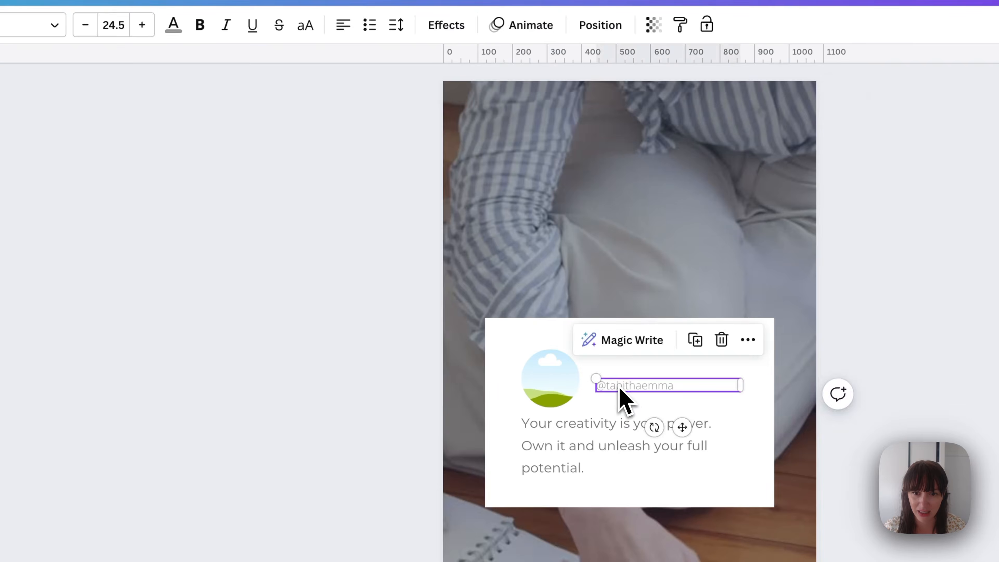
{"action": "key", "text": "Delete"}
{"action": "left_click", "coordinate": [554, 385]}
{"action": "key", "text": "Delete"}
{"action": "left_click", "coordinate": [593, 379]}
{"action": "key", "text": "Delete"}
Move the quote text up towards the middle of the page and recolour it white
{"action": "left_click_drag", "start_coordinate": [574, 427], "coordinate": [573, 347]}
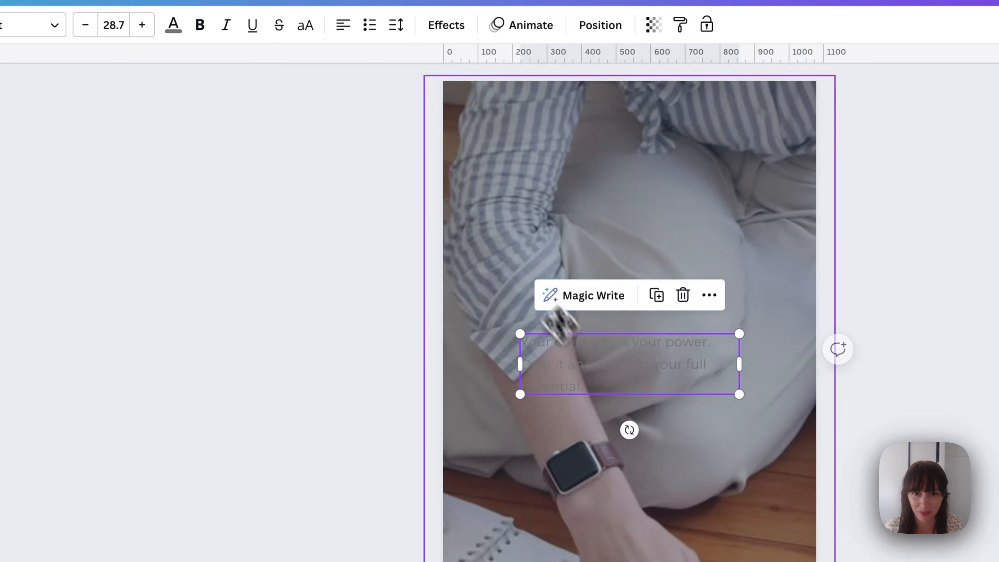
{"action": "left_click", "coordinate": [175, 29]}
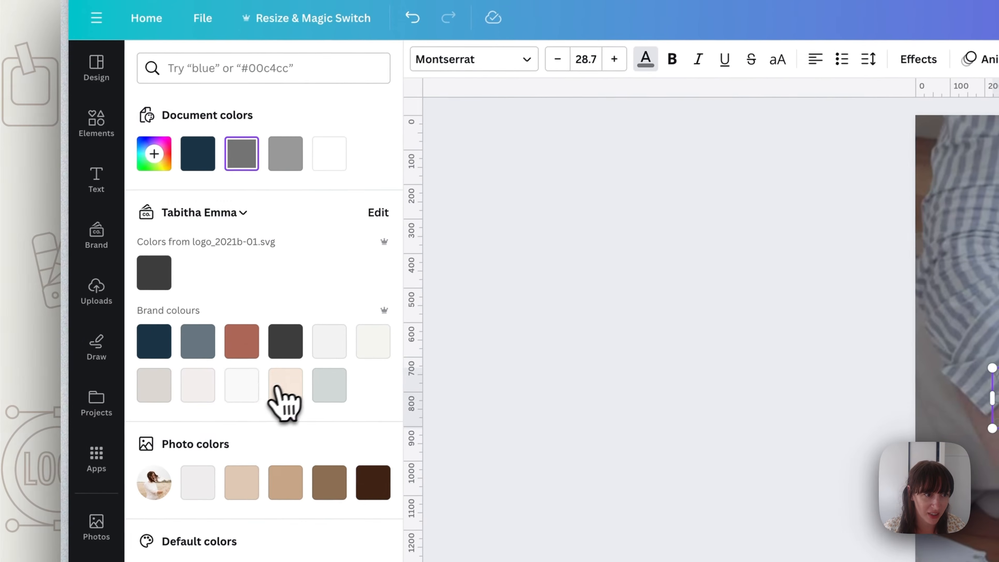
{"action": "left_click", "coordinate": [207, 226]}
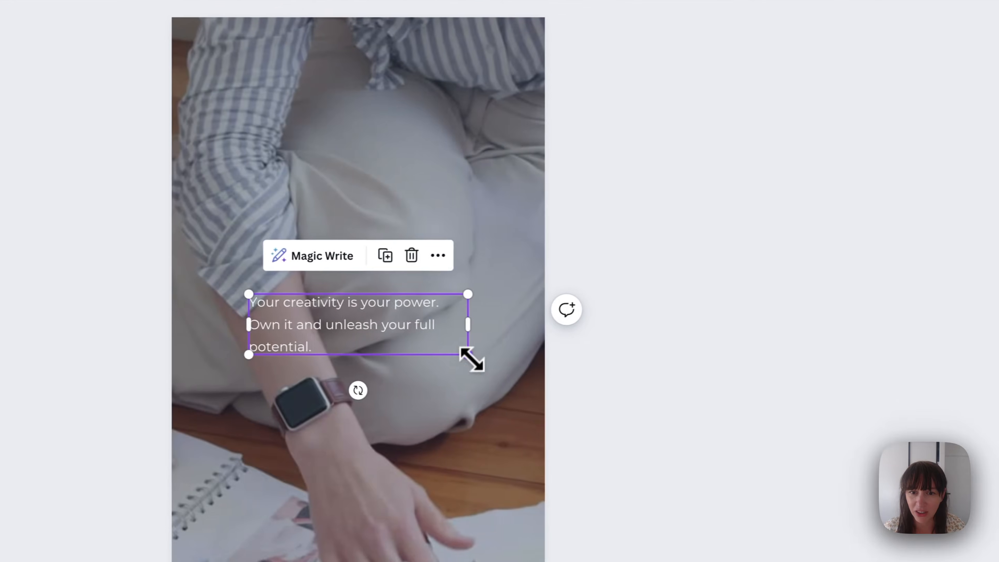
Enlarge the quote text to size 34.9 and centre its text box across the page
{"action": "left_click_drag", "start_coordinate": [471, 359], "coordinate": [513, 370]}
{"action": "left_click_drag", "start_coordinate": [402, 328], "coordinate": [370, 330]}
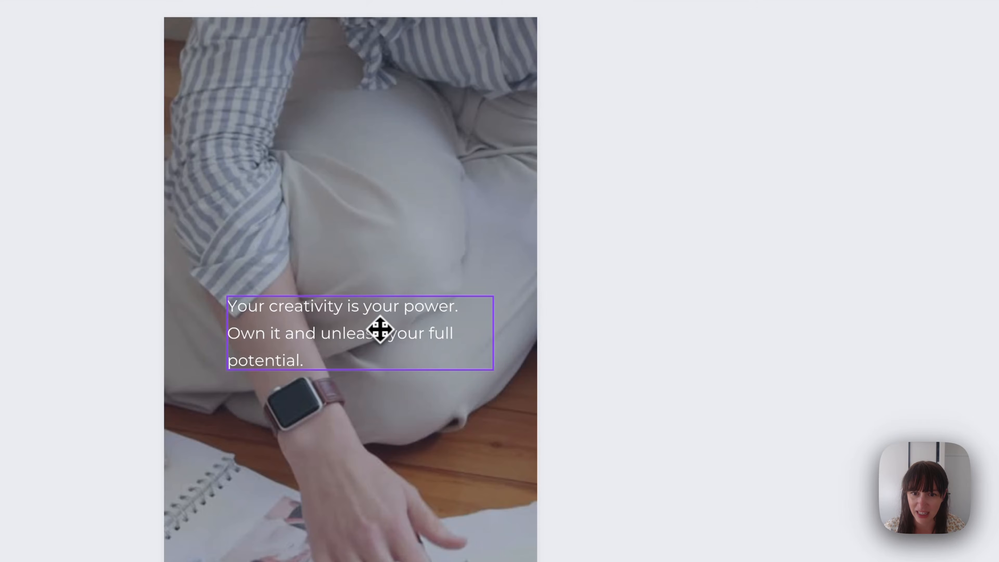
{"action": "left_click", "coordinate": [626, 339]}
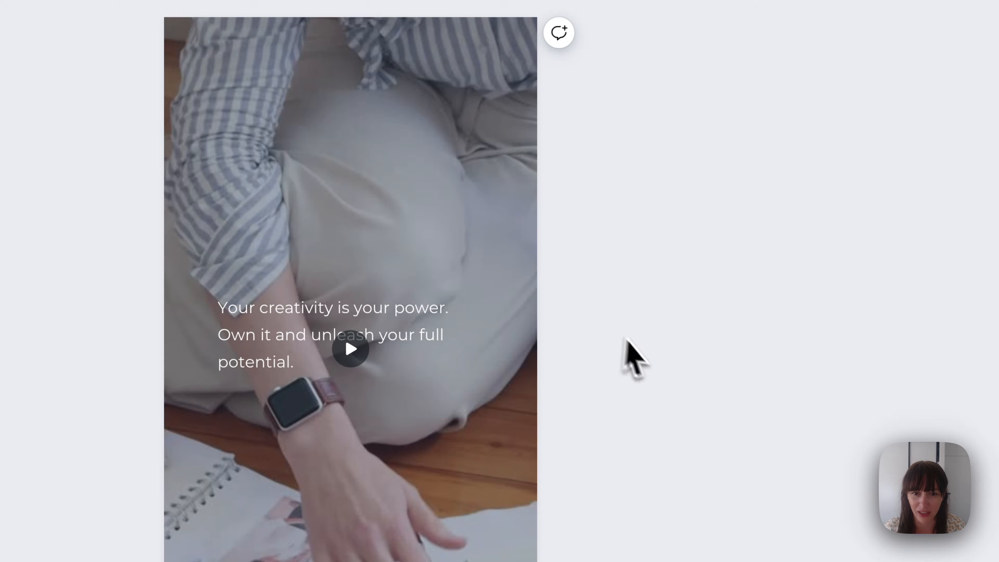
Readjust the second page's video transparency so the navy background darkens it clearly behind the white quote
{"action": "left_click", "coordinate": [478, 204]}
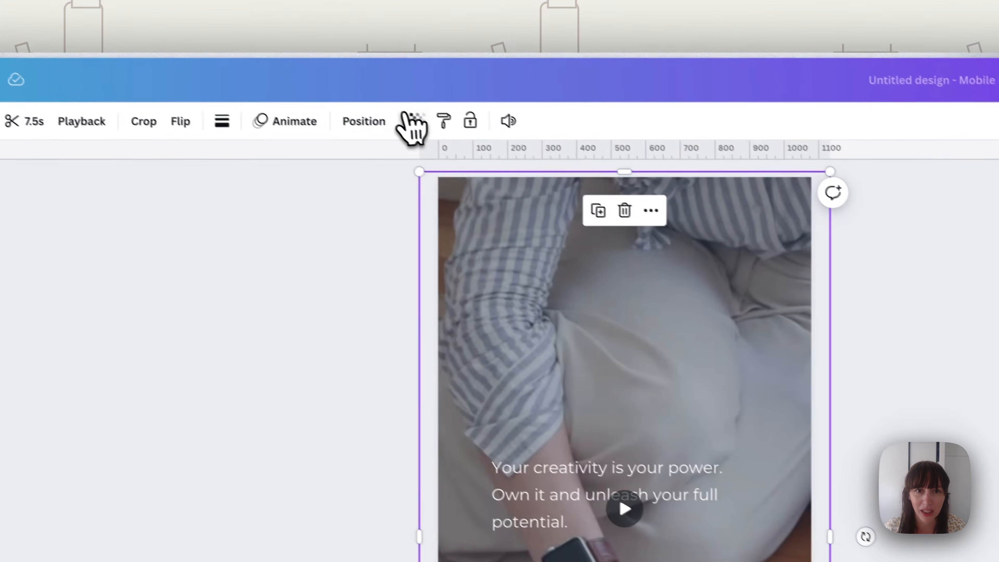
{"action": "left_click", "coordinate": [409, 118]}
{"action": "left_click_drag", "start_coordinate": [356, 185], "coordinate": [412, 182]}
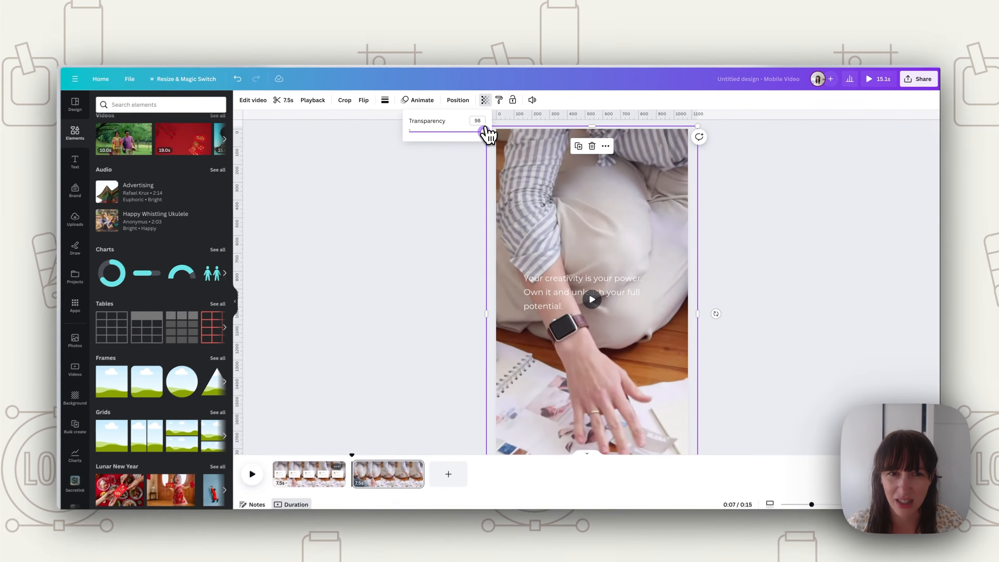
{"action": "left_click_drag", "start_coordinate": [488, 134], "coordinate": [445, 140]}
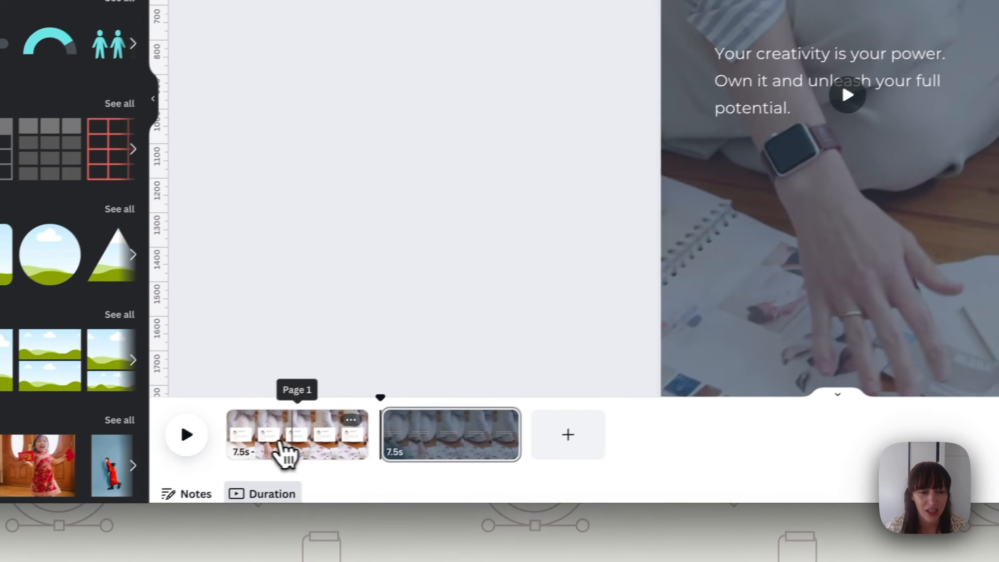
Compare both pages and examine the animation options for the profile photo and the quote text on the first page
{"action": "left_click", "coordinate": [293, 453]}
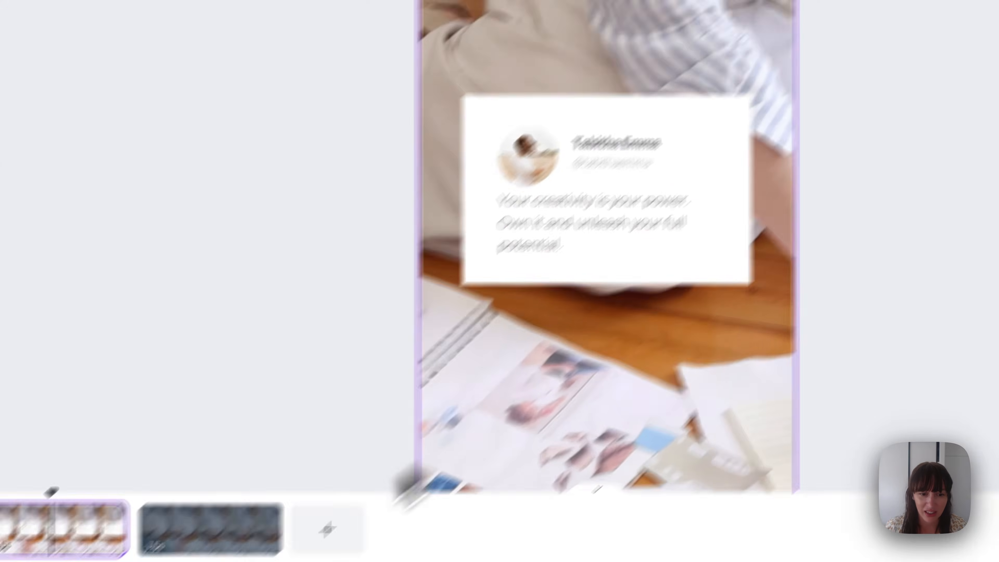
{"action": "left_click", "coordinate": [509, 445]}
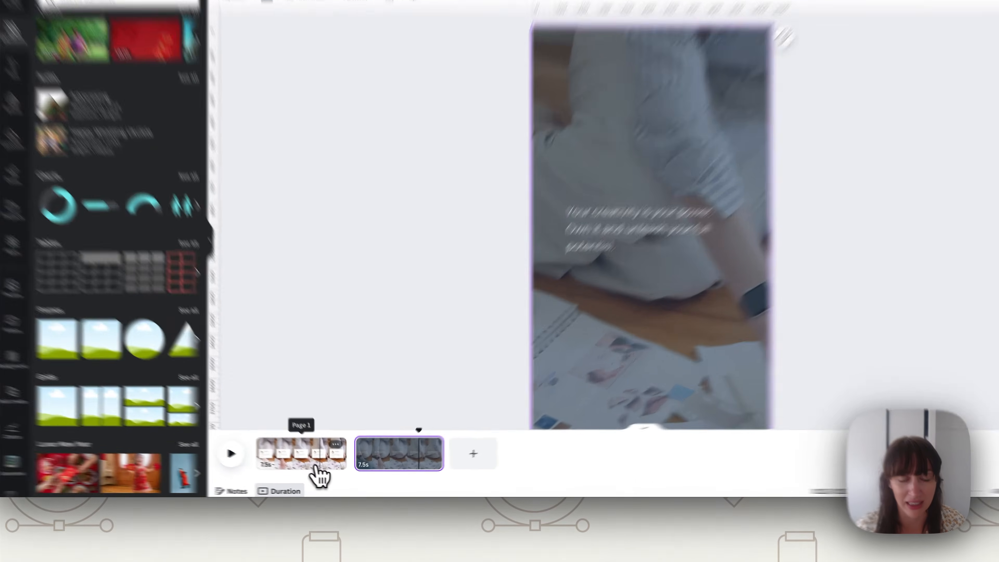
{"action": "left_click", "coordinate": [333, 452]}
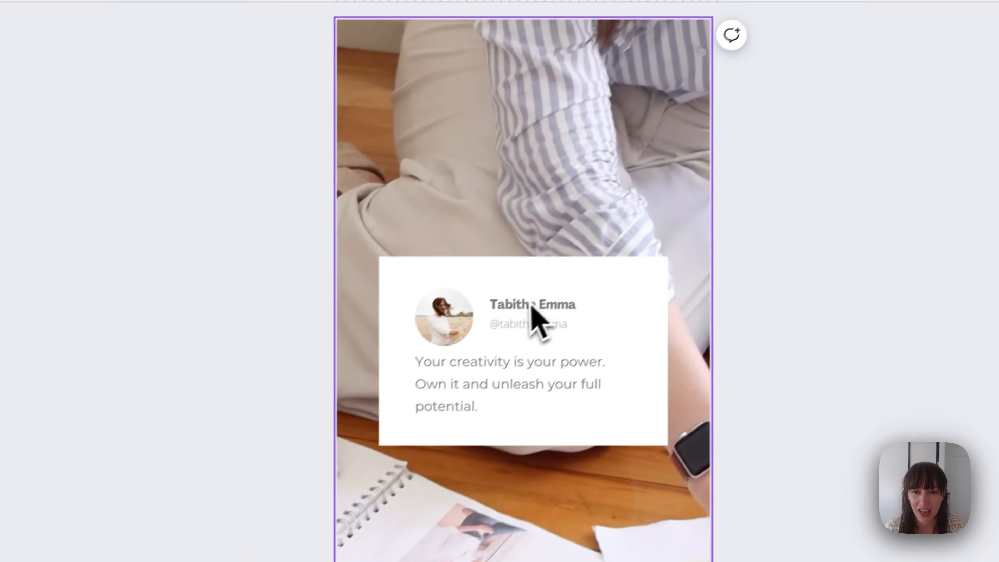
{"action": "left_click", "coordinate": [459, 320]}
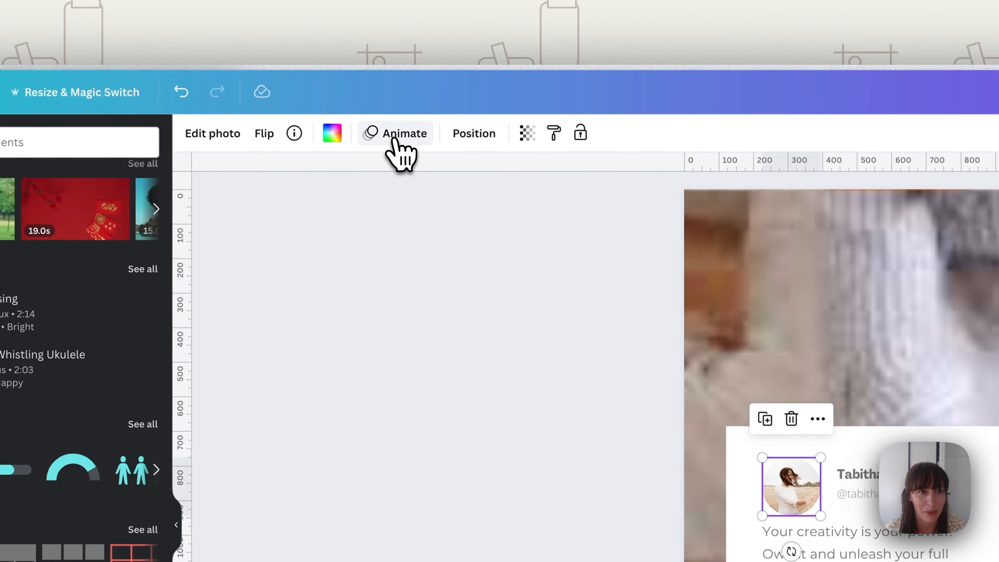
{"action": "left_click", "coordinate": [394, 141]}
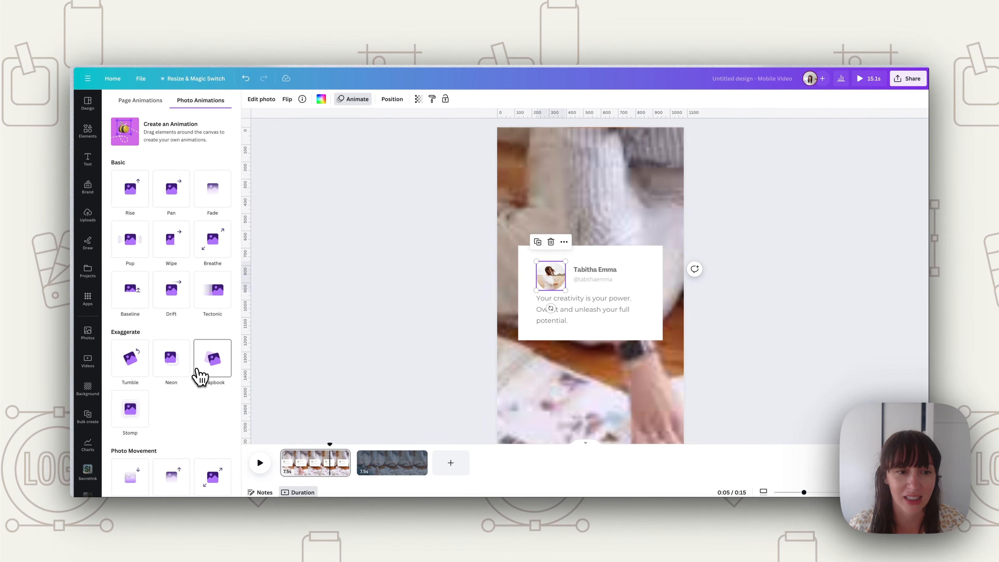
{"action": "scroll", "coordinate": [193, 405], "scroll_direction": "down", "scroll_amount": 3}
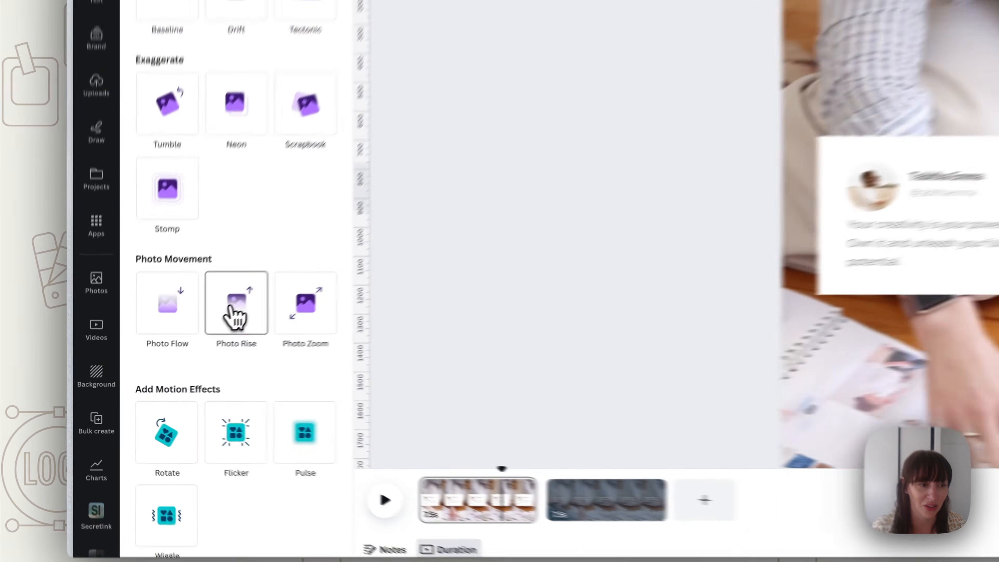
{"action": "left_click", "coordinate": [170, 353]}
{"action": "left_click", "coordinate": [557, 313]}
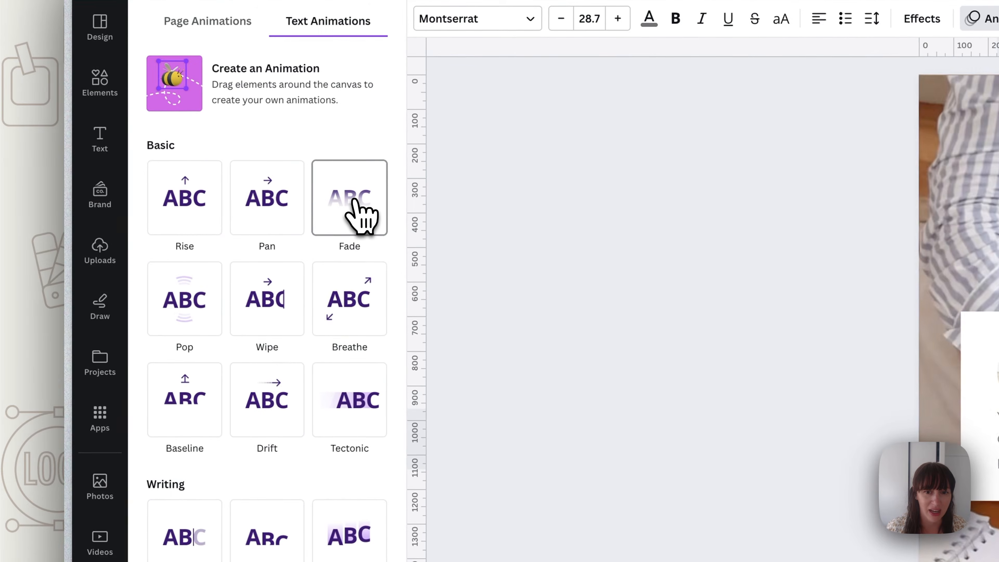
{"action": "left_click", "coordinate": [23, 39]}
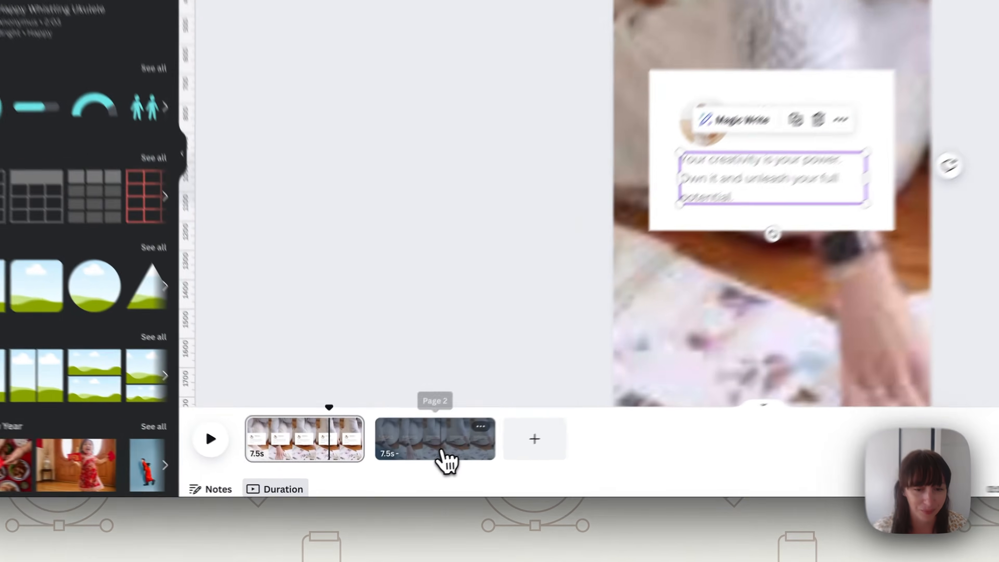
Apply the Fade text animation to the quote on the second page
{"action": "left_click", "coordinate": [398, 468]}
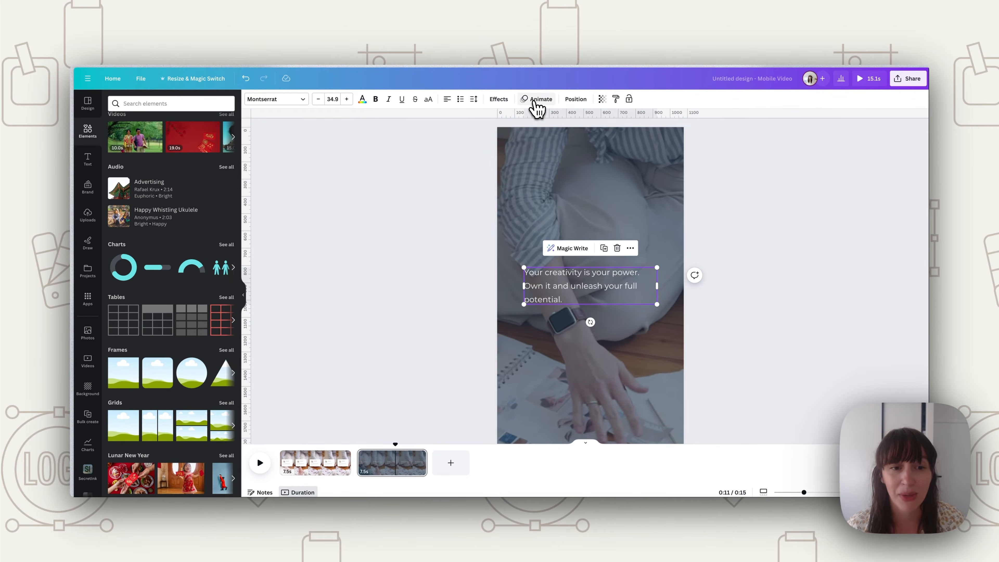
{"action": "left_click", "coordinate": [536, 99]}
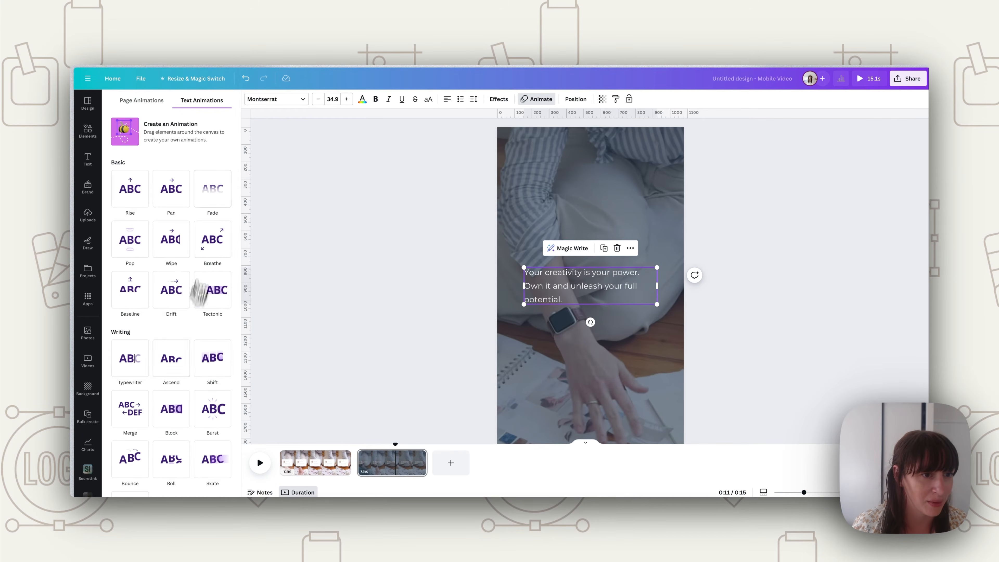
{"action": "left_click", "coordinate": [214, 209]}
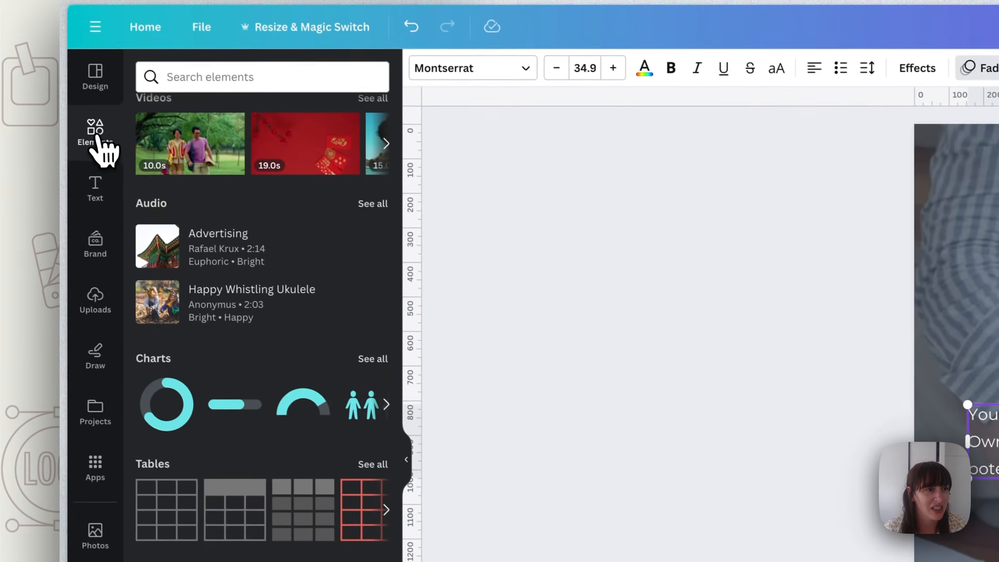
Add the "Good Vibes" word sticker to the second page, shrink it and place it just above the quote text
{"action": "scroll", "coordinate": [189, 354], "scroll_direction": "down", "scroll_amount": 10}
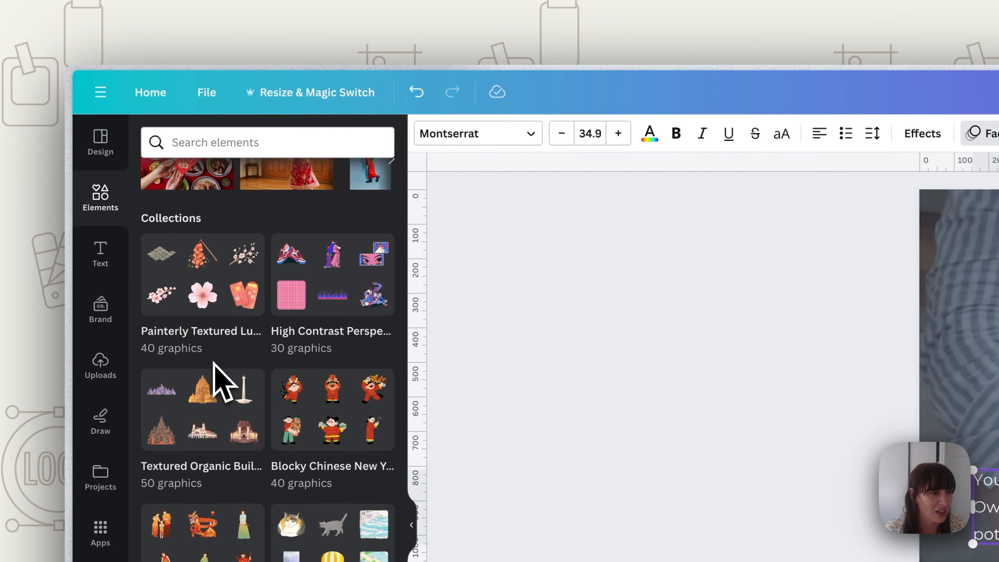
{"action": "scroll", "coordinate": [220, 381], "scroll_direction": "up", "scroll_amount": 15}
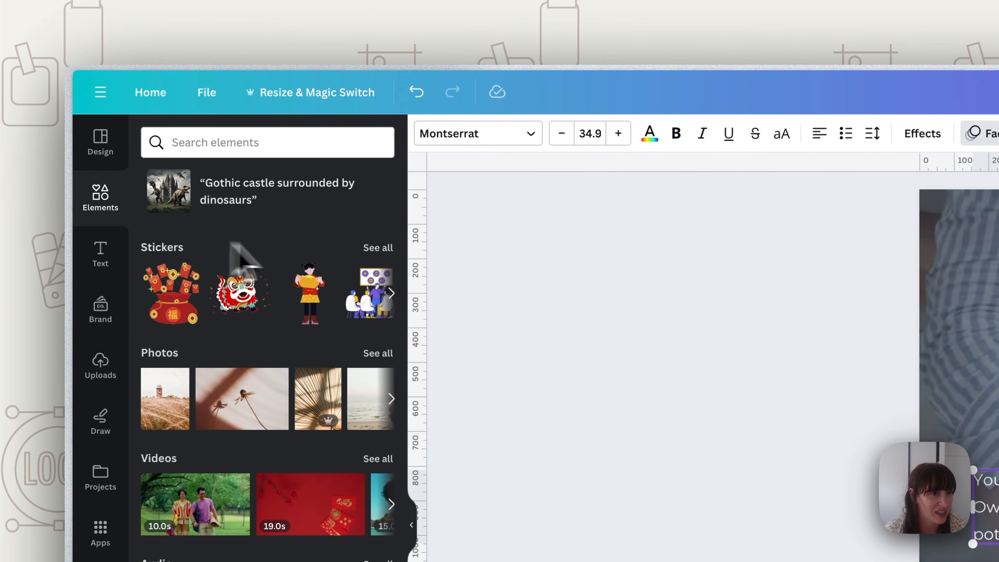
{"action": "left_click", "coordinate": [376, 247]}
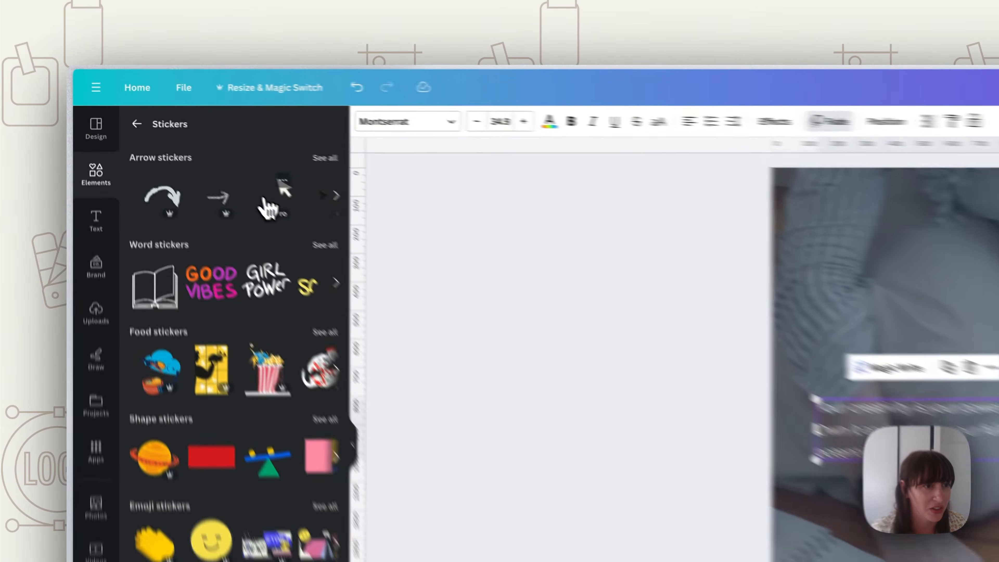
{"action": "left_click", "coordinate": [198, 141]}
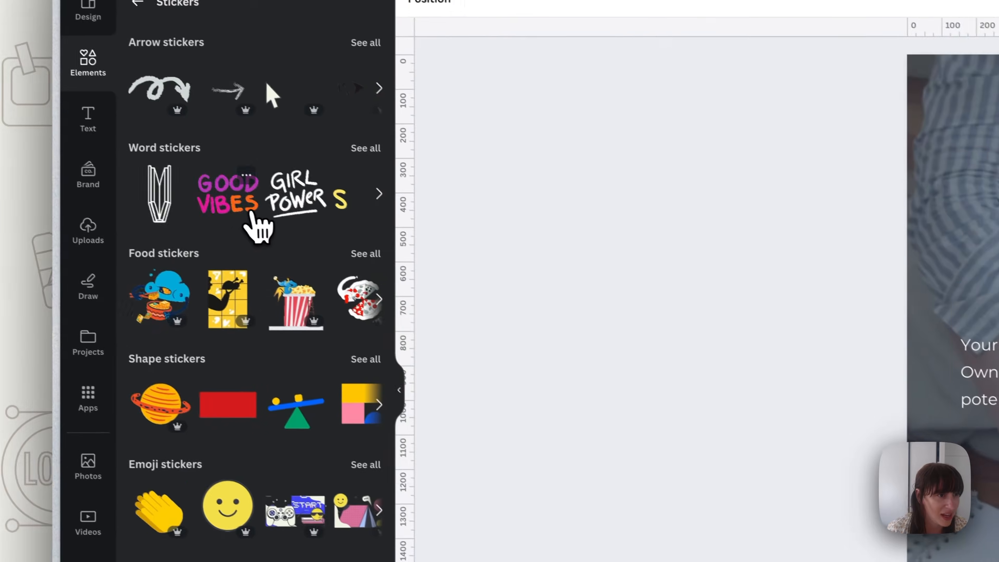
{"action": "left_click", "coordinate": [258, 226]}
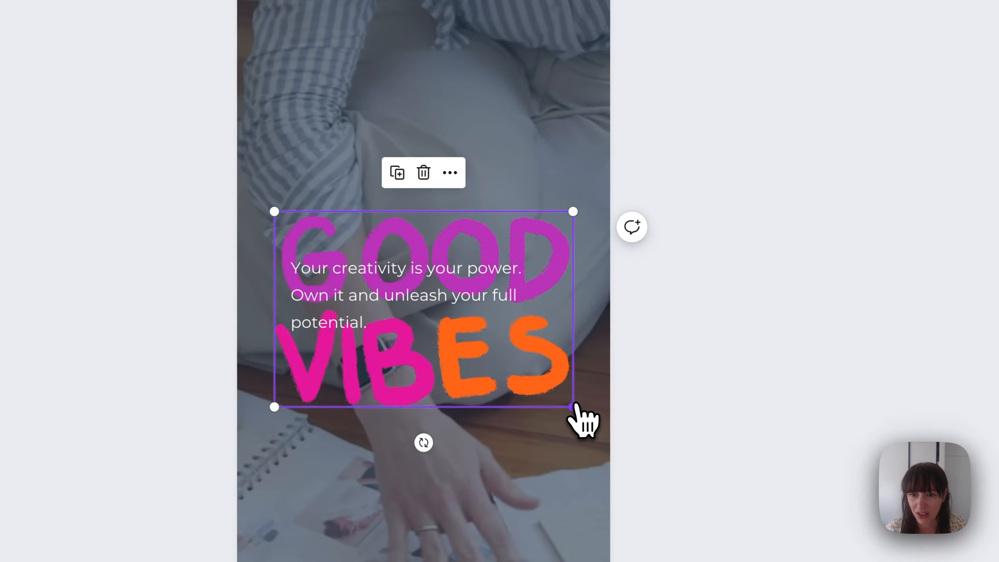
{"action": "left_click_drag", "start_coordinate": [579, 415], "coordinate": [348, 178]}
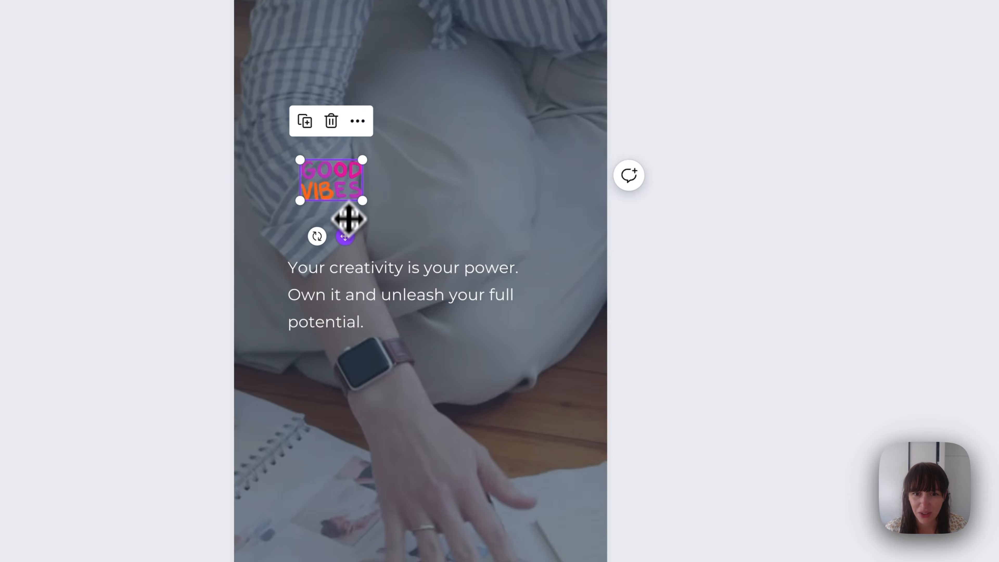
{"action": "left_click", "coordinate": [706, 287]}
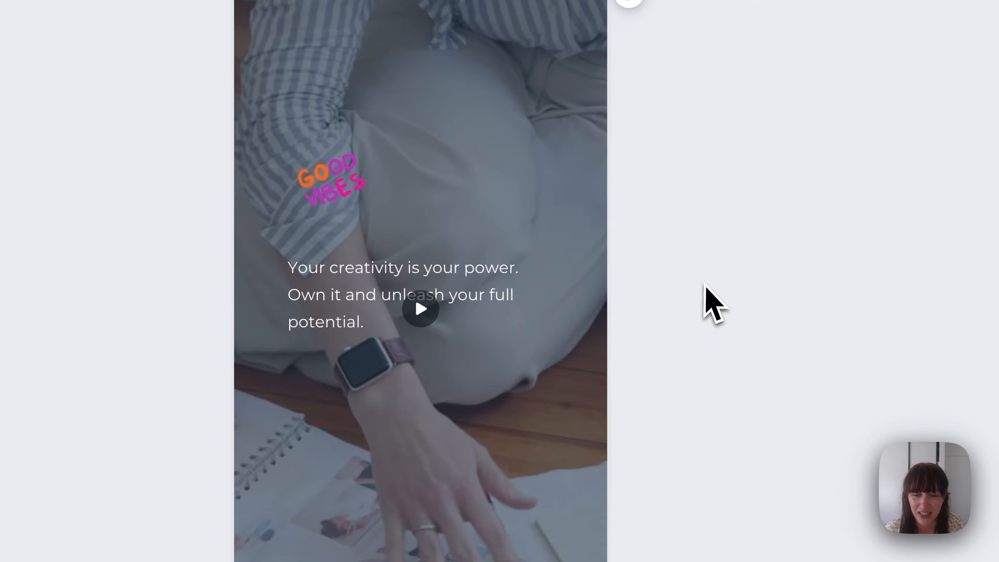
Replace the "Good Vibes" sticker with the featured piggyback couple illustration, shrunk and placed just above the right end of the quote
{"action": "key", "text": "Delete"}
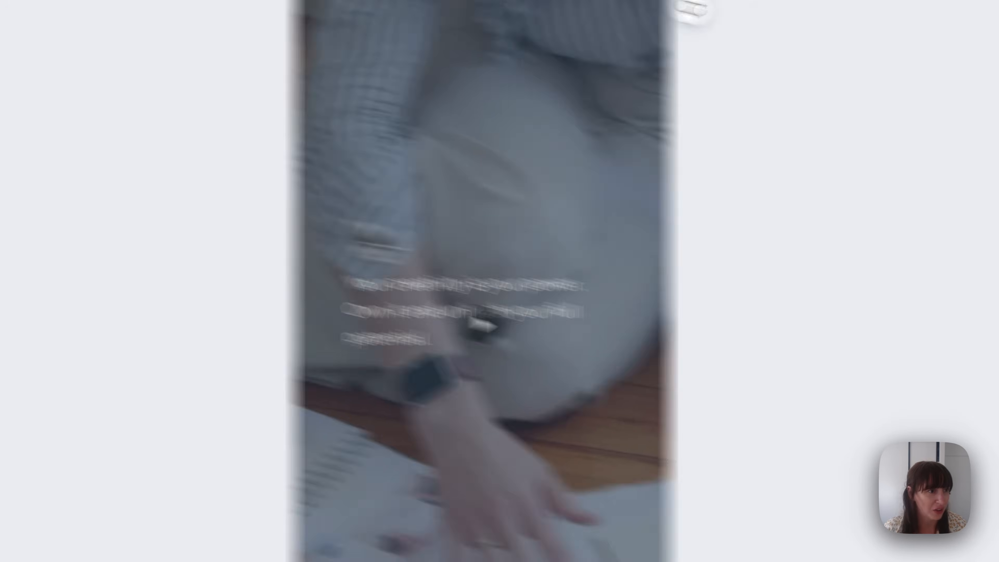
{"action": "left_click", "coordinate": [97, 159]}
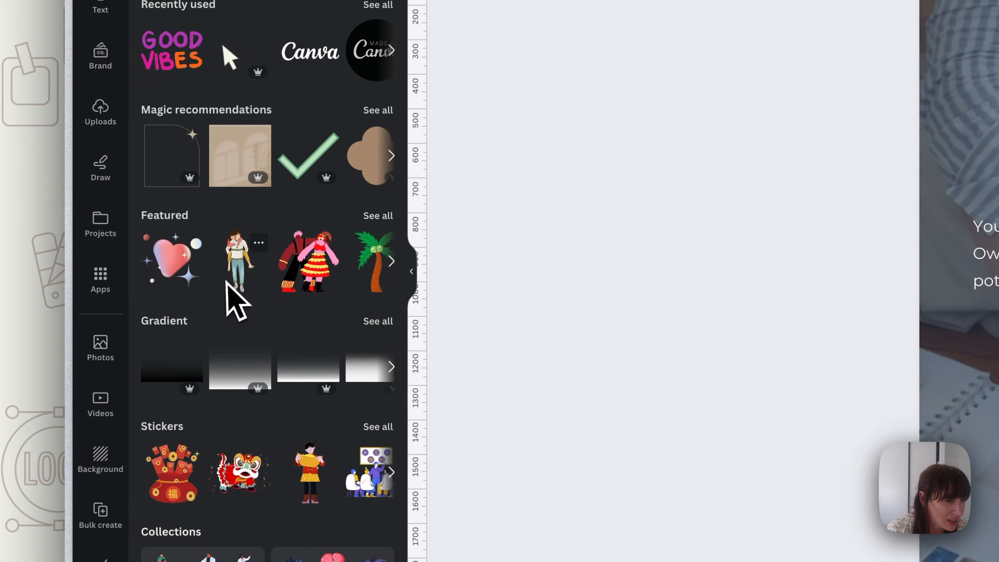
{"action": "left_click", "coordinate": [250, 279]}
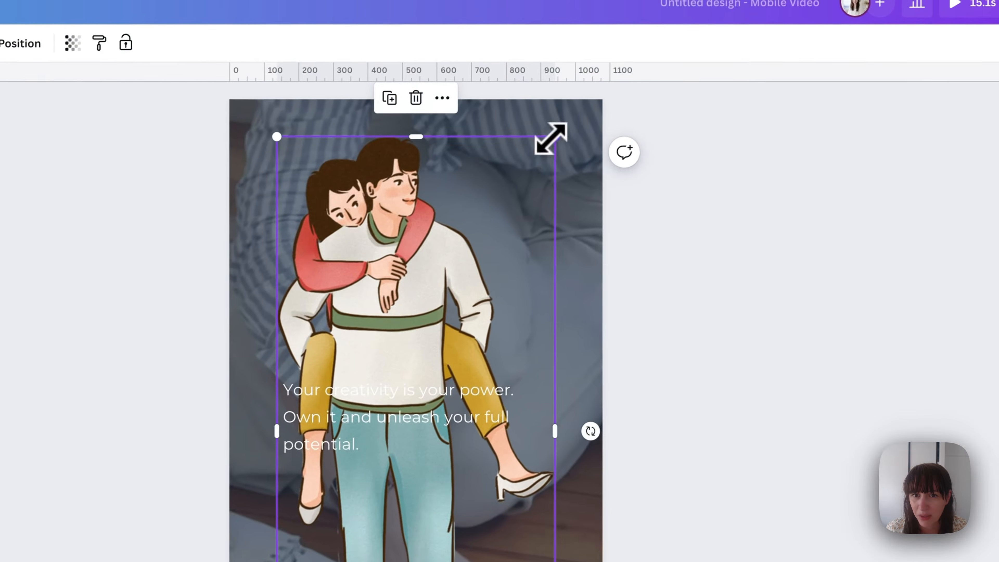
{"action": "left_click_drag", "start_coordinate": [551, 138], "coordinate": [389, 496]}
{"action": "left_click_drag", "start_coordinate": [329, 559], "coordinate": [467, 227]}
{"action": "left_click_drag", "start_coordinate": [710, 247], "coordinate": [664, 364]}
{"action": "left_click_drag", "start_coordinate": [627, 420], "coordinate": [665, 388]}
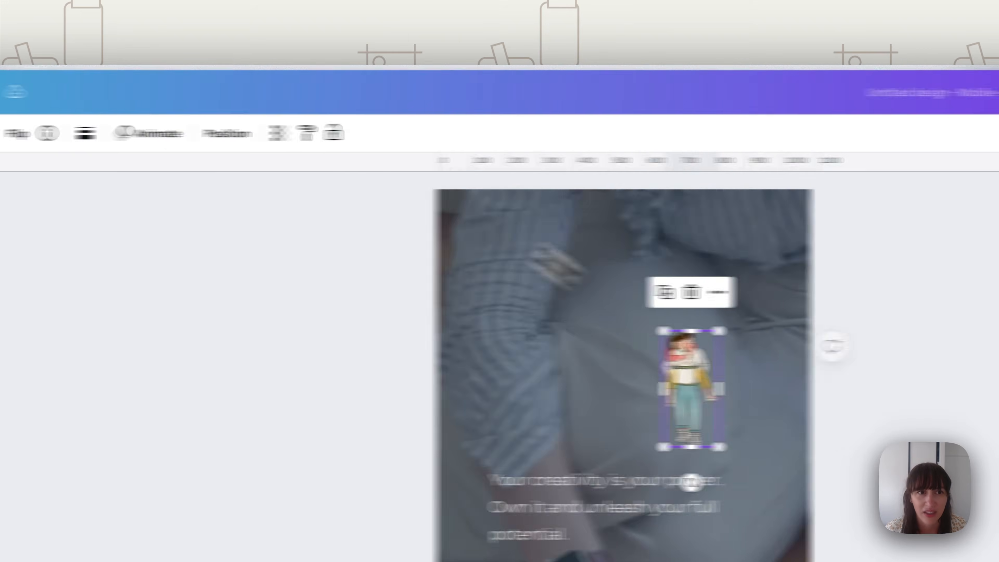
Try the Wiggle motion effect on the couple illustration and remove the animation again
{"action": "left_click", "coordinate": [149, 133]}
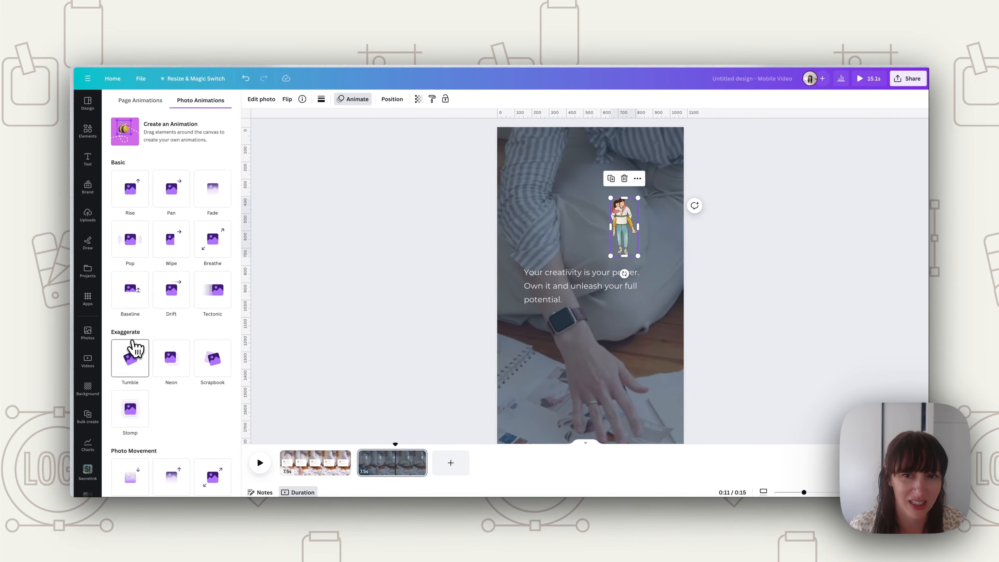
{"action": "scroll", "coordinate": [193, 374], "scroll_direction": "down", "scroll_amount": 3}
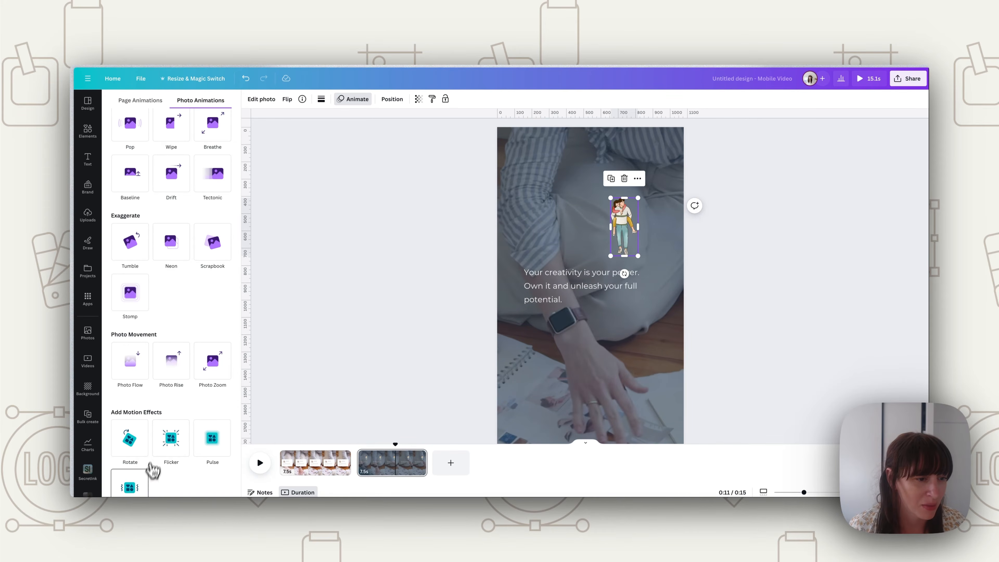
{"action": "left_click", "coordinate": [141, 478]}
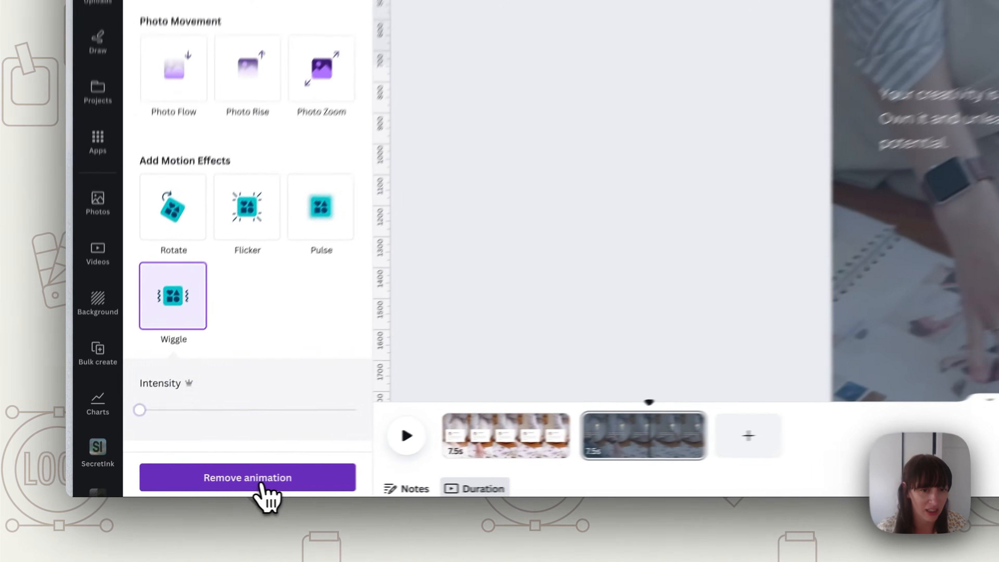
{"action": "left_click", "coordinate": [181, 488]}
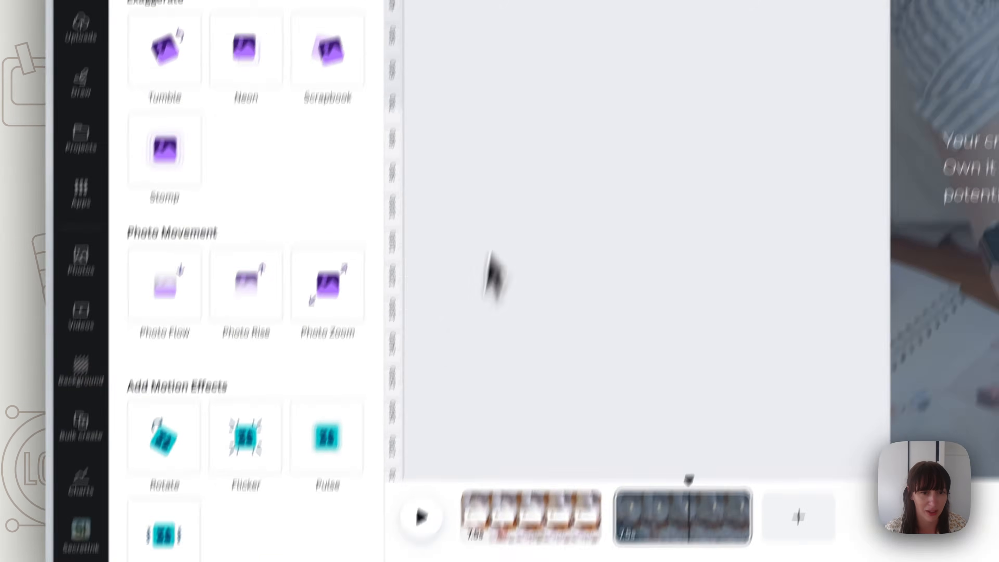
{"action": "left_click", "coordinate": [319, 225]}
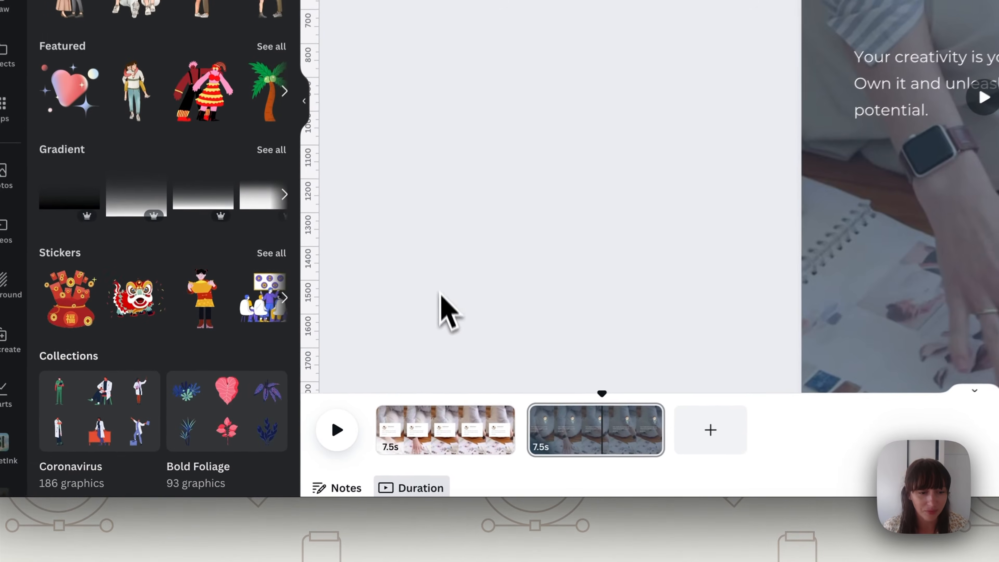
Open the download options for an MP4 Video and limit the export to Page 1 only
{"action": "left_click", "coordinate": [322, 464]}
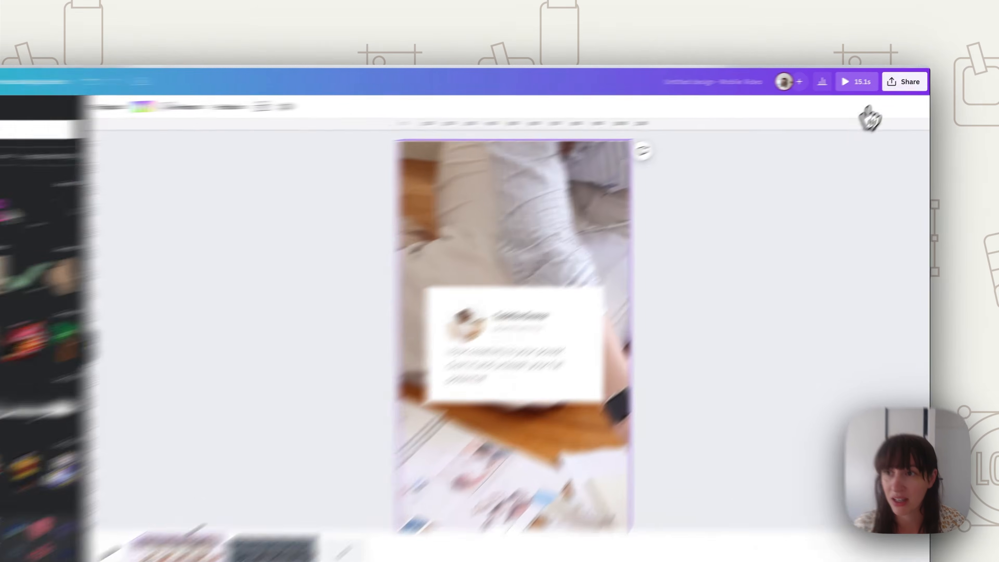
{"action": "left_click", "coordinate": [908, 78]}
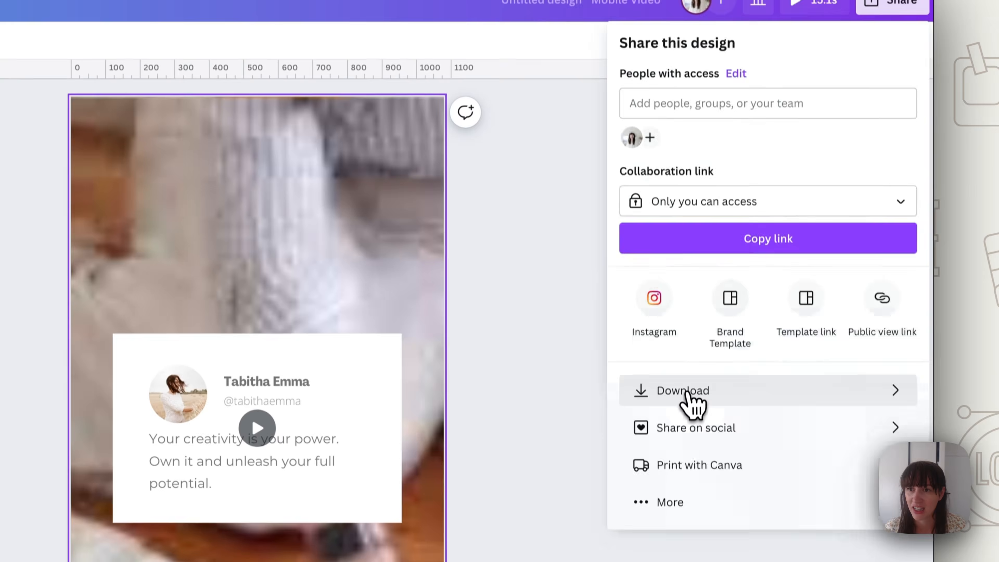
{"action": "left_click", "coordinate": [692, 401]}
{"action": "left_click", "coordinate": [747, 229]}
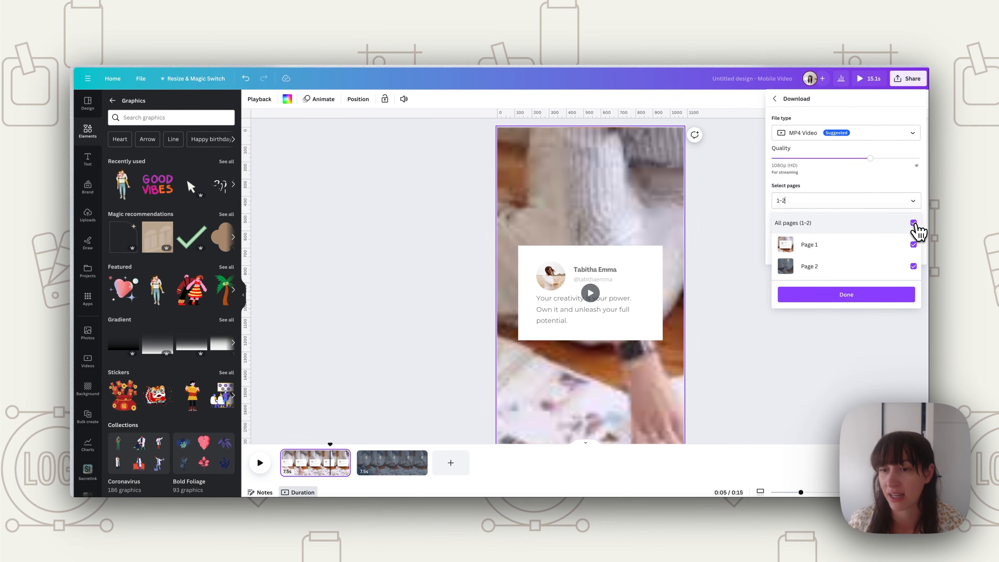
{"action": "left_click", "coordinate": [914, 224]}
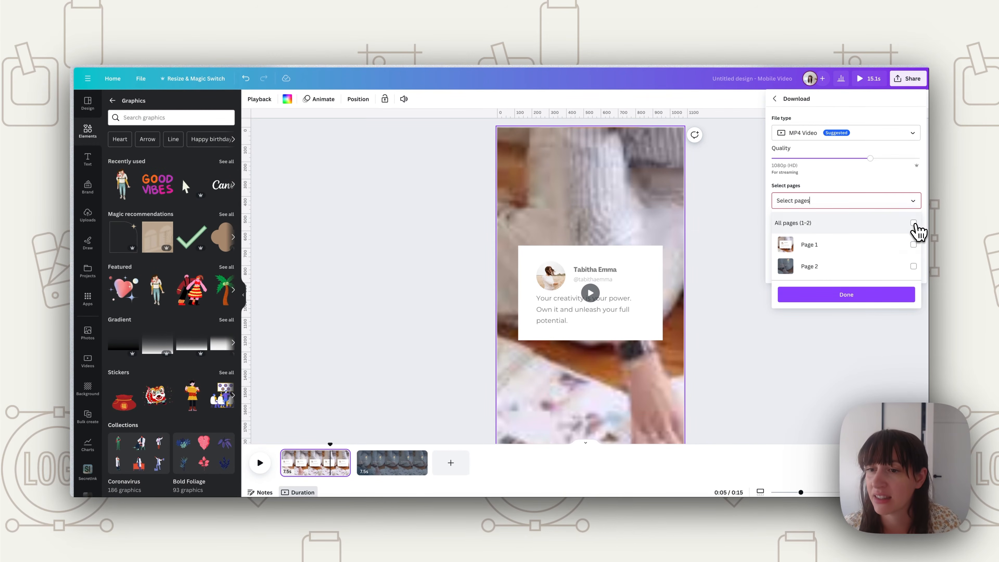
{"action": "left_click", "coordinate": [913, 245]}
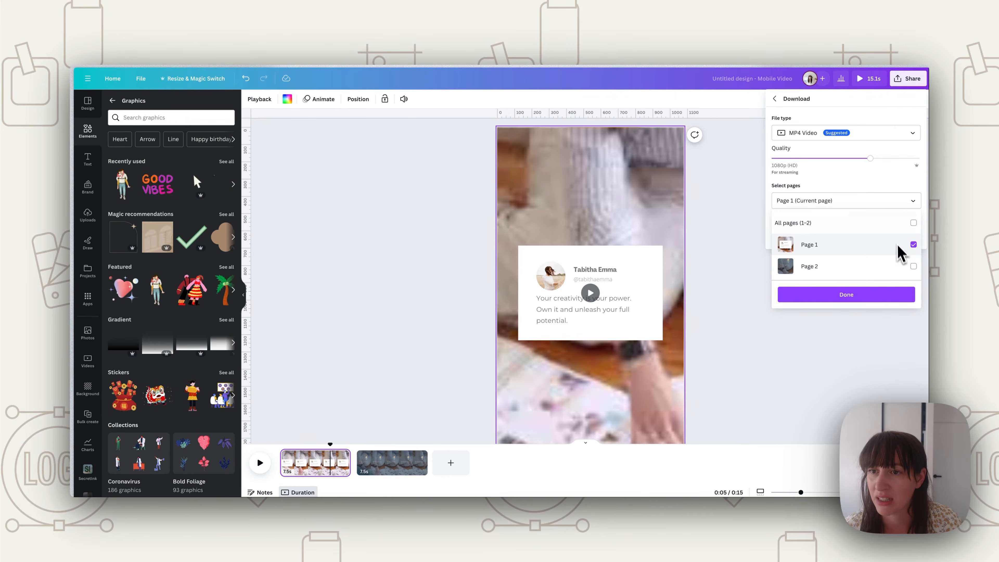
{"action": "left_click", "coordinate": [867, 185]}
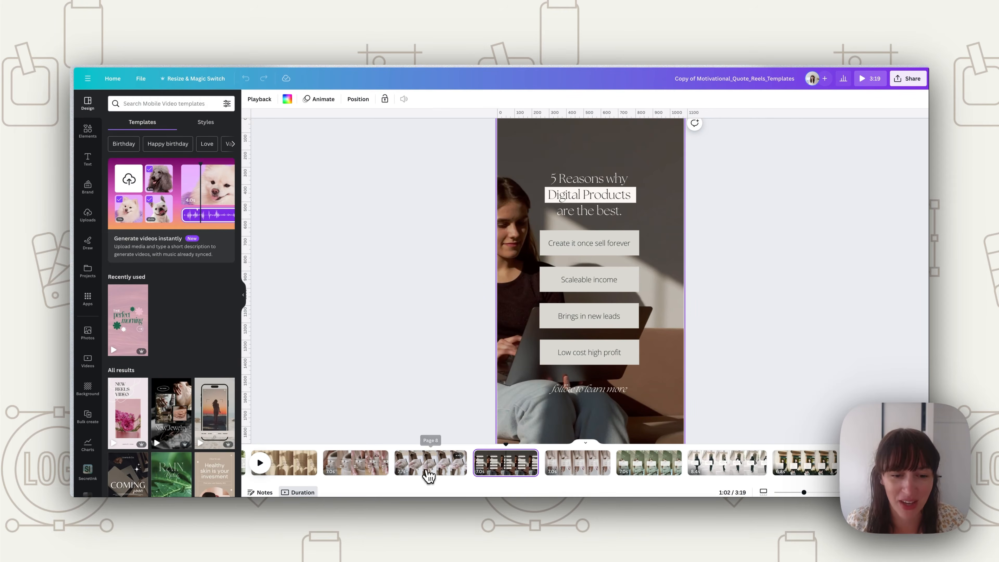
Look through the pages of the Motivational_Quote_Reels_Templates copy to compare the quote, notes, reminder and checklist layouts
{"action": "left_click", "coordinate": [430, 476]}
{"action": "left_click", "coordinate": [369, 472]}
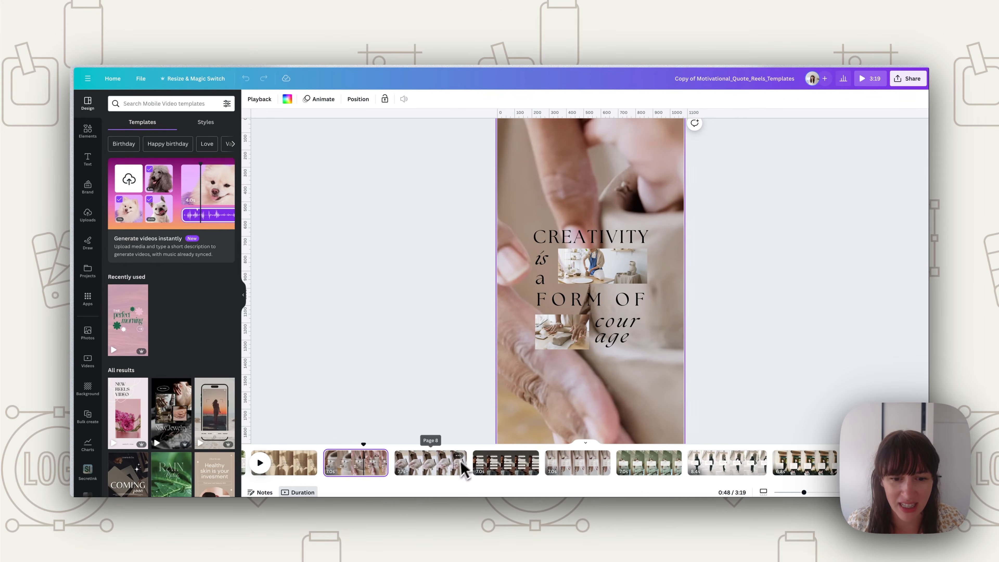
{"action": "left_click", "coordinate": [495, 470]}
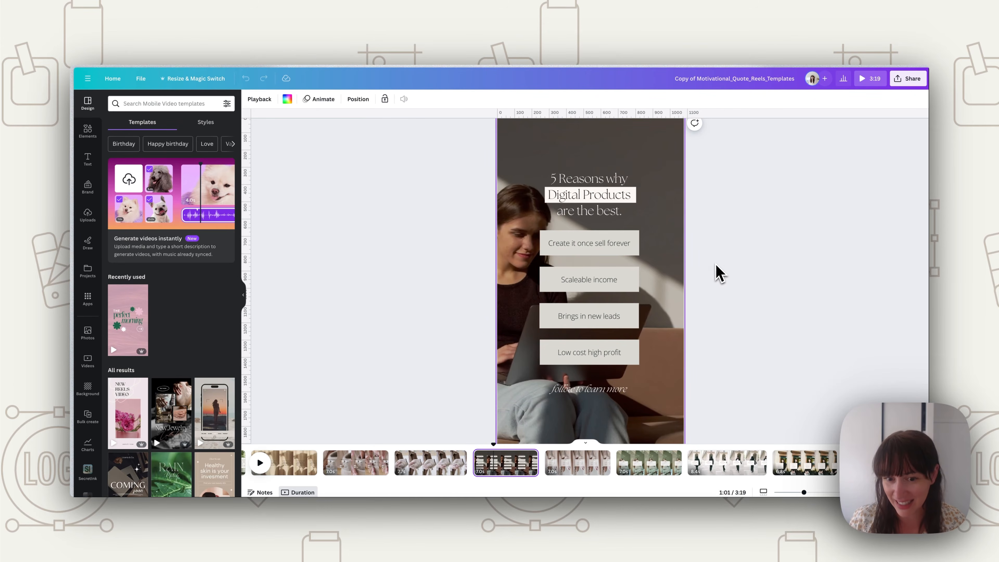
{"action": "left_click", "coordinate": [579, 472]}
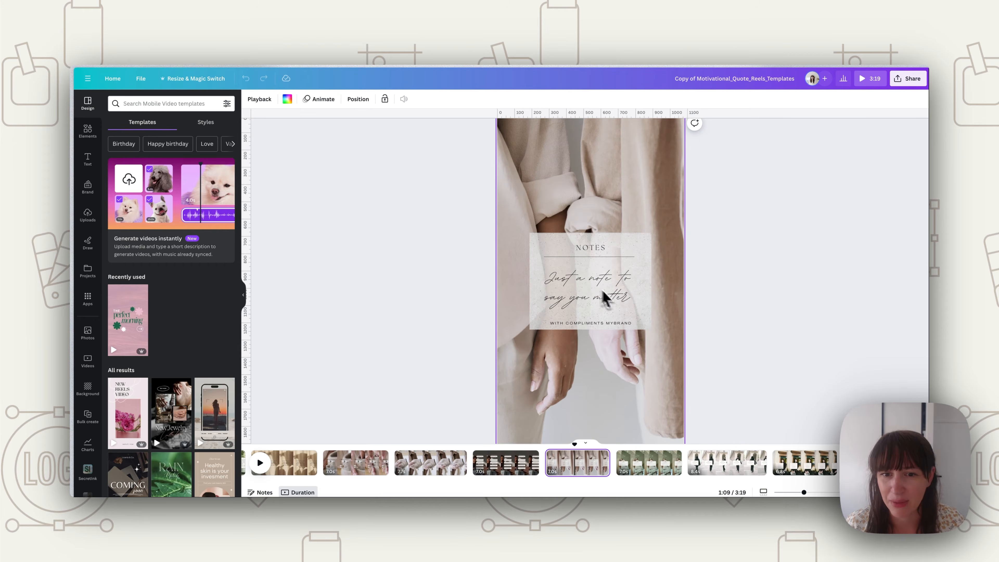
{"action": "left_click", "coordinate": [656, 474]}
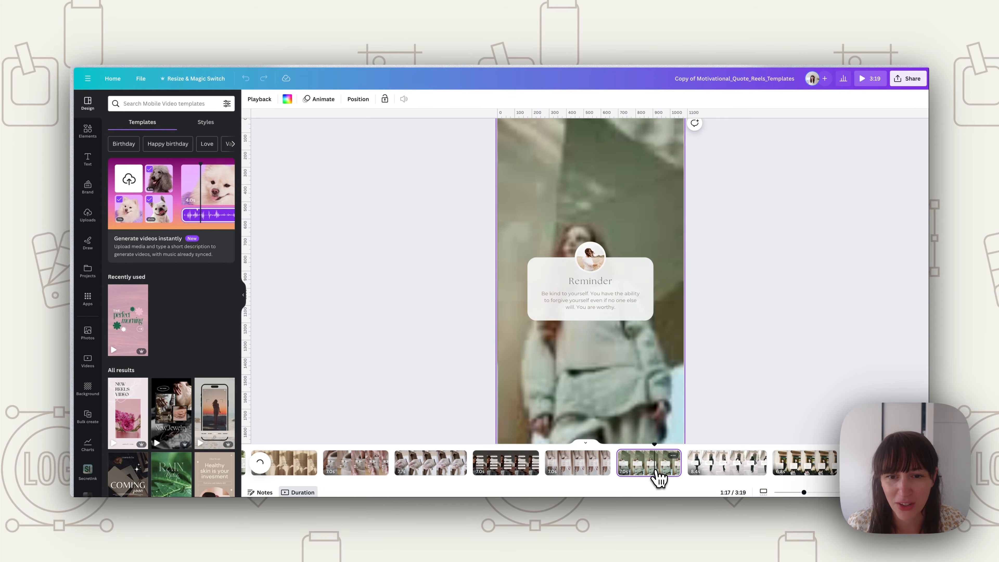
{"action": "left_click", "coordinate": [722, 464]}
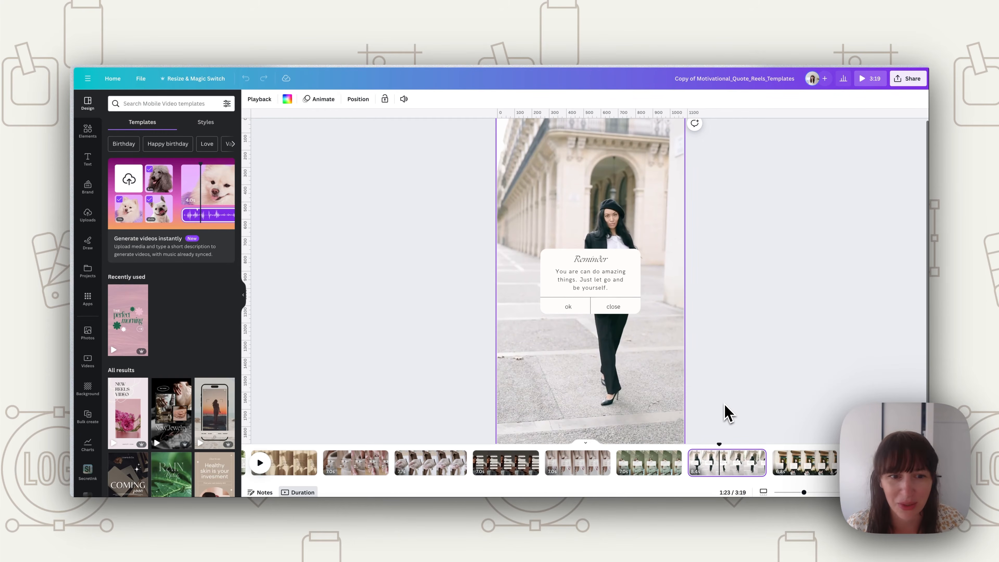
{"action": "left_click", "coordinate": [785, 472]}
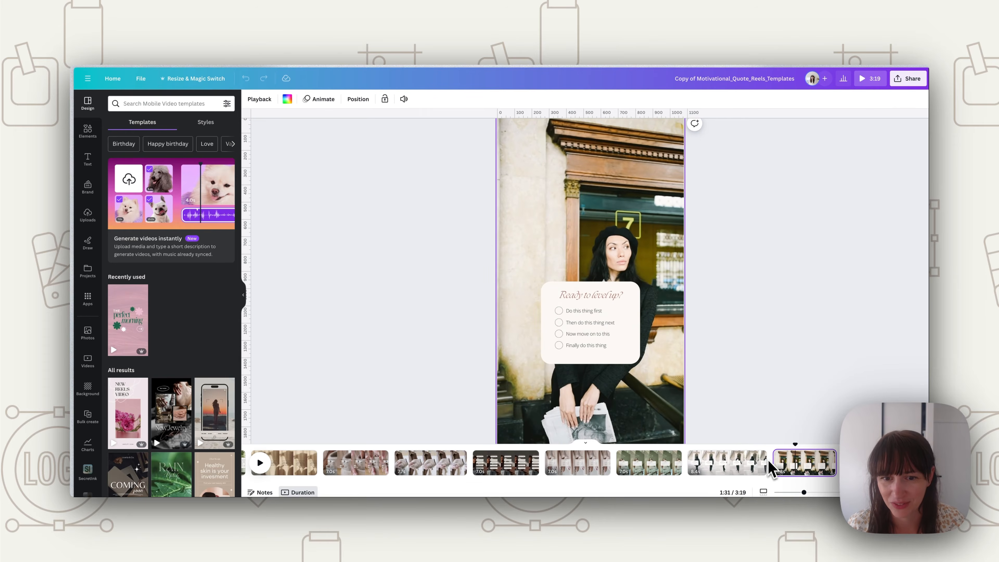
{"action": "scroll", "coordinate": [771, 468], "scroll_direction": "right", "scroll_amount": 3}
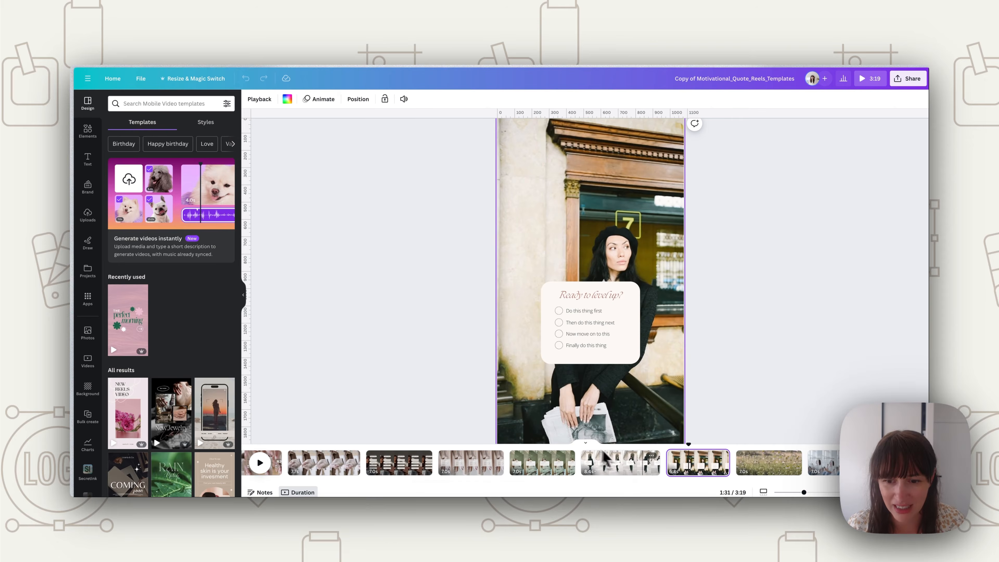
{"action": "left_click", "coordinate": [769, 464]}
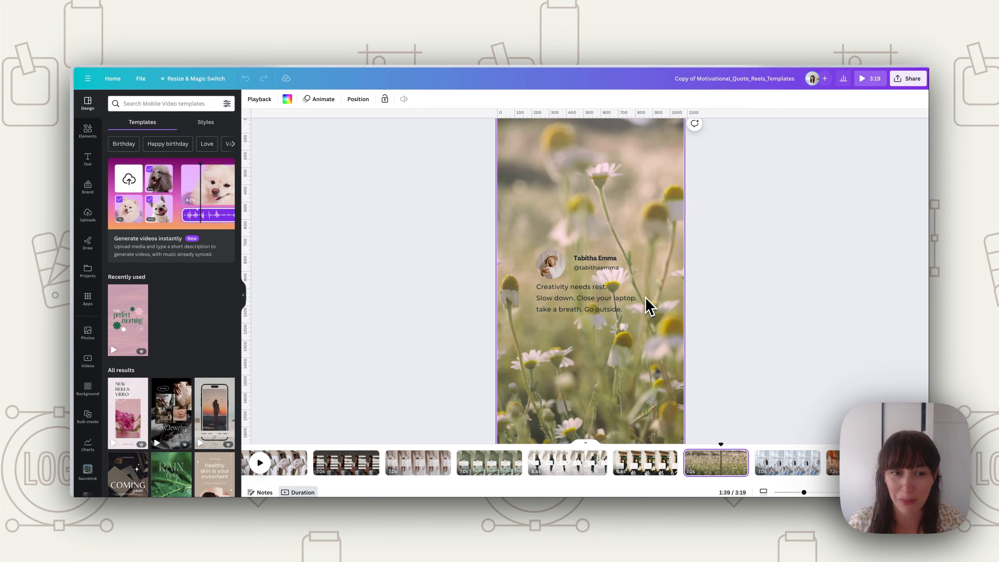
{"action": "scroll", "coordinate": [677, 362], "scroll_direction": "down", "scroll_amount": 1}
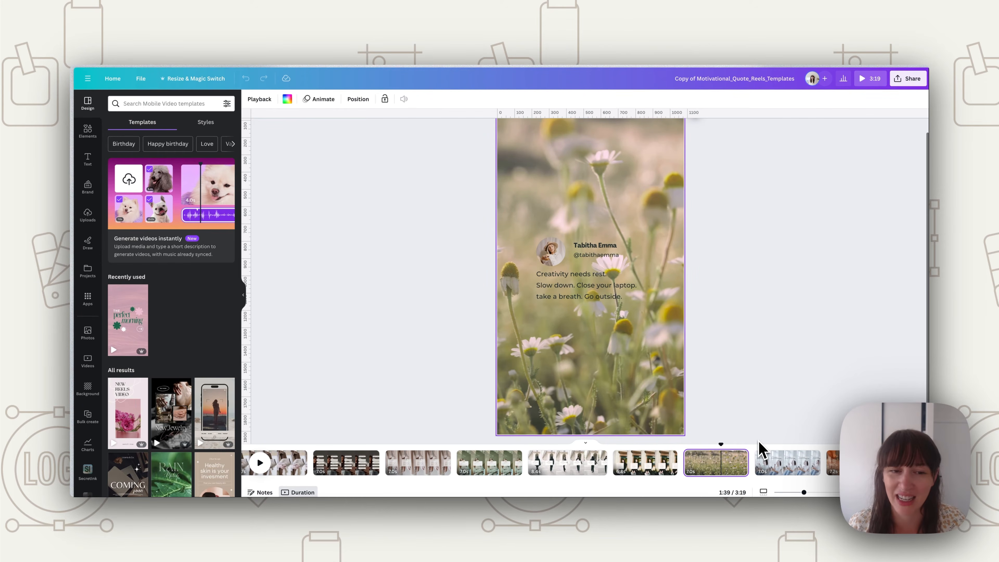
{"action": "left_click", "coordinate": [778, 466]}
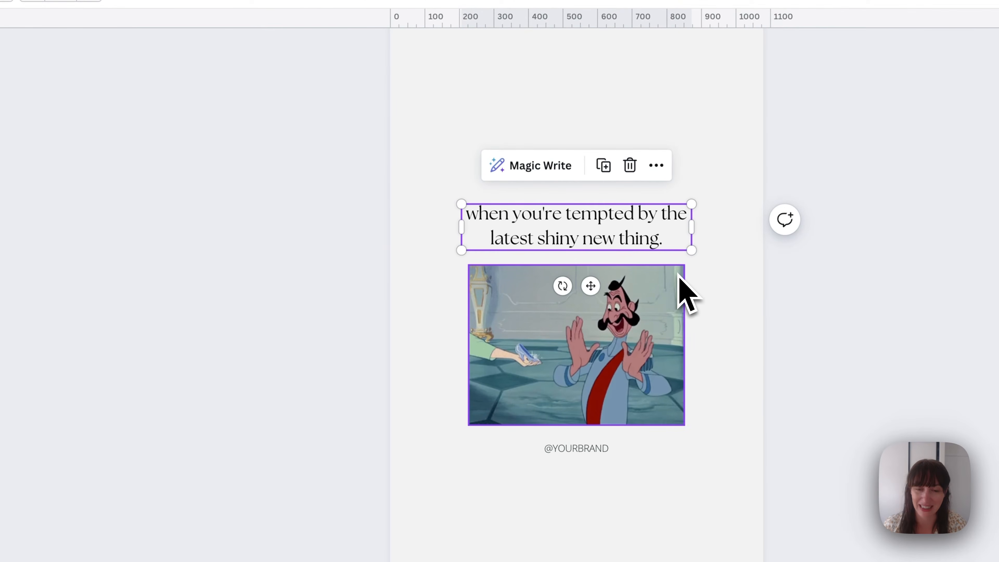
Select the cartoon GIF on the "latest shiny new thing" page and find and open the GIPHY app
{"action": "left_click", "coordinate": [633, 388]}
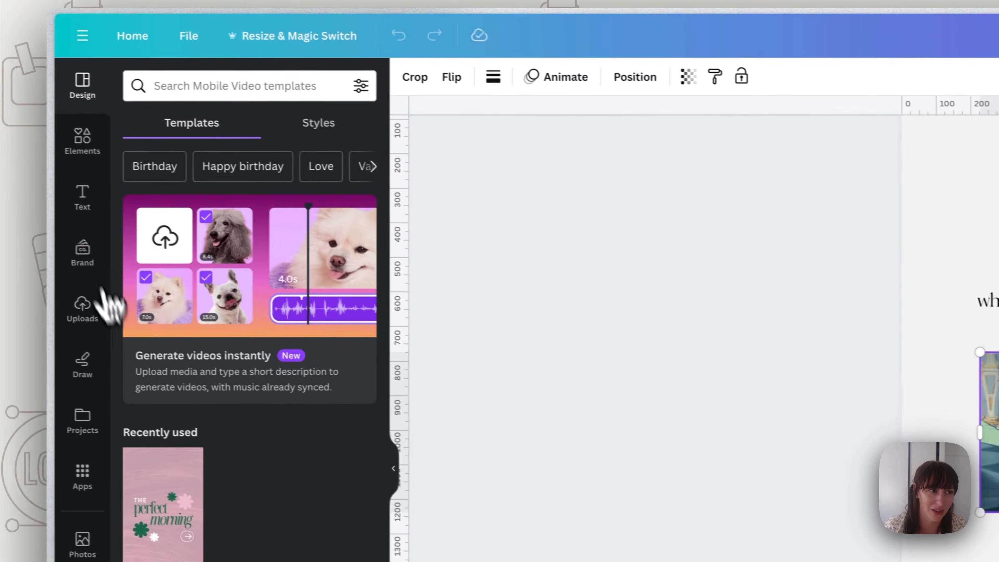
{"action": "left_click", "coordinate": [83, 141]}
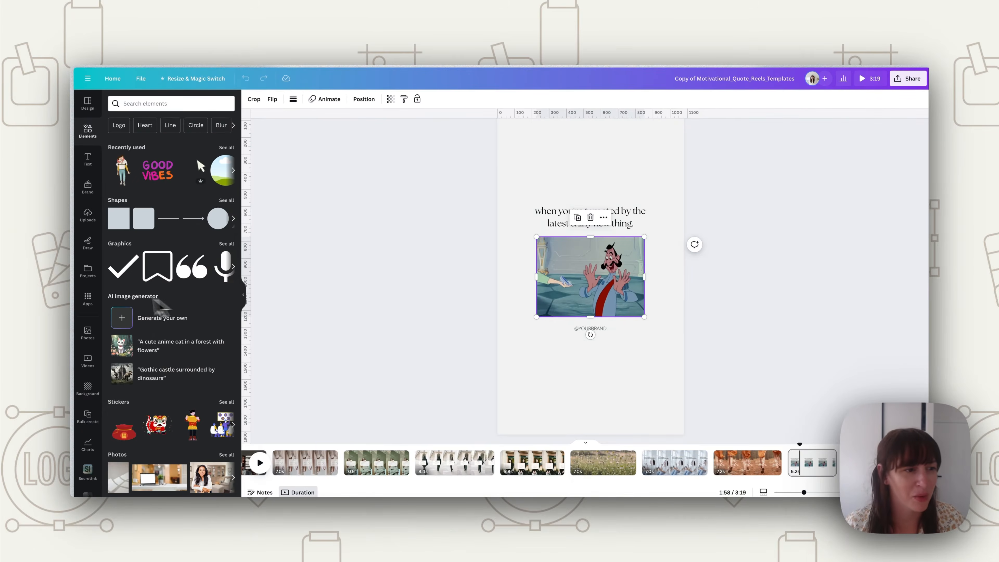
{"action": "left_click", "coordinate": [87, 299]}
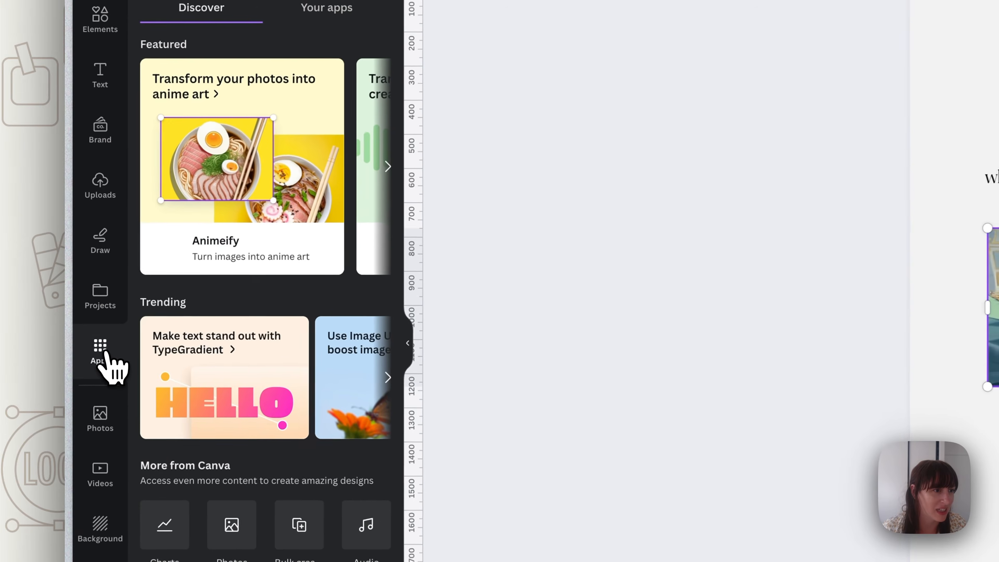
{"action": "type", "text": "gi"}
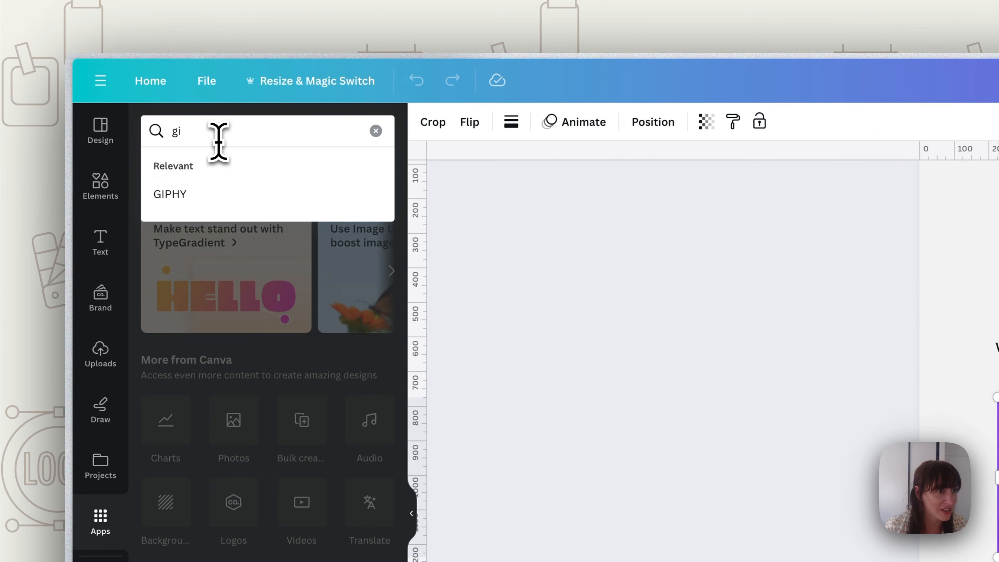
{"action": "left_click", "coordinate": [175, 195]}
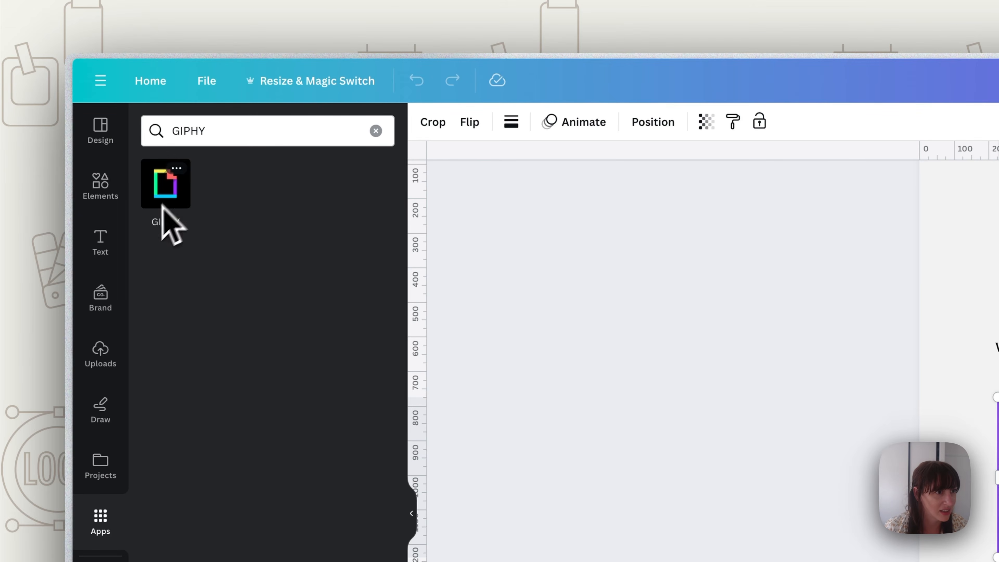
{"action": "left_click", "coordinate": [170, 183]}
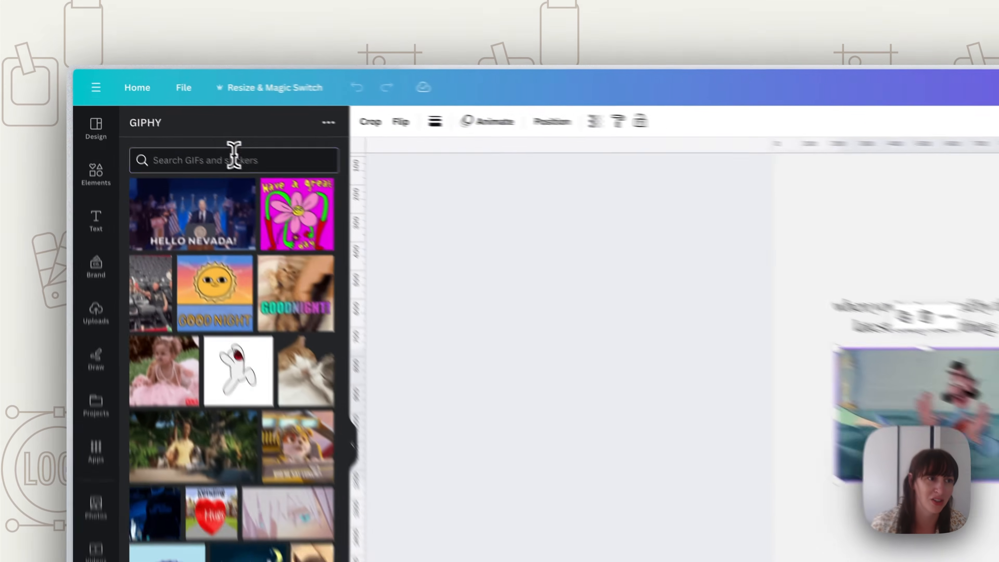
{"action": "left_click", "coordinate": [173, 122]}
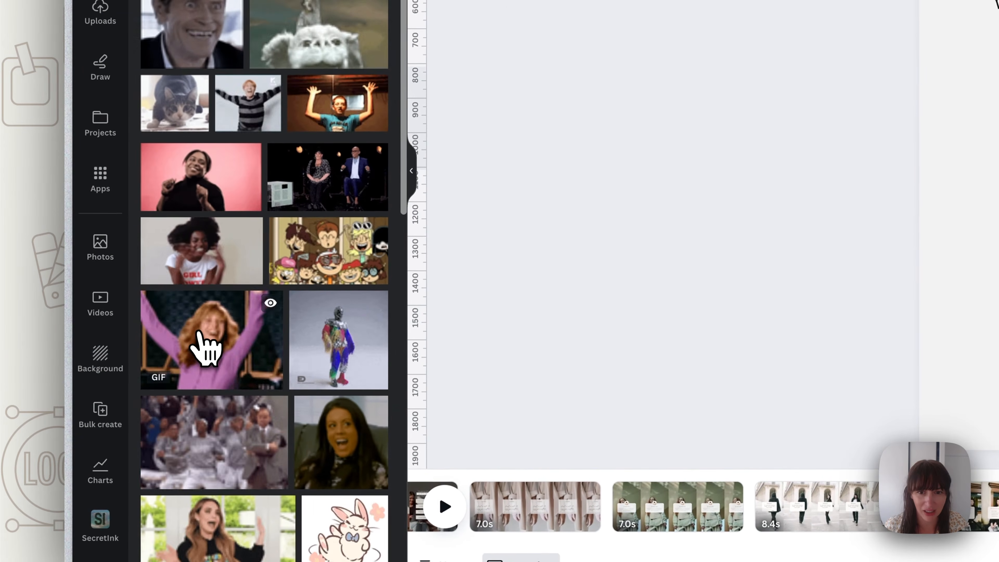
{"action": "left_click", "coordinate": [189, 358]}
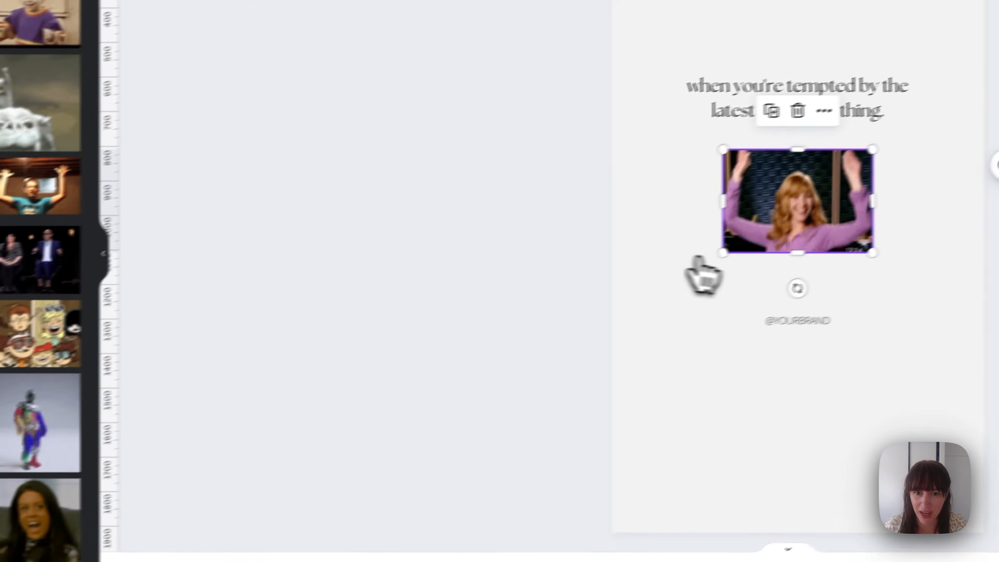
{"action": "left_click_drag", "start_coordinate": [723, 252], "coordinate": [783, 257]}
{"action": "left_click_drag", "start_coordinate": [407, 350], "coordinate": [338, 361]}
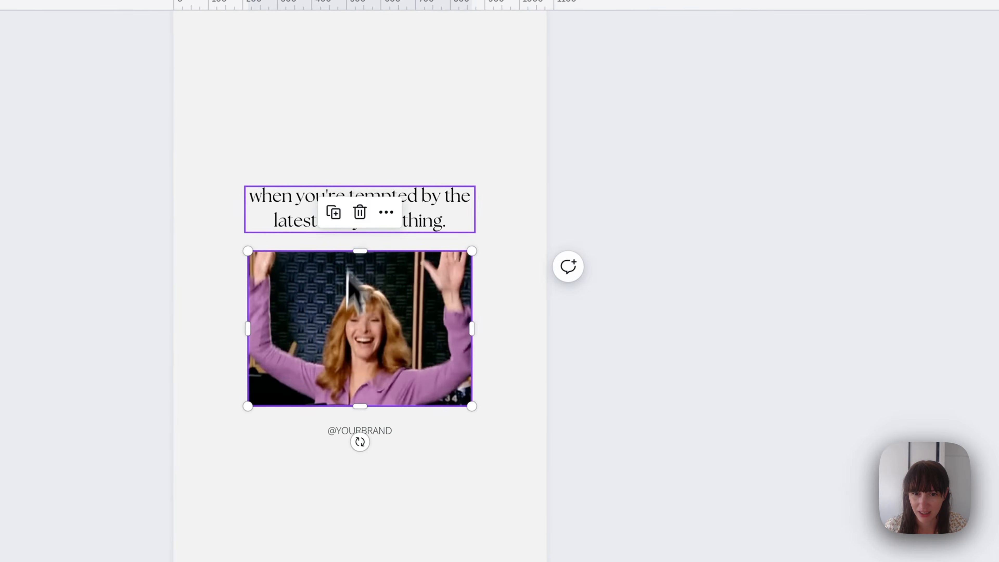
{"action": "left_click", "coordinate": [296, 212]}
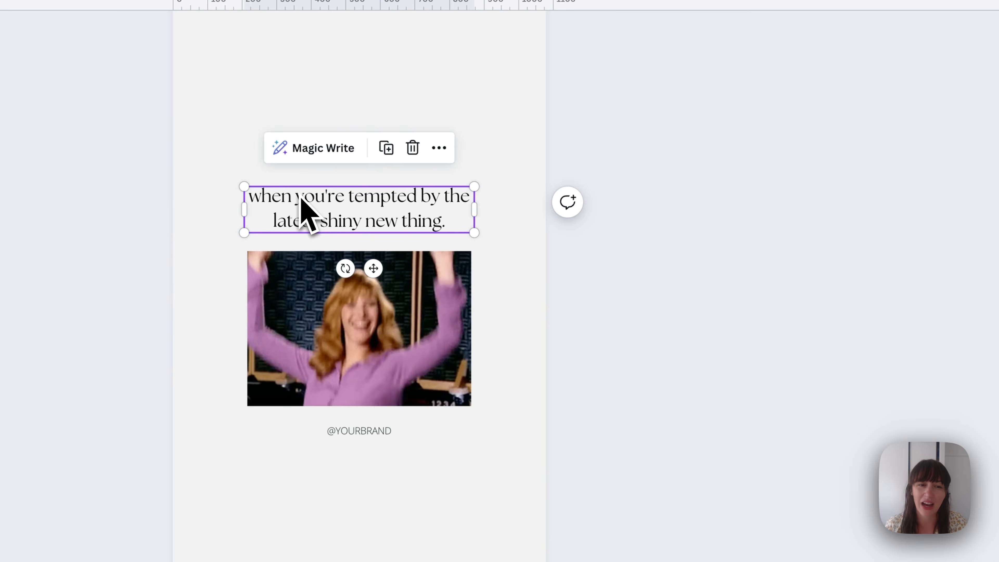
Nudge the cheering-woman GIF beneath the caption and trim the meme page's duration on the timeline
{"action": "left_click", "coordinate": [334, 342]}
{"action": "left_click_drag", "start_coordinate": [335, 342], "coordinate": [333, 325]}
{"action": "left_click", "coordinate": [662, 343]}
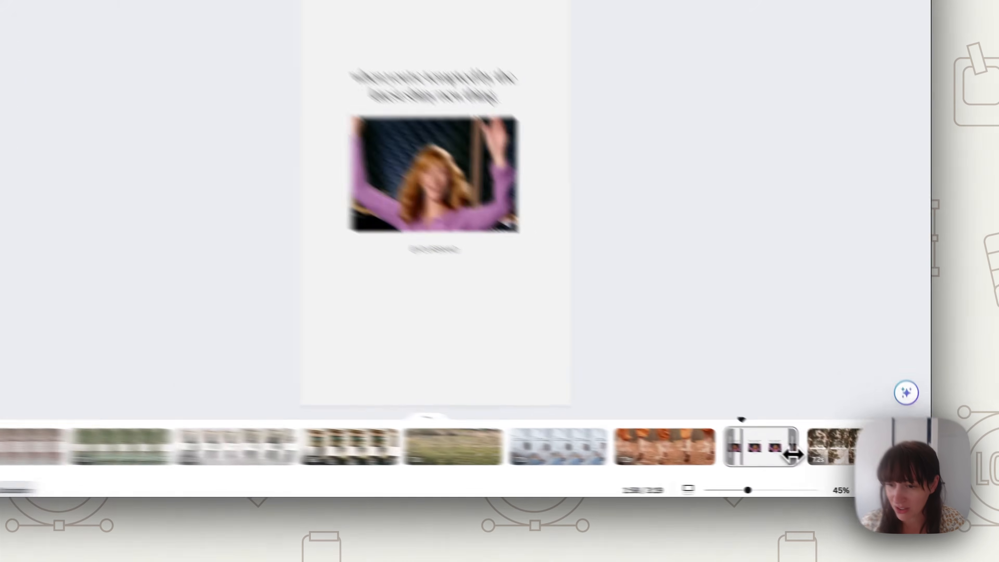
{"action": "left_click_drag", "start_coordinate": [837, 467], "coordinate": [856, 469]}
{"action": "mouse_move", "coordinate": [789, 440]}
{"action": "left_mouse_down"}
{"action": "mouse_move", "coordinate": [718, 440]}
{"action": "mouse_move", "coordinate": [772, 440]}
{"action": "left_mouse_up"}
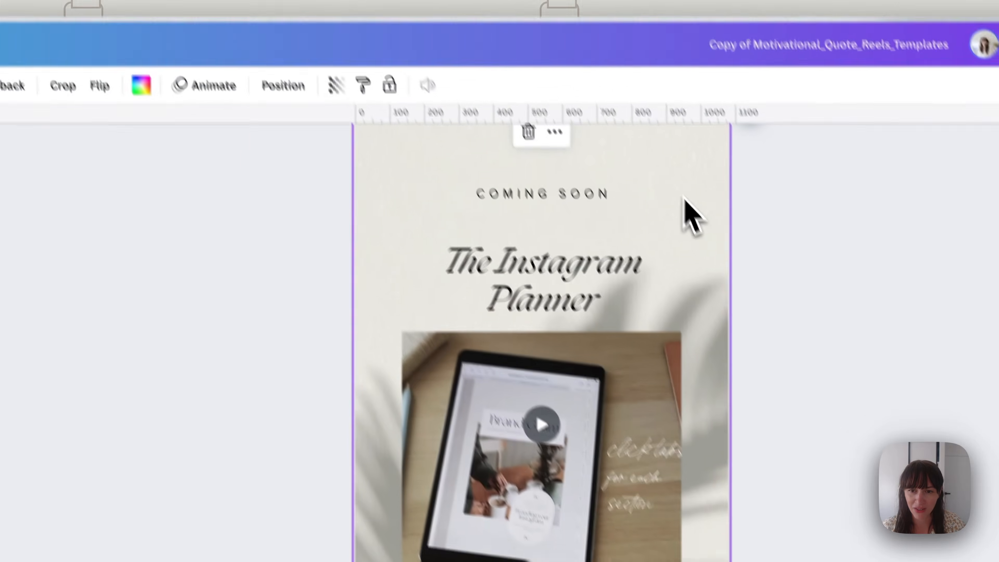
Search the elements for "shadow" videos and set the 16-second branch shadow clip as the Instagram Planner page's background
{"action": "left_click", "coordinate": [42, 205]}
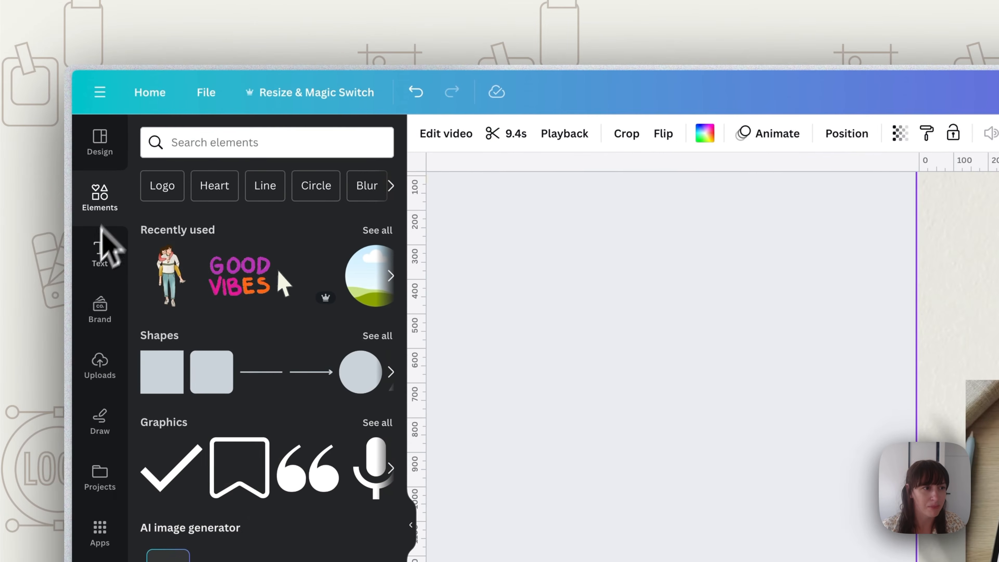
{"action": "left_click", "coordinate": [247, 144]}
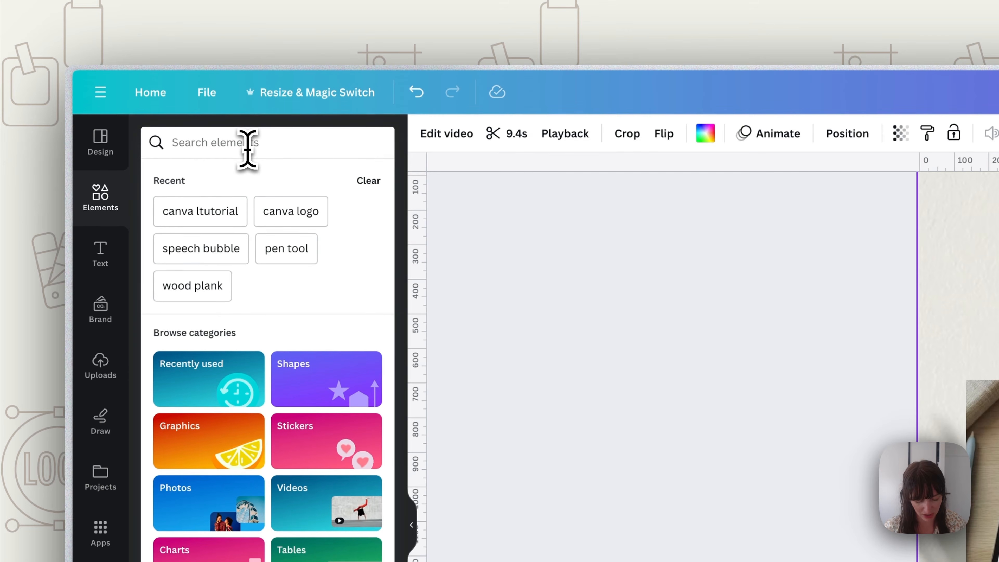
{"action": "type", "text": "shadow"}
{"action": "key", "text": "Return"}
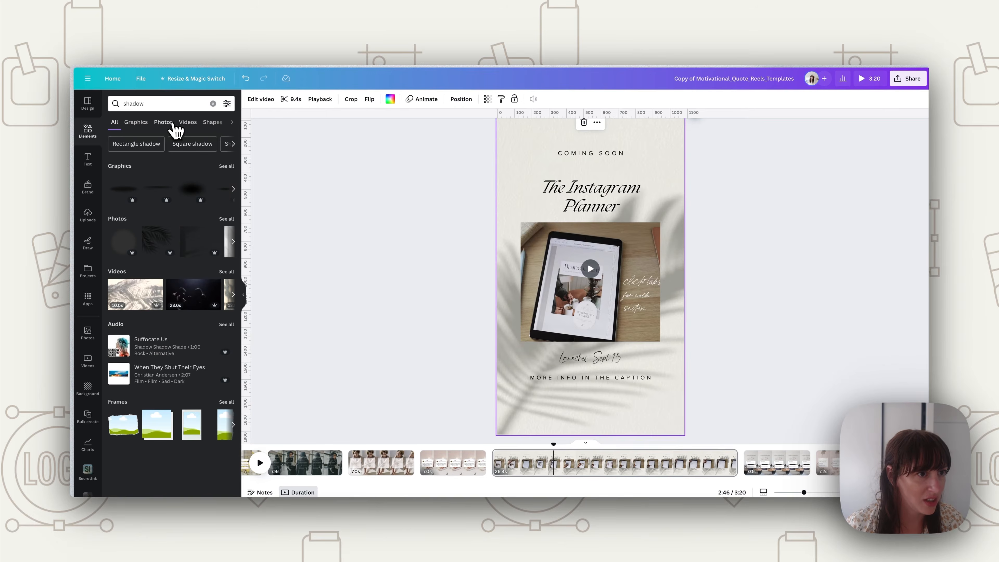
{"action": "left_click", "coordinate": [188, 122]}
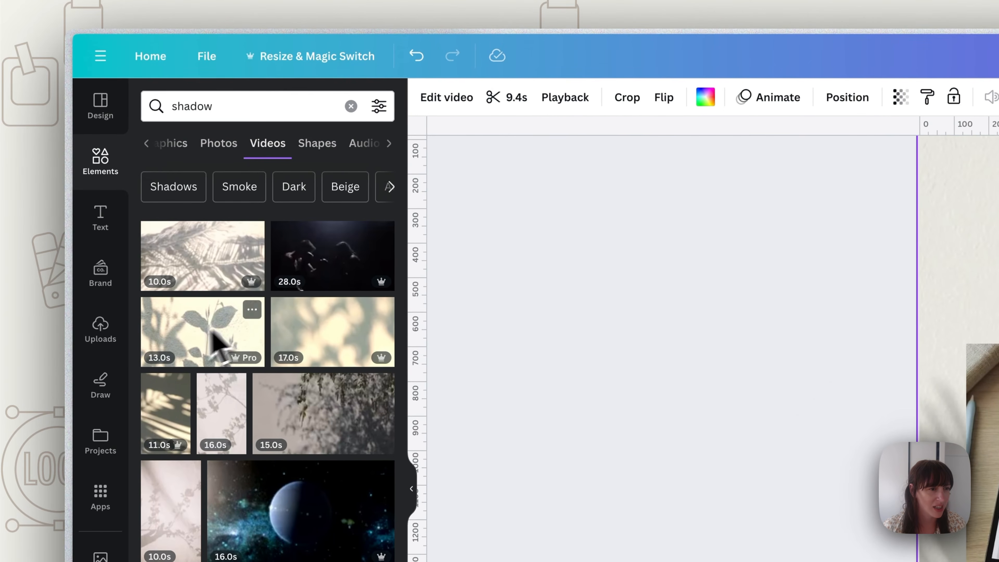
{"action": "left_click_drag", "start_coordinate": [214, 409], "coordinate": [941, 307]}
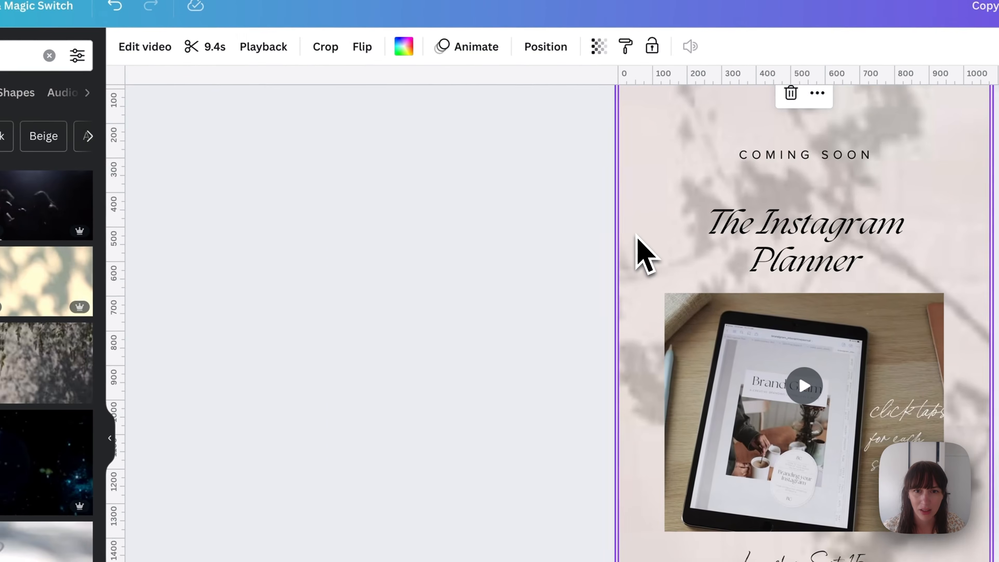
{"action": "left_click", "coordinate": [726, 402]}
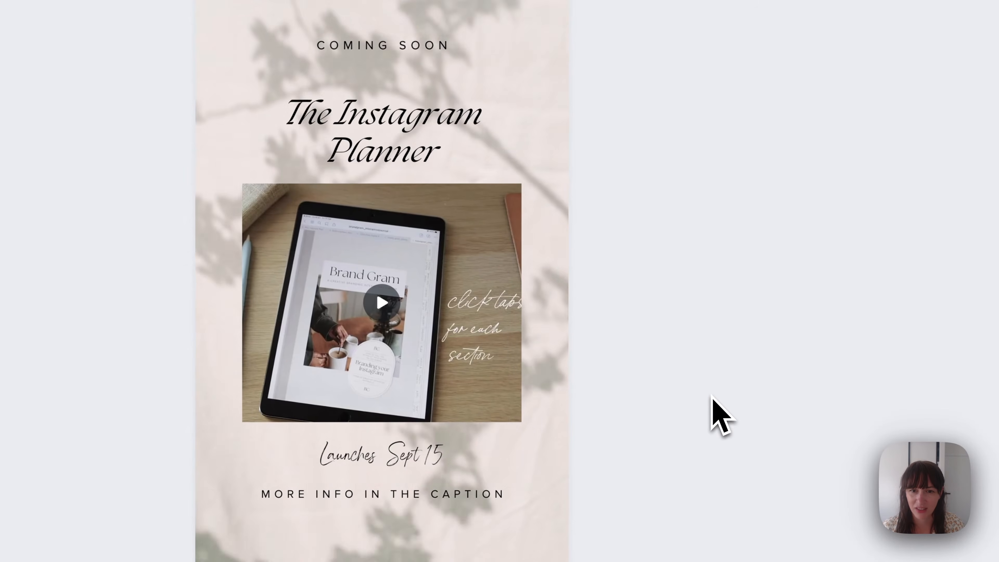
Select the tablet video on the Instagram Planner page and check how it looks against the shadow background
{"action": "left_click", "coordinate": [473, 358]}
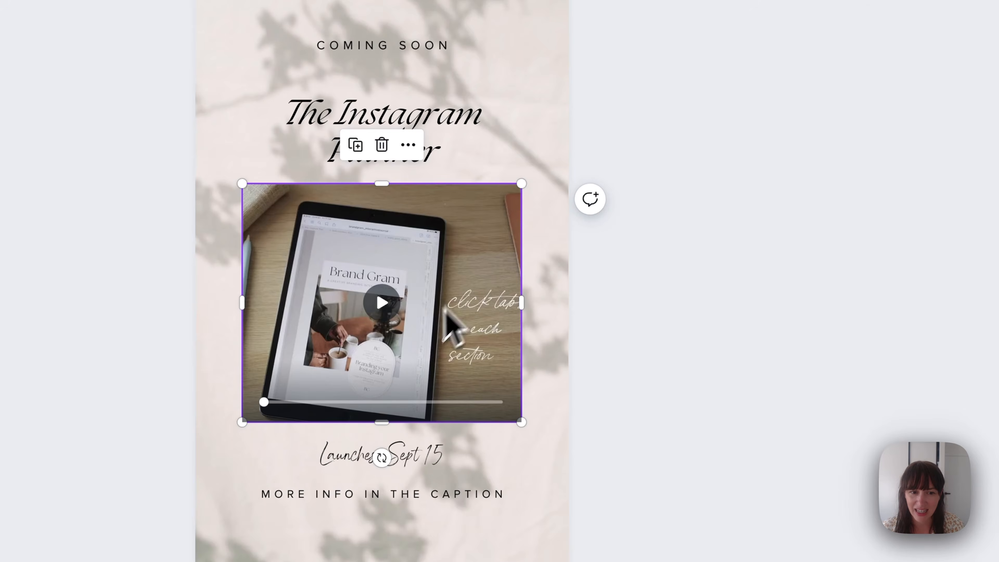
{"action": "left_click", "coordinate": [74, 132]}
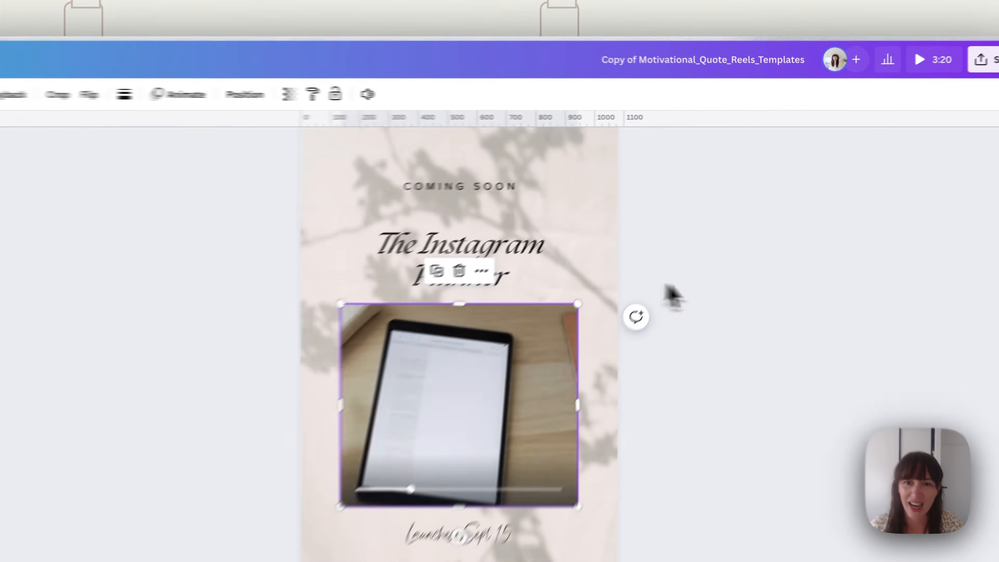
{"action": "left_click", "coordinate": [714, 212]}
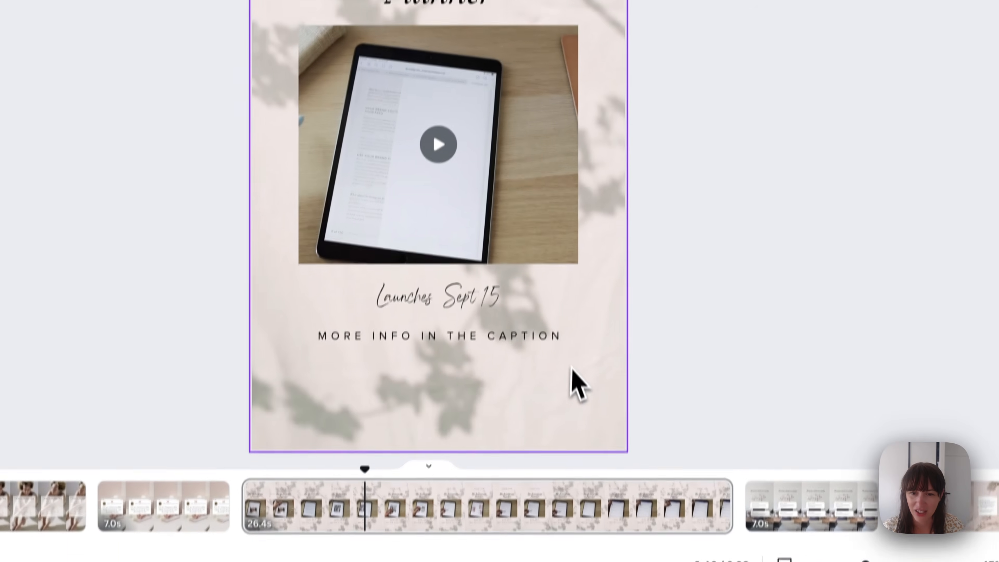
{"action": "mouse_move", "coordinate": [574, 378]}
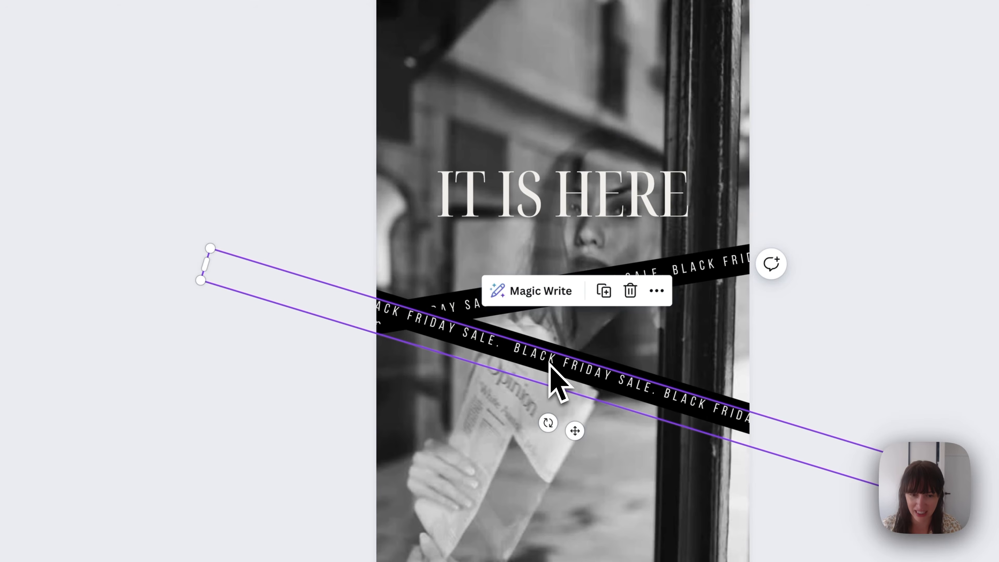
Delete the crossed "BLACK FRIDAY SALE" banner strips from the "IT IS HERE" page
{"action": "key", "text": "Delete"}
{"action": "left_click", "coordinate": [566, 300]}
{"action": "key", "text": "Delete"}
{"action": "left_click", "coordinate": [563, 354]}
{"action": "key", "text": "Delete"}
{"action": "key", "text": "Delete"}
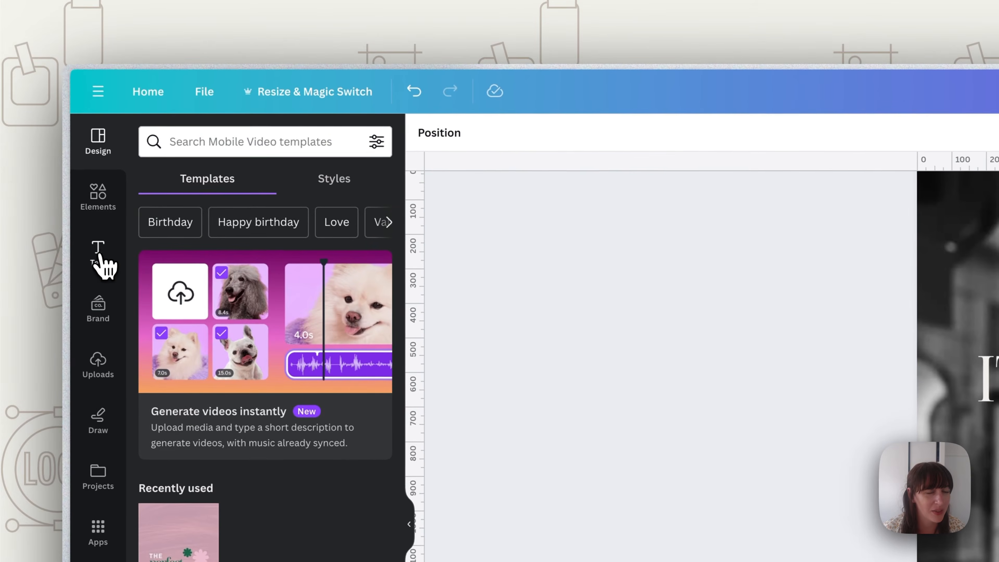
Add a body text line repeating "SALE ON TODAY" at size 22 and widen its box beyond the page edge
{"action": "left_click", "coordinate": [101, 256]}
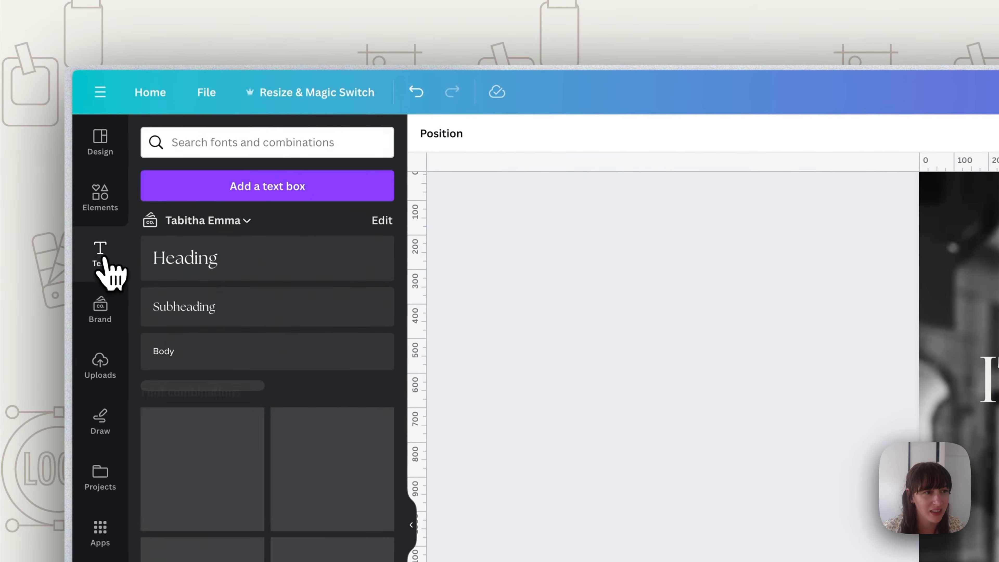
{"action": "left_click", "coordinate": [220, 348]}
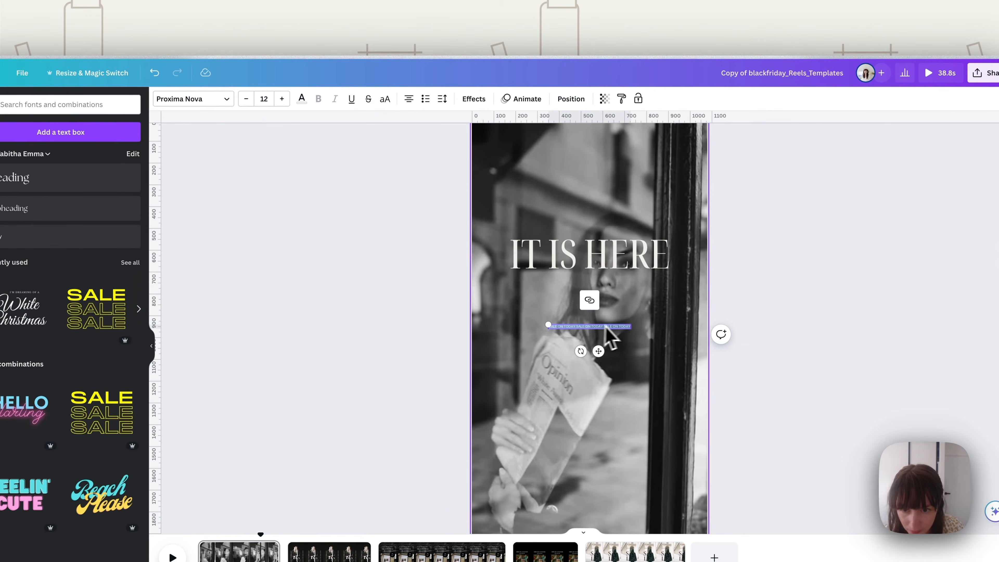
{"action": "left_click", "coordinate": [283, 100]}
{"action": "left_click", "coordinate": [284, 101]}
{"action": "left_click", "coordinate": [283, 101]}
{"action": "left_click", "coordinate": [283, 101]}
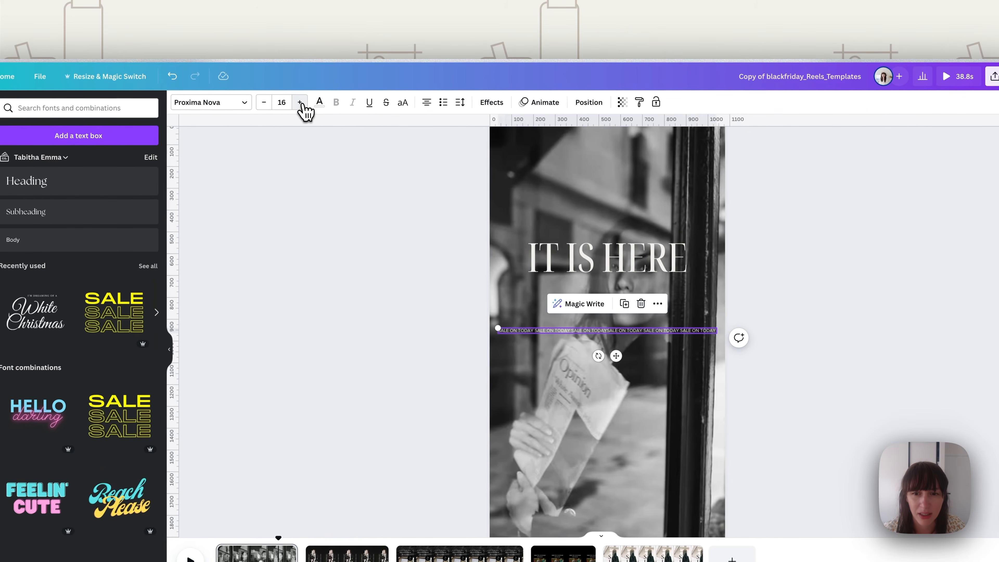
{"action": "left_click_drag", "start_coordinate": [724, 337], "coordinate": [801, 331]}
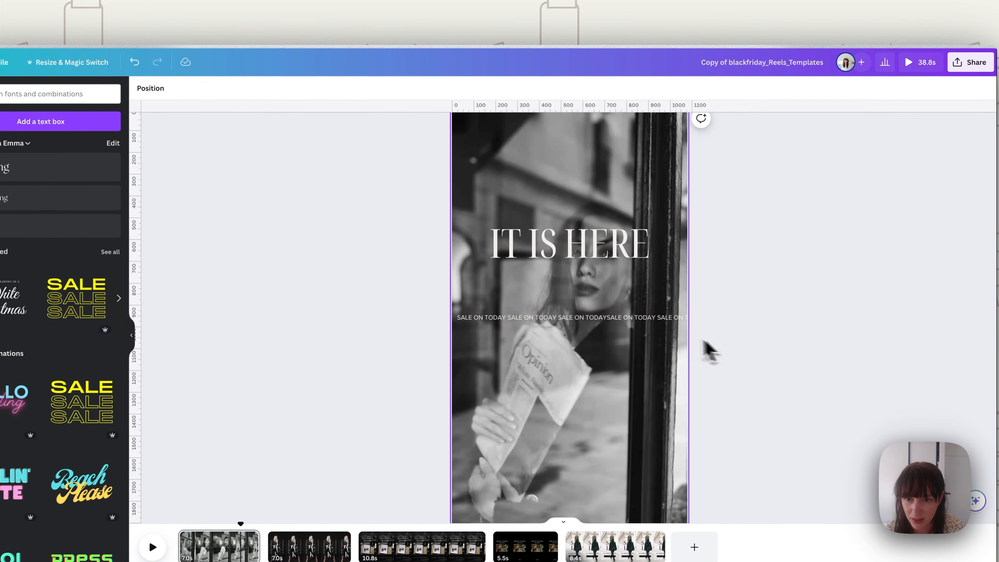
Apply the Background effect in black to the "SALE ON TODAY" line with Spread set to 100
{"action": "left_click", "coordinate": [453, 89]}
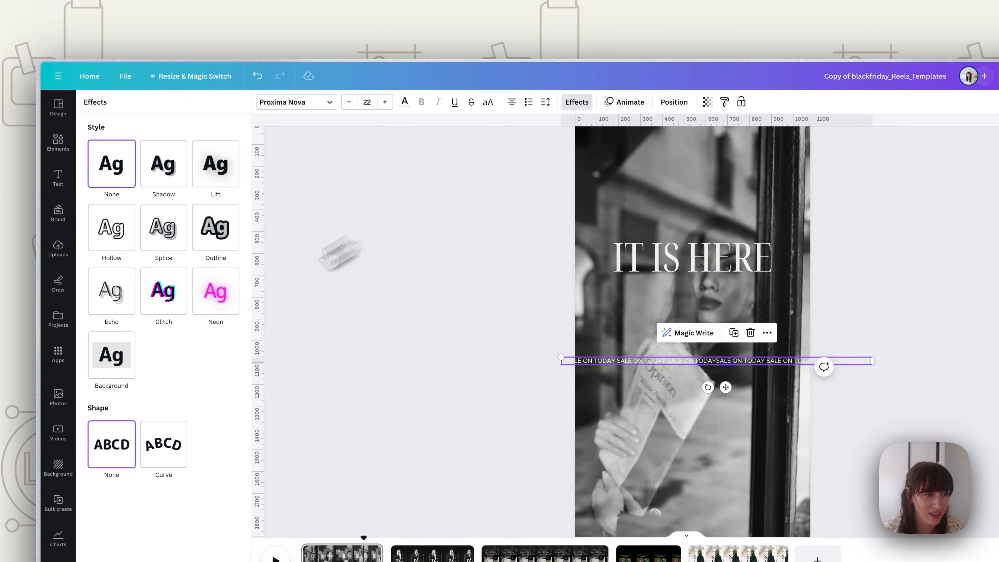
{"action": "left_click", "coordinate": [118, 368]}
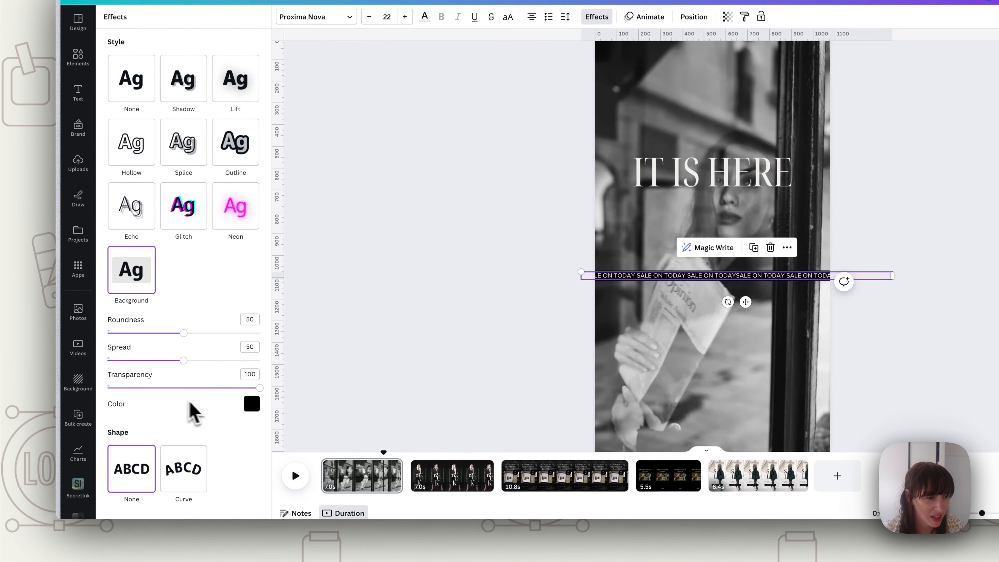
{"action": "left_click_drag", "start_coordinate": [184, 361], "coordinate": [261, 361]}
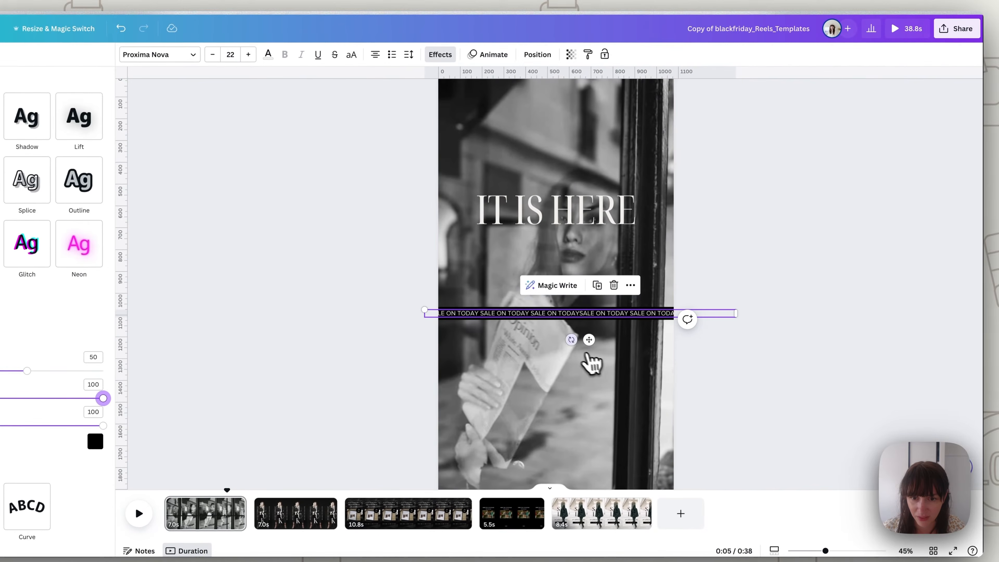
Tilt the sale banner downward to the right, set its text to size 32 and widen it into a single line across the page
{"action": "left_click_drag", "start_coordinate": [570, 339], "coordinate": [578, 297]}
{"action": "left_click", "coordinate": [247, 55]}
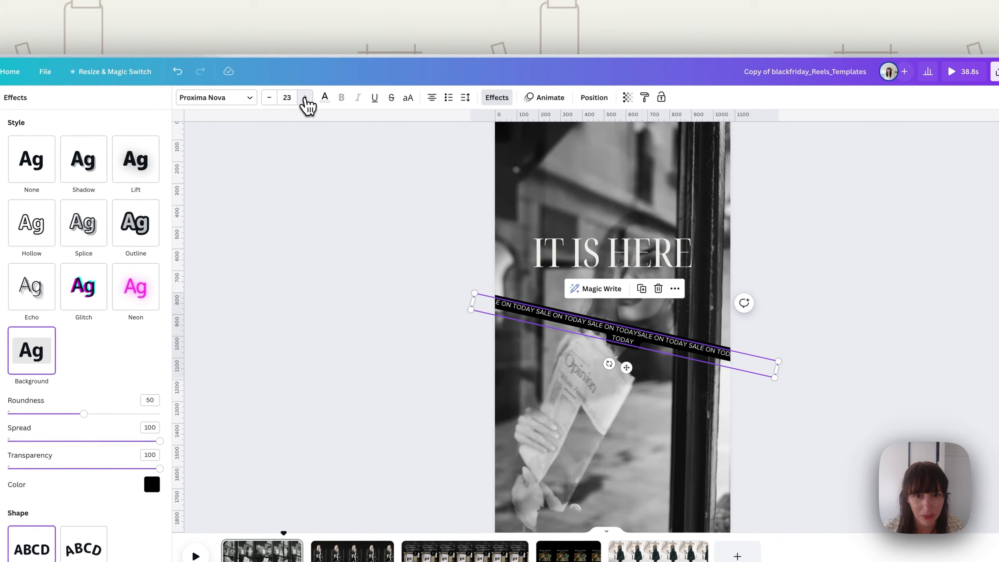
{"action": "left_click", "coordinate": [305, 98]}
{"action": "left_click", "coordinate": [305, 99]}
{"action": "left_click", "coordinate": [305, 98]}
{"action": "left_click", "coordinate": [305, 98]}
{"action": "left_click", "coordinate": [305, 98]}
{"action": "left_click", "coordinate": [305, 99]}
{"action": "left_click", "coordinate": [307, 99]}
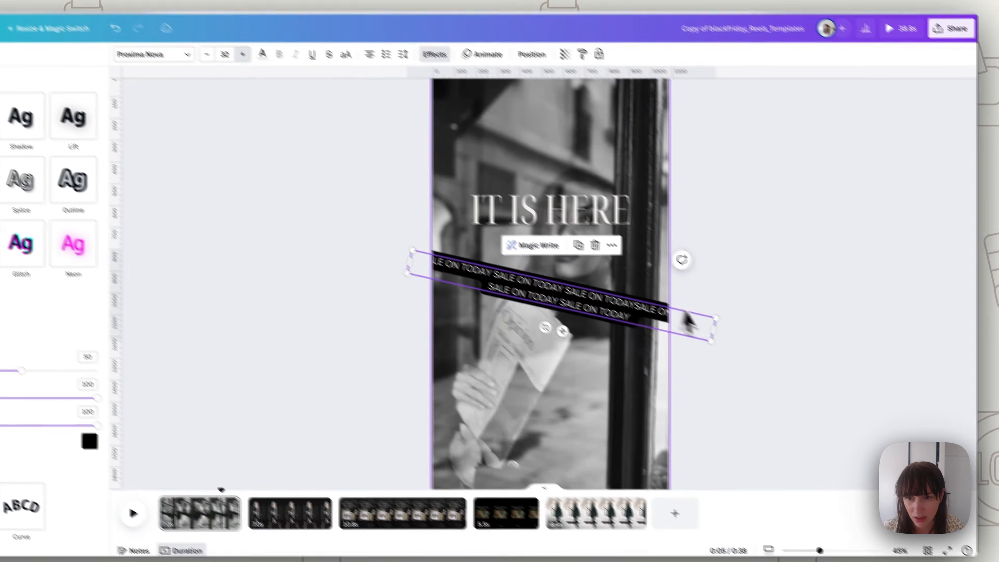
{"action": "left_click_drag", "start_coordinate": [778, 374], "coordinate": [950, 423]}
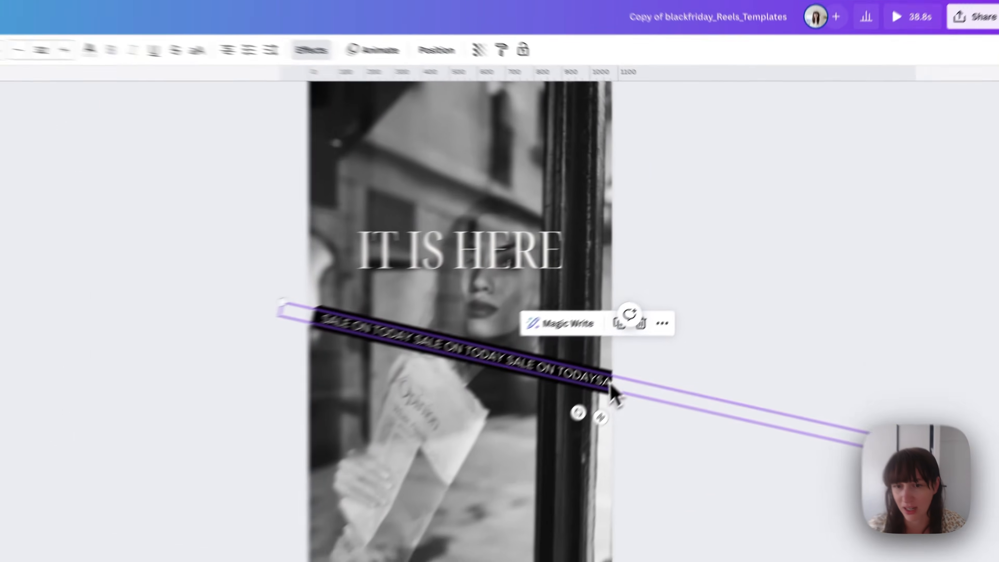
{"action": "left_click_drag", "start_coordinate": [684, 315], "coordinate": [619, 297]}
{"action": "left_click_drag", "start_coordinate": [434, 409], "coordinate": [455, 409]}
Animate the sale banner with Drift, moving right, and raise the intensity to near maximum
{"action": "left_click", "coordinate": [285, 26]}
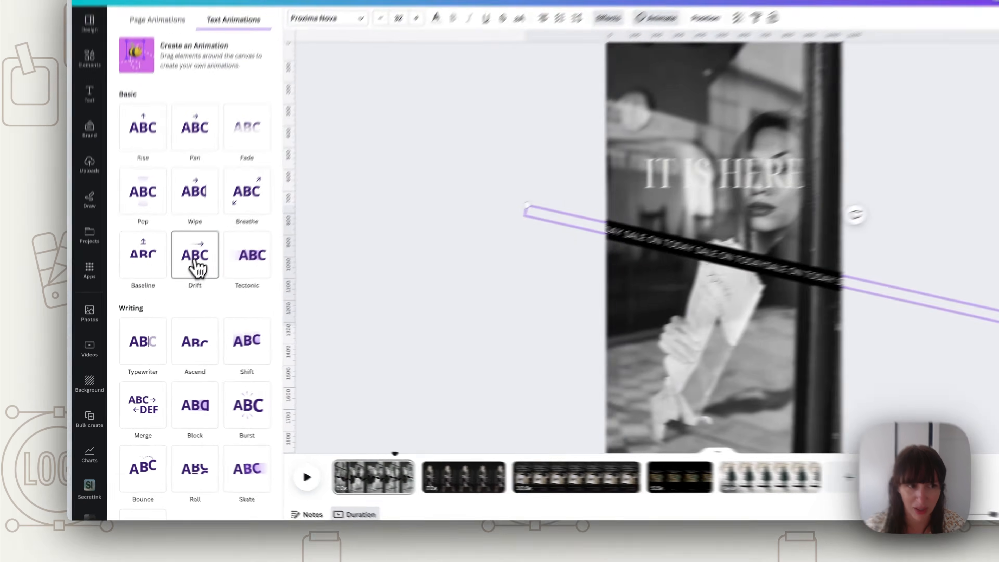
{"action": "left_click", "coordinate": [173, 297]}
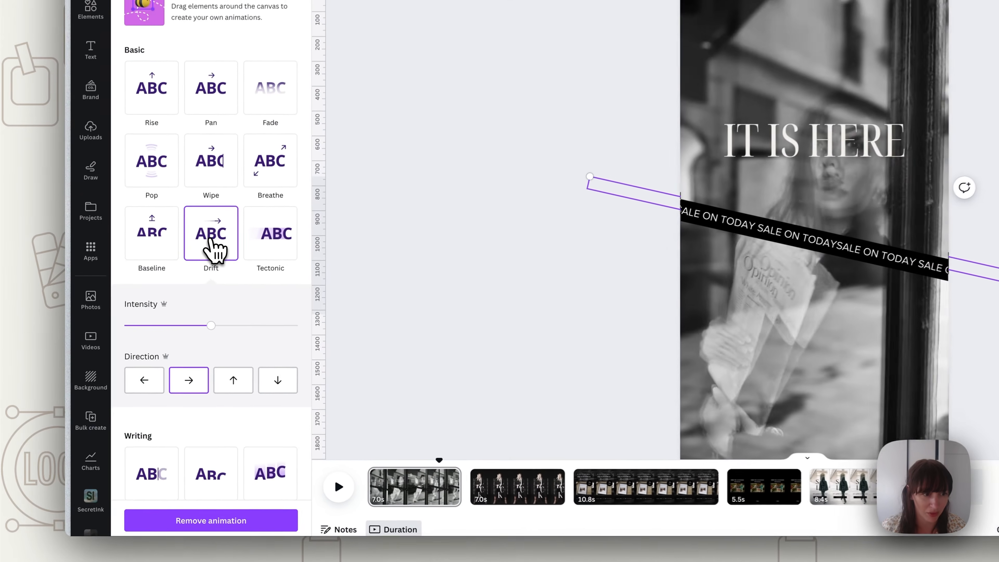
{"action": "left_click_drag", "start_coordinate": [213, 326], "coordinate": [263, 330]}
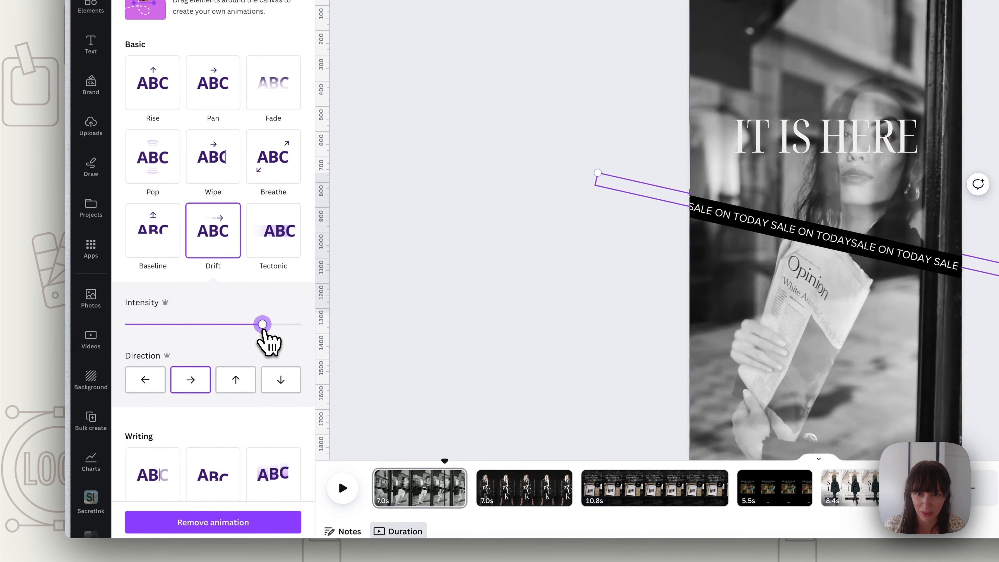
{"action": "left_click_drag", "start_coordinate": [262, 330], "coordinate": [285, 329]}
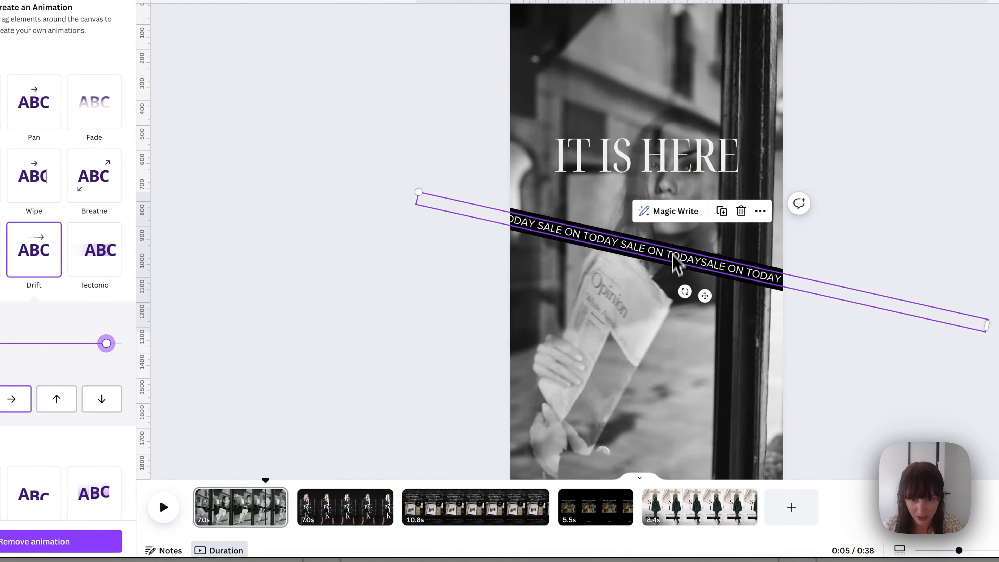
Duplicate the sale banner below the first one and tilt the copy upward to the right
{"action": "left_click_drag", "start_coordinate": [672, 254], "coordinate": [671, 312]}
{"action": "left_click_drag", "start_coordinate": [673, 353], "coordinate": [704, 327]}
{"action": "left_click_drag", "start_coordinate": [623, 345], "coordinate": [626, 325]}
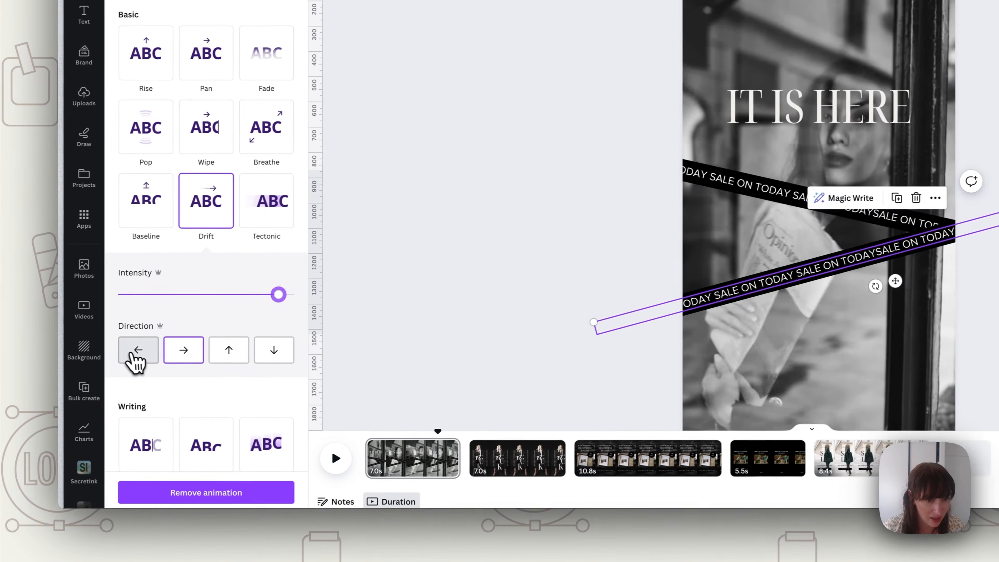
Set the lower banner's Drift direction to left and shift the banner left along the page
{"action": "left_click", "coordinate": [147, 353]}
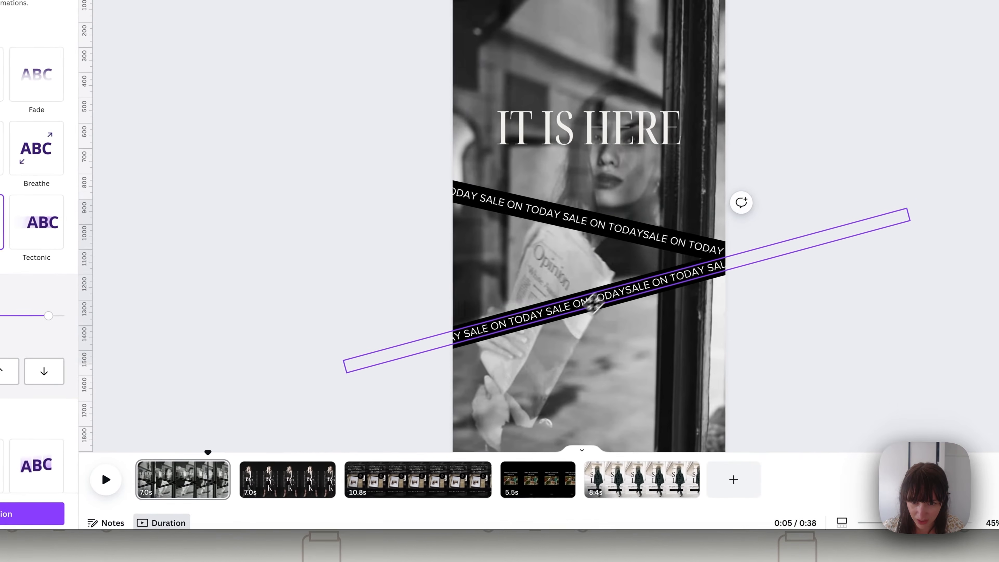
{"action": "left_click_drag", "start_coordinate": [594, 304], "coordinate": [544, 324]}
{"action": "left_click", "coordinate": [417, 274]}
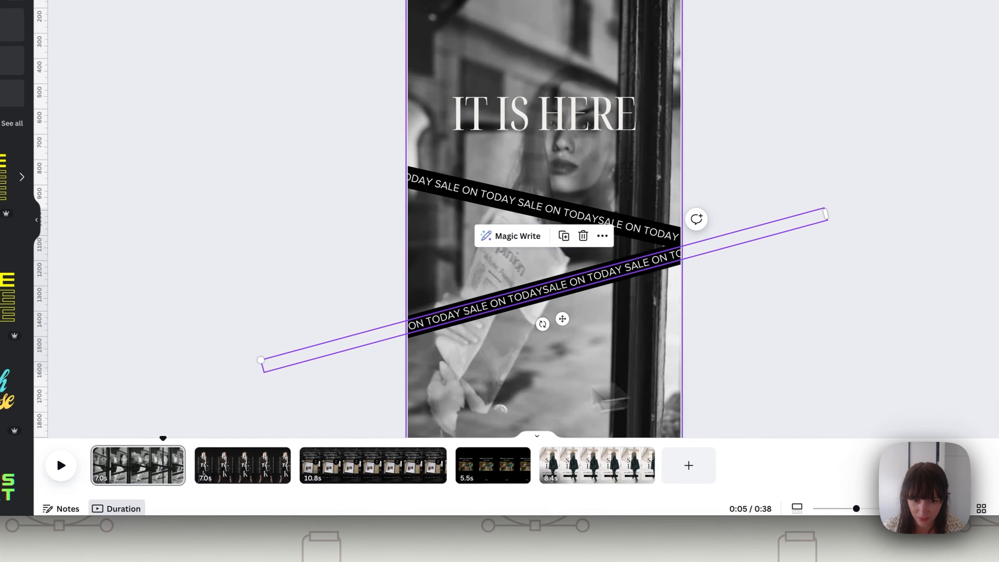
{"action": "left_click", "coordinate": [417, 274]}
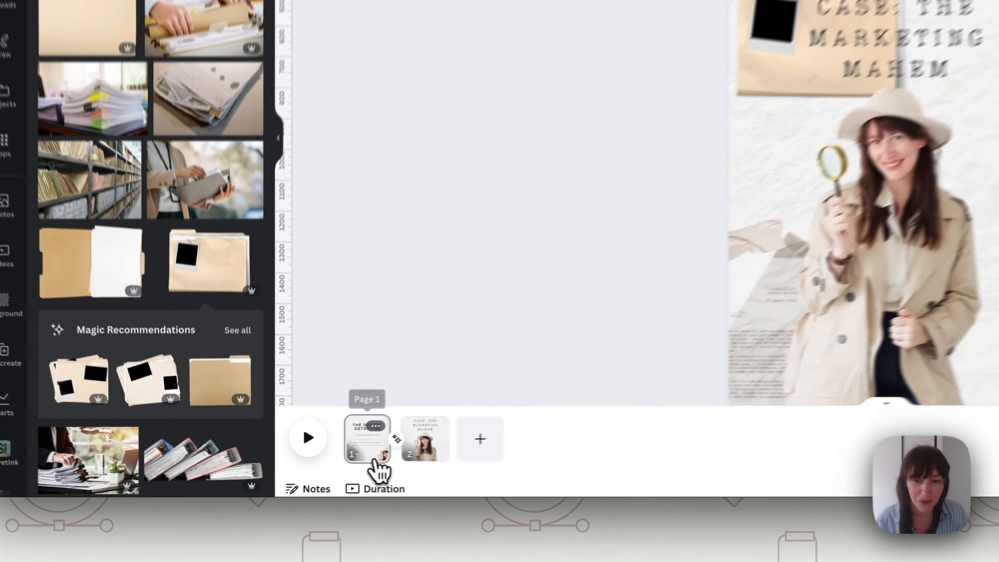
Open page 1 of The Design Detective reel, move the film strip further into its upper corner, and inspect the paper, letter and woman cut-outs
{"action": "left_click", "coordinate": [293, 465]}
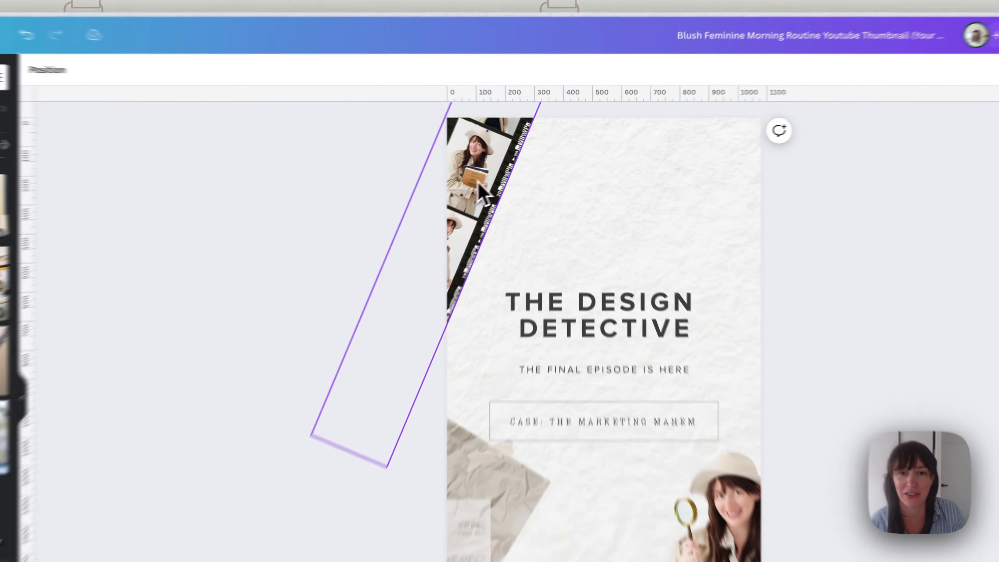
{"action": "left_click_drag", "start_coordinate": [533, 187], "coordinate": [490, 250]}
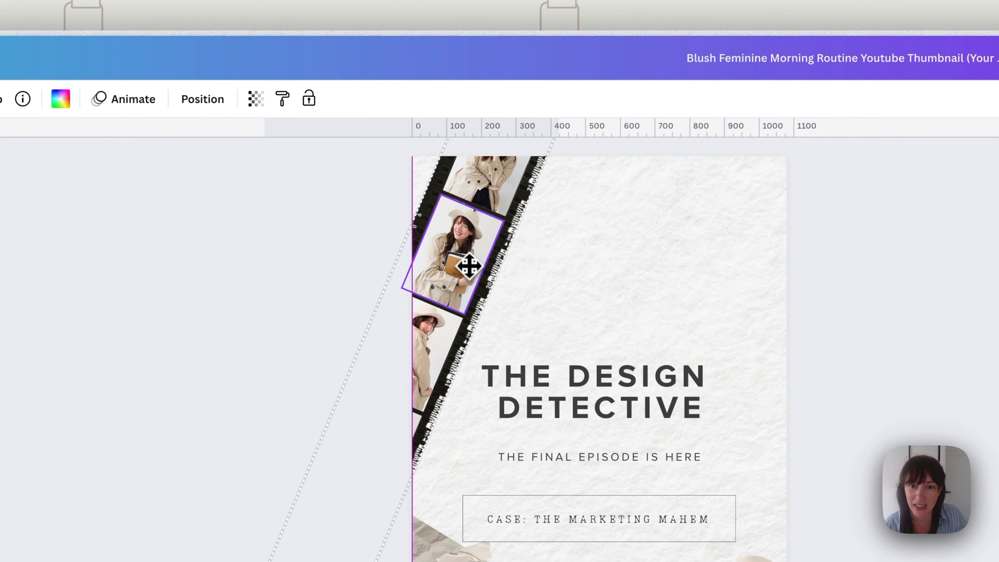
{"action": "left_click", "coordinate": [552, 370]}
{"action": "left_click", "coordinate": [377, 344]}
{"action": "left_click", "coordinate": [299, 391]}
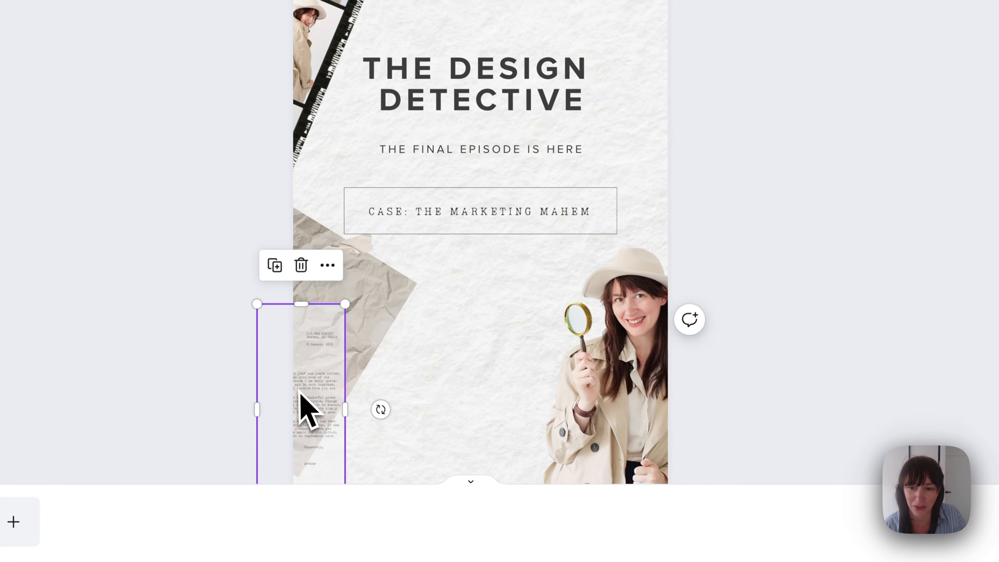
{"action": "left_click", "coordinate": [613, 388]}
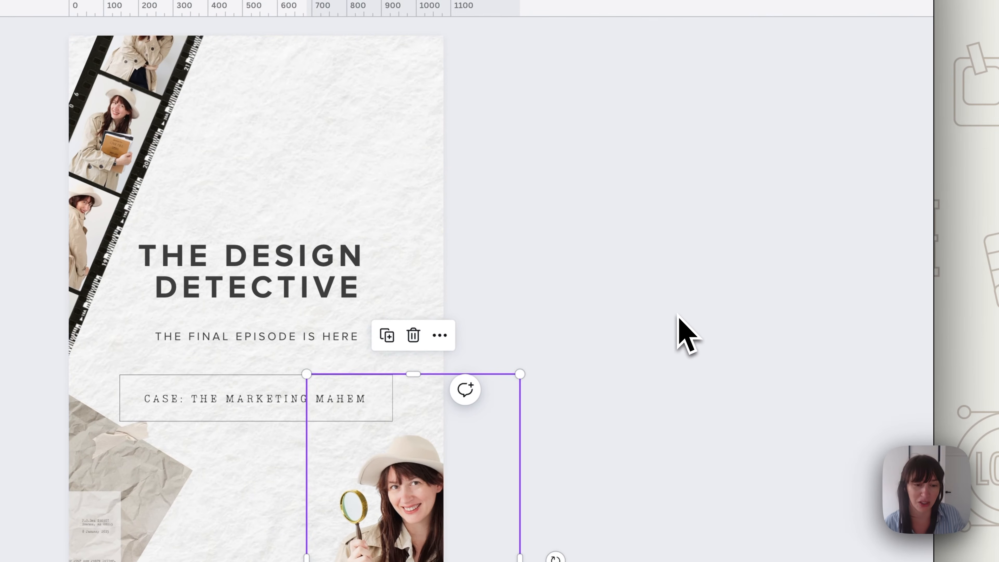
Animate the cut-out of the woman with the magnifying glass using the Scrapbook photo animation
{"action": "left_click", "coordinate": [677, 316]}
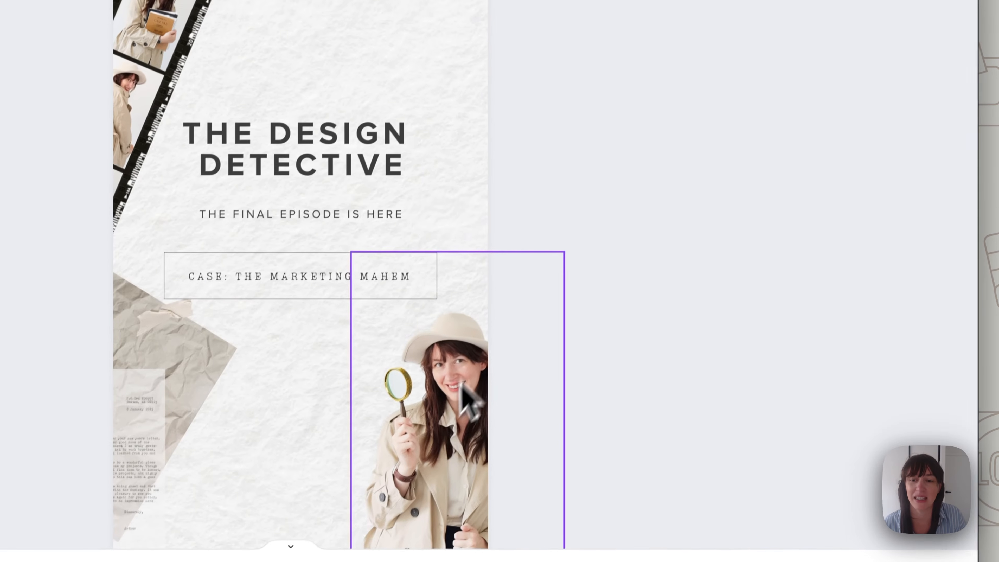
{"action": "left_click", "coordinate": [412, 517]}
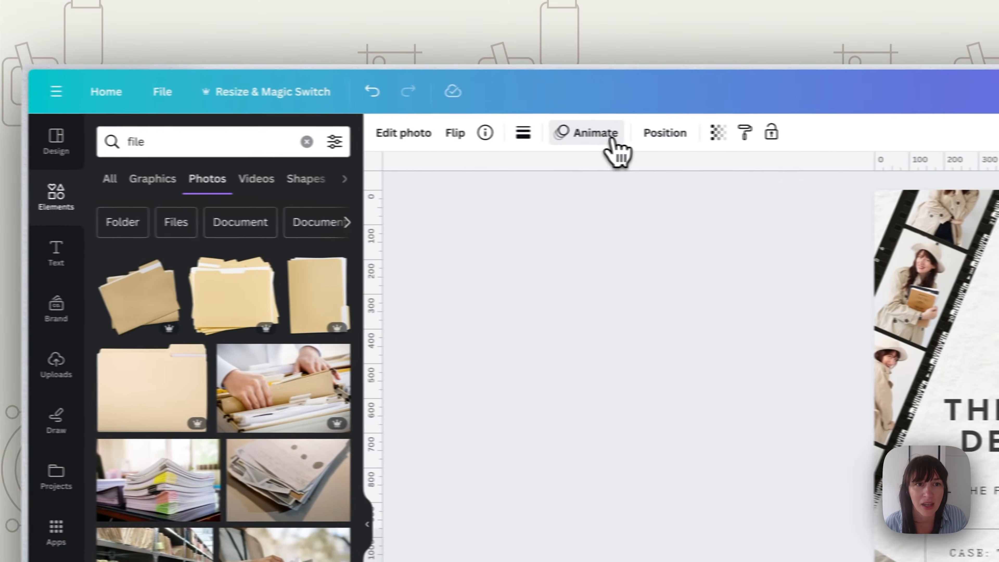
{"action": "left_click", "coordinate": [202, 63]}
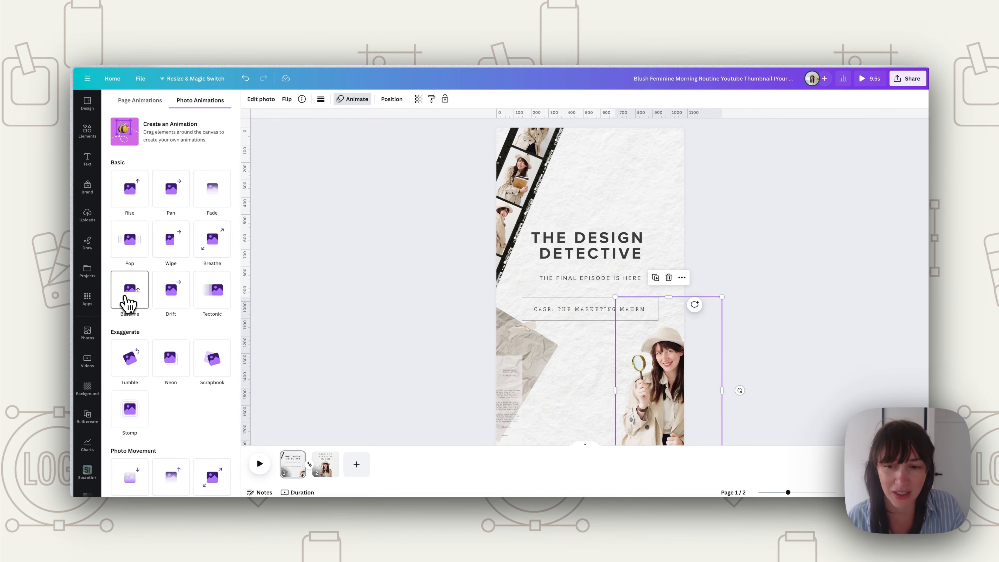
{"action": "scroll", "coordinate": [128, 303], "scroll_direction": "down", "scroll_amount": 2}
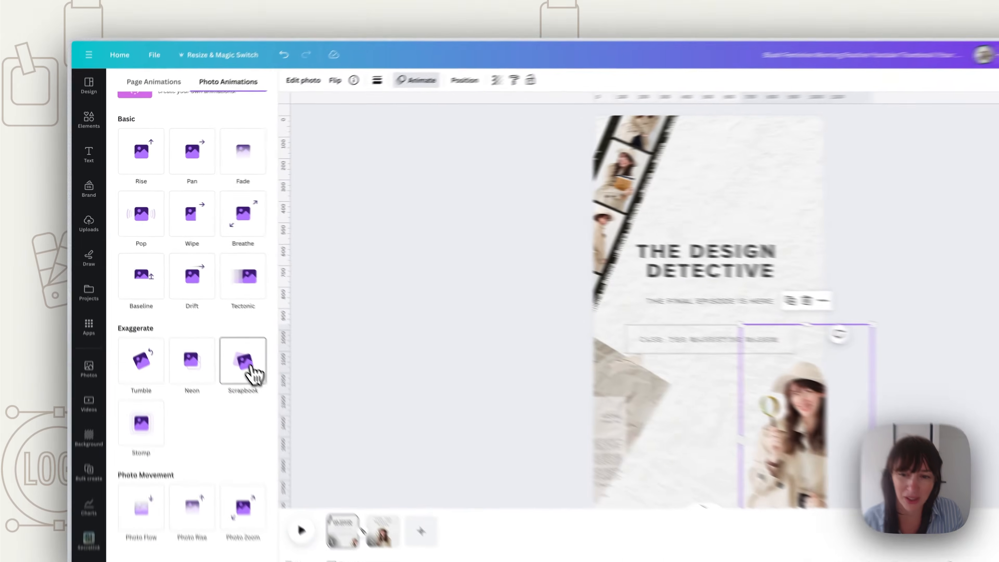
{"action": "left_click", "coordinate": [222, 338]}
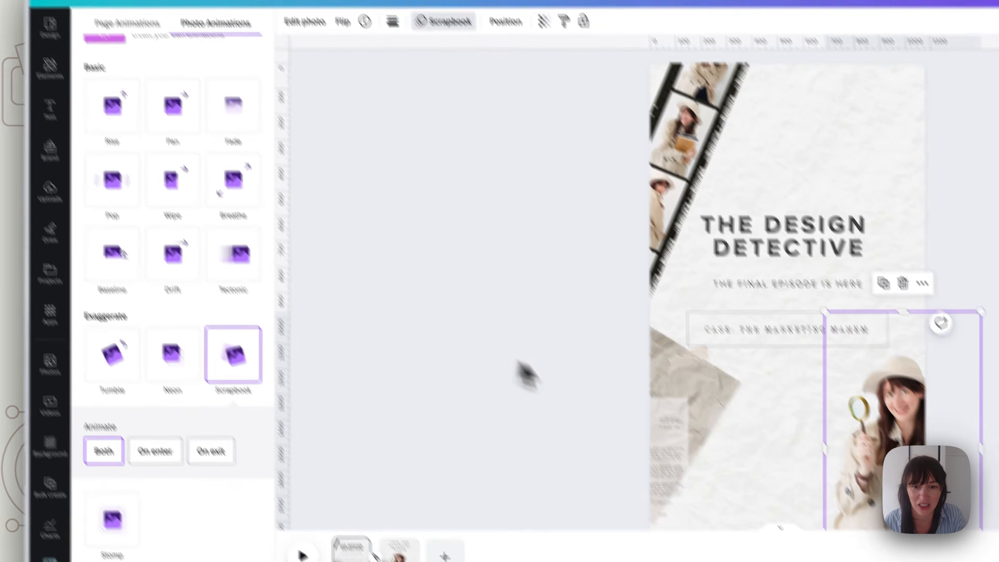
Apply the Scrapbook photo animation to the crumpled paper and the typed letter on page 1
{"action": "left_click", "coordinate": [735, 457]}
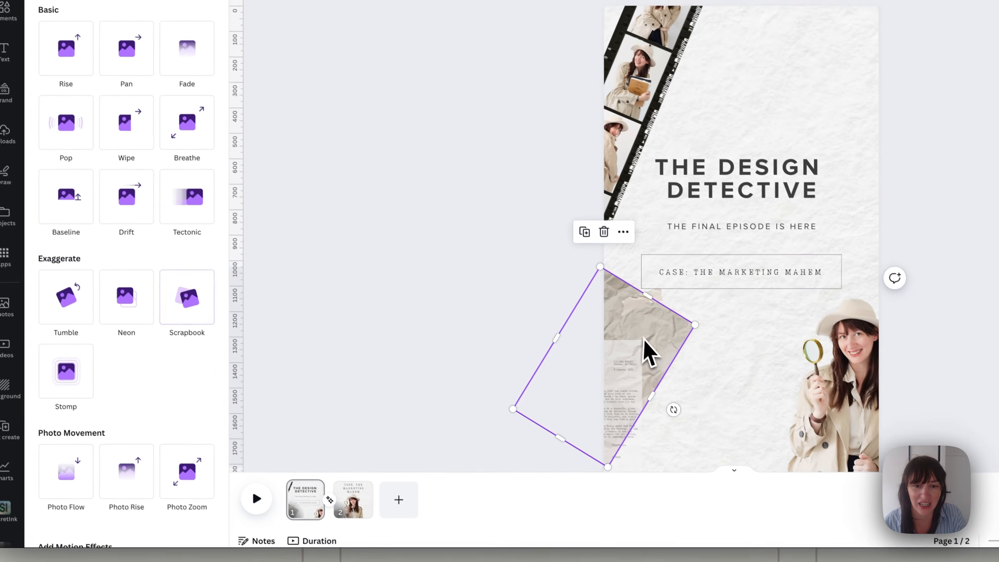
{"action": "left_click", "coordinate": [184, 289]}
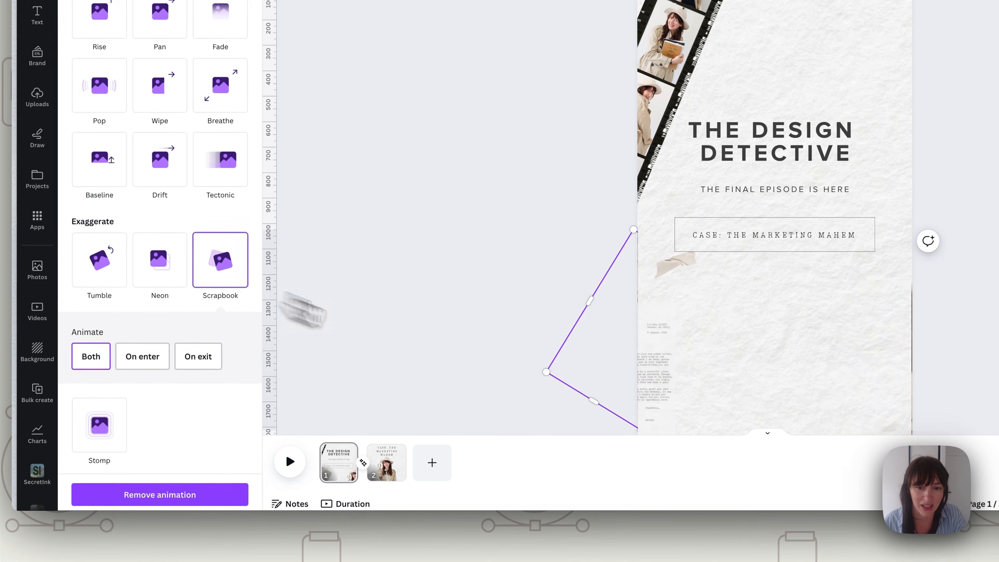
{"action": "left_click", "coordinate": [645, 376]}
{"action": "left_click", "coordinate": [198, 265]}
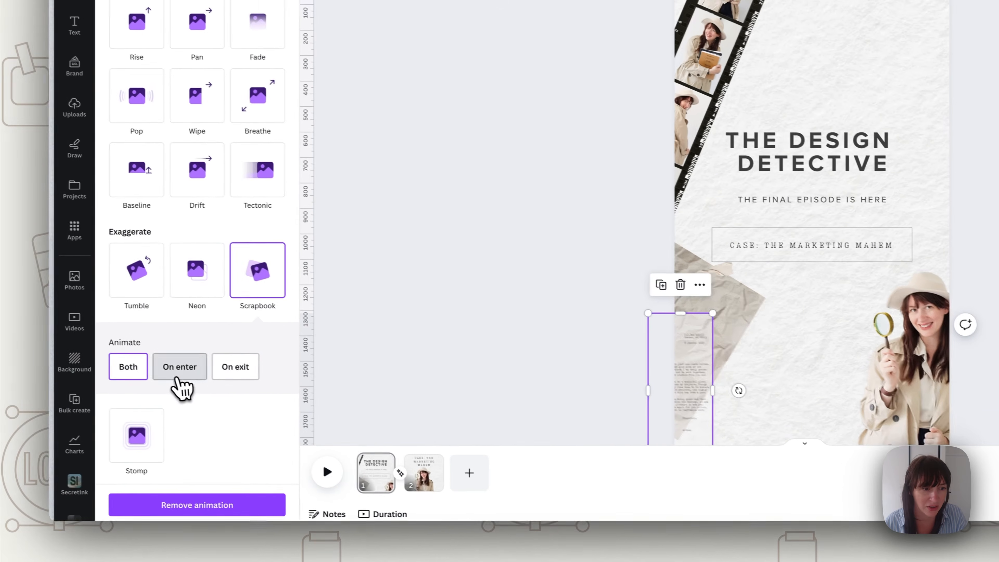
Limit the Scrapbook animation of the letter, the crumpled paper and the woman cut-out to On enter
{"action": "left_click", "coordinate": [121, 345]}
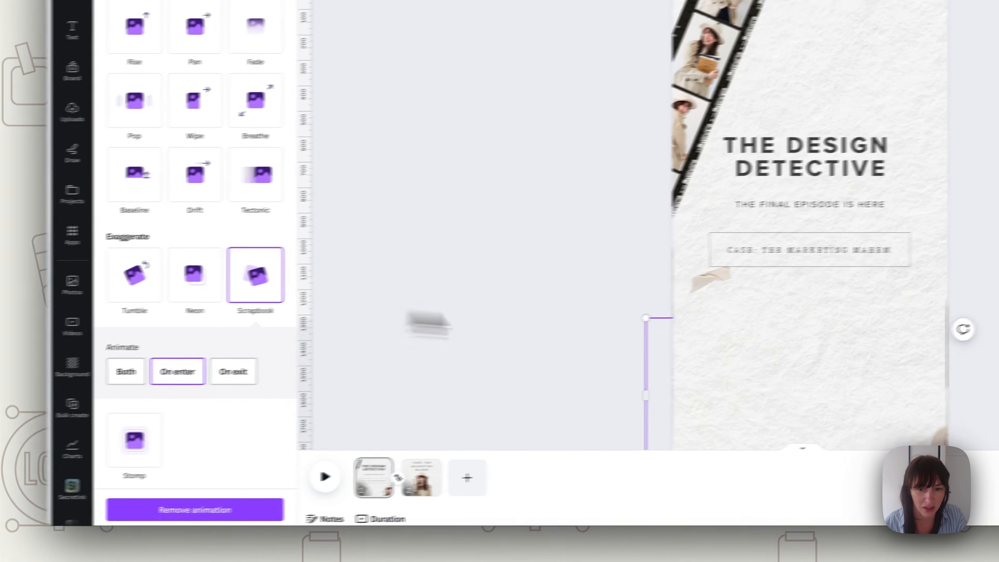
{"action": "left_click", "coordinate": [634, 316]}
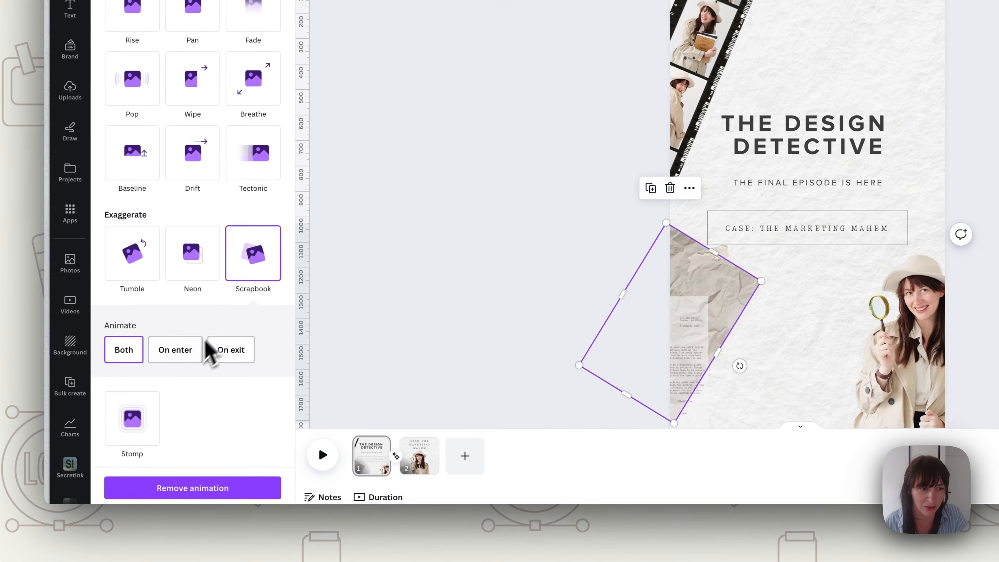
{"action": "left_click", "coordinate": [187, 362]}
{"action": "left_click", "coordinate": [936, 356]}
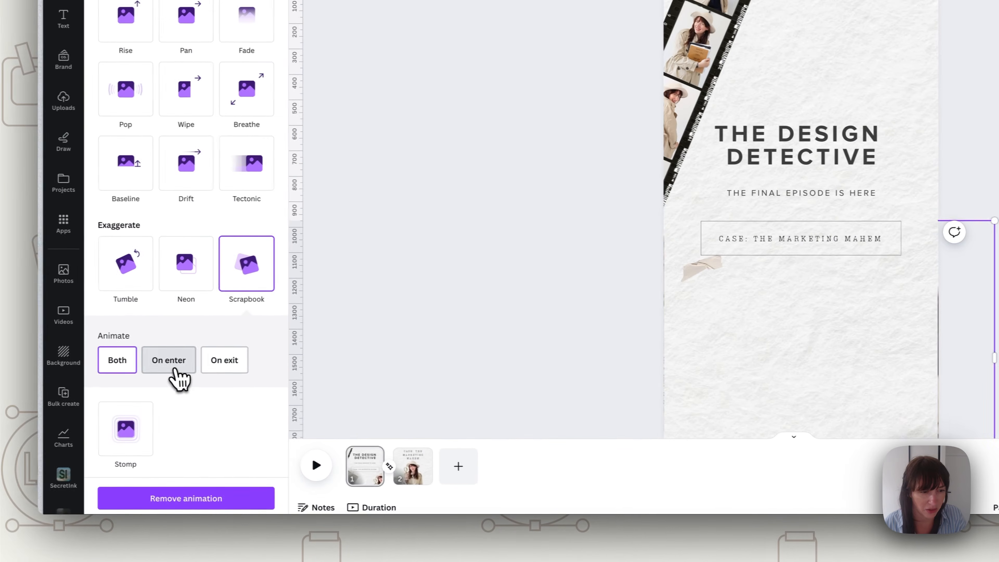
{"action": "left_click", "coordinate": [82, 358]}
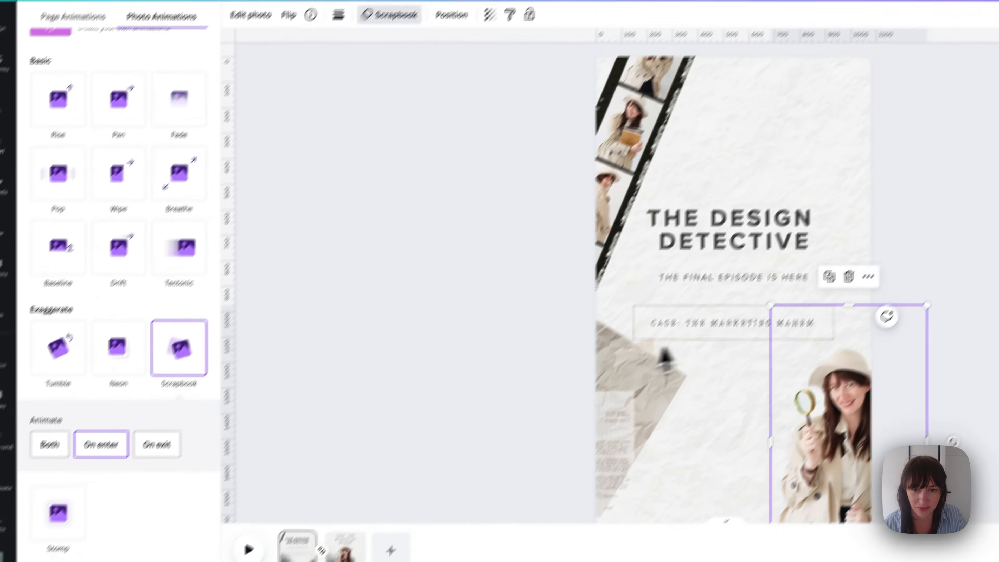
Slide the film strip down along its diagonal and give it a custom animation path back up that diagonal with Steady movement
{"action": "left_click", "coordinate": [582, 264]}
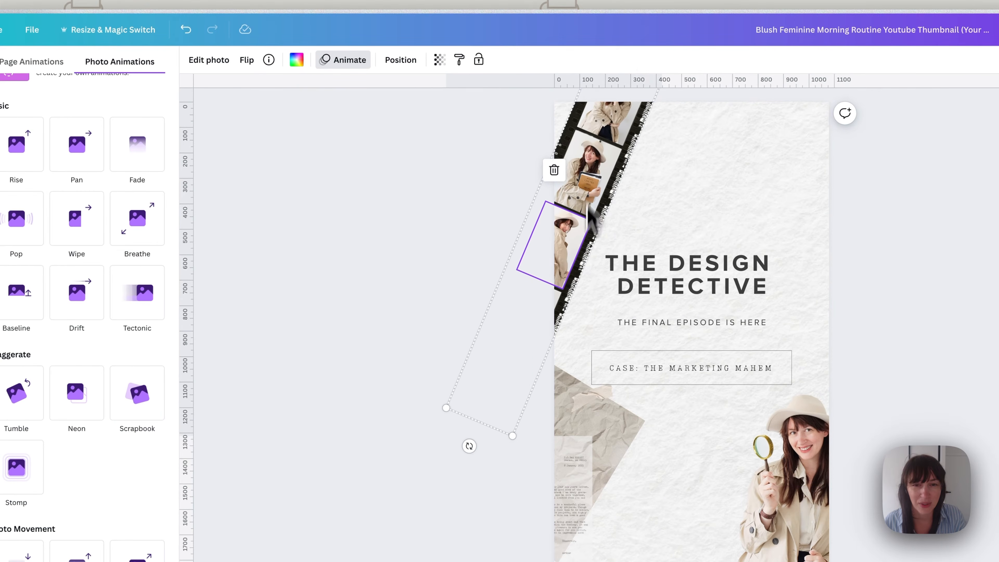
{"action": "left_click_drag", "start_coordinate": [610, 179], "coordinate": [556, 287]}
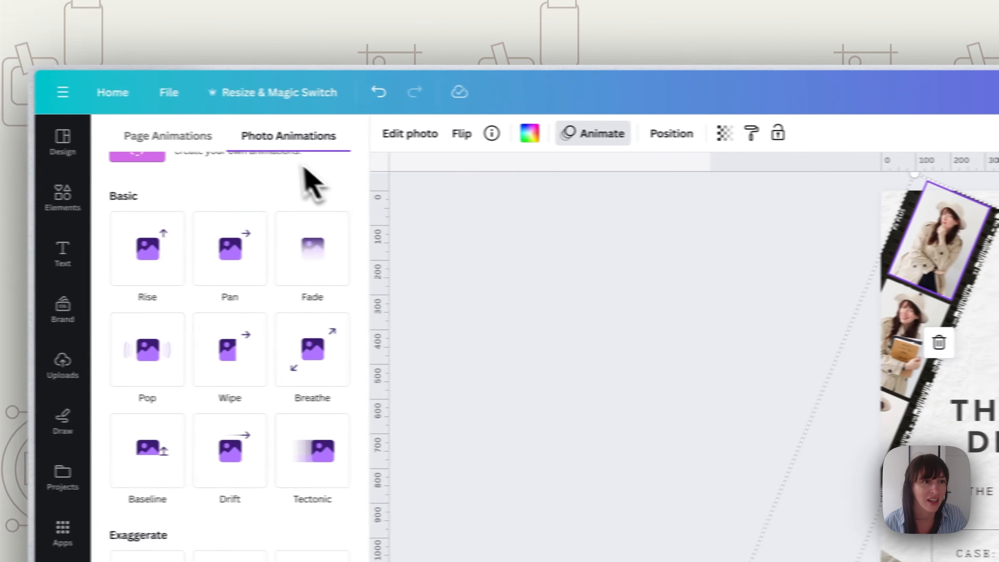
{"action": "scroll", "coordinate": [62, 185], "scroll_direction": "up", "scroll_amount": 2}
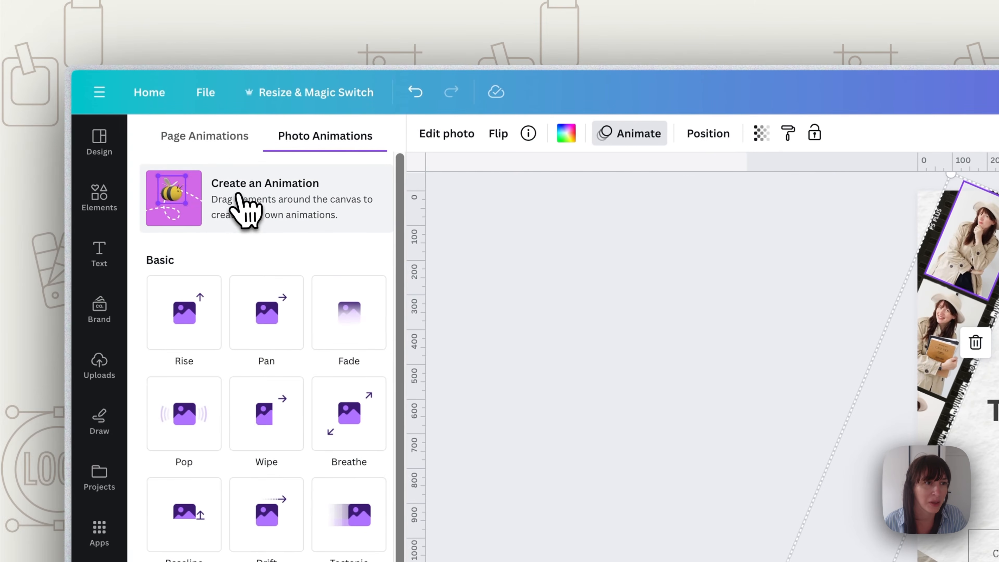
{"action": "left_click", "coordinate": [260, 209]}
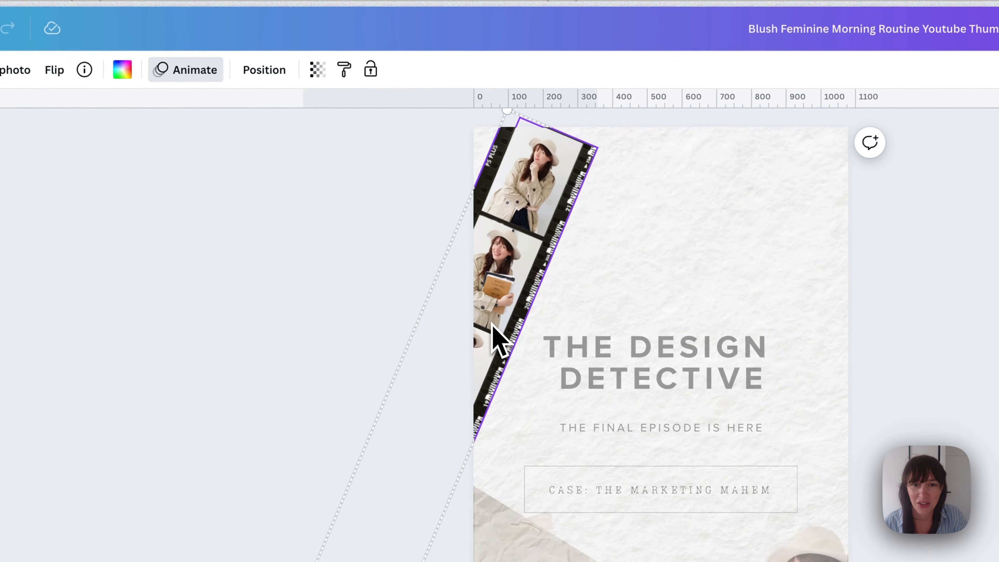
{"action": "left_click_drag", "start_coordinate": [492, 323], "coordinate": [559, 182]}
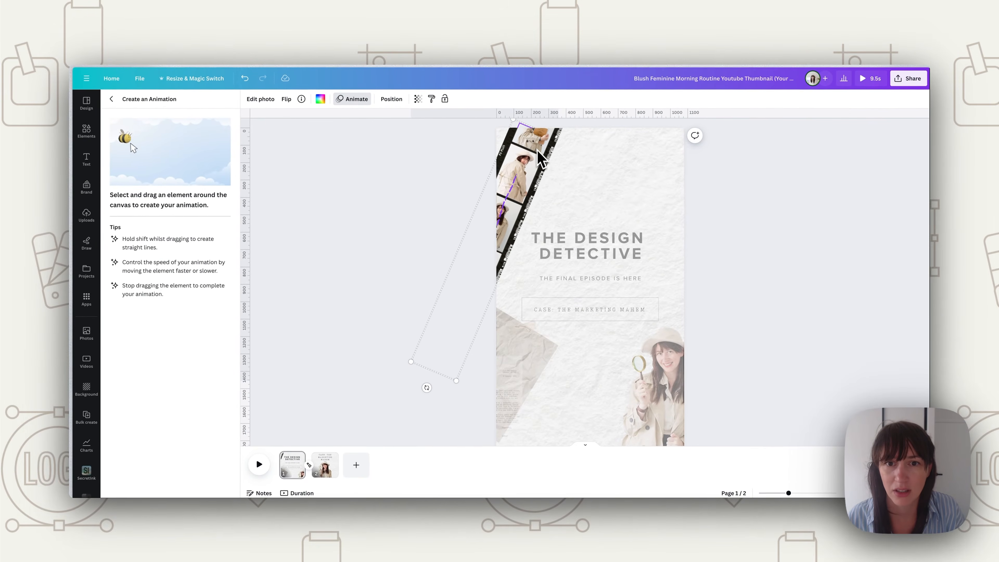
{"action": "left_click_drag", "start_coordinate": [537, 149], "coordinate": [551, 138]}
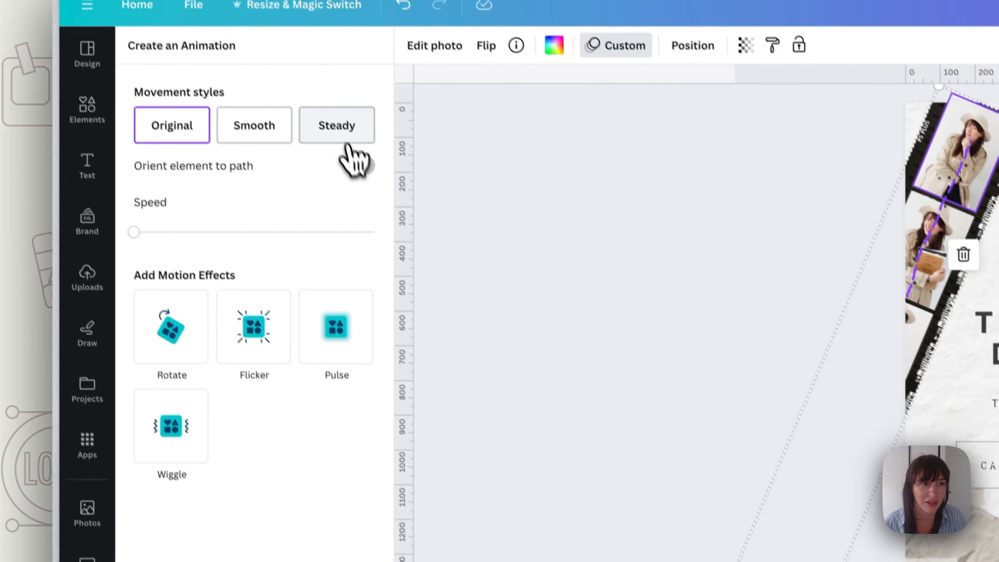
{"action": "left_click", "coordinate": [340, 136]}
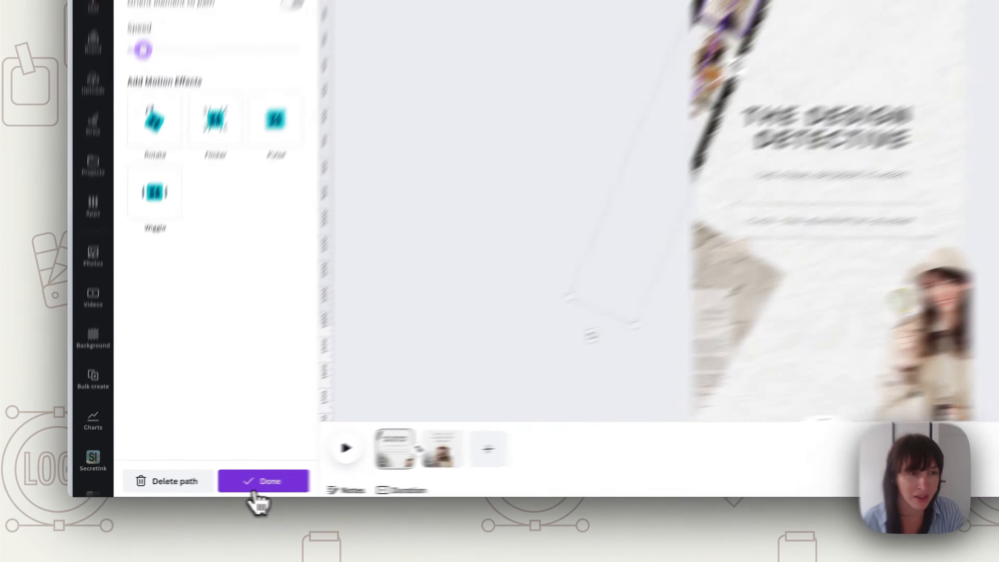
{"action": "left_click", "coordinate": [192, 487]}
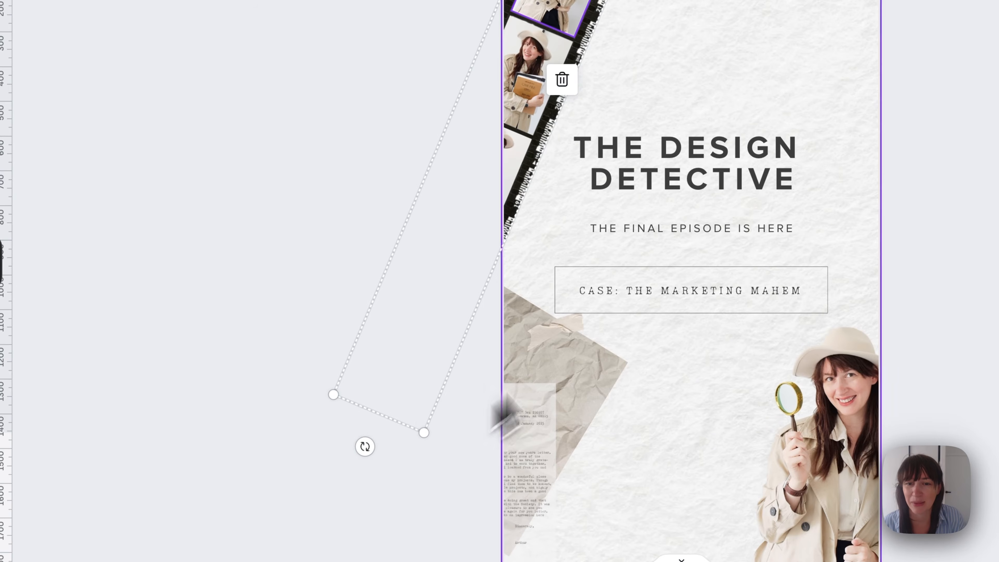
Animate the title "THE DESIGN DETECTIVE" with the Ascend writing animation
{"action": "left_click", "coordinate": [690, 177]}
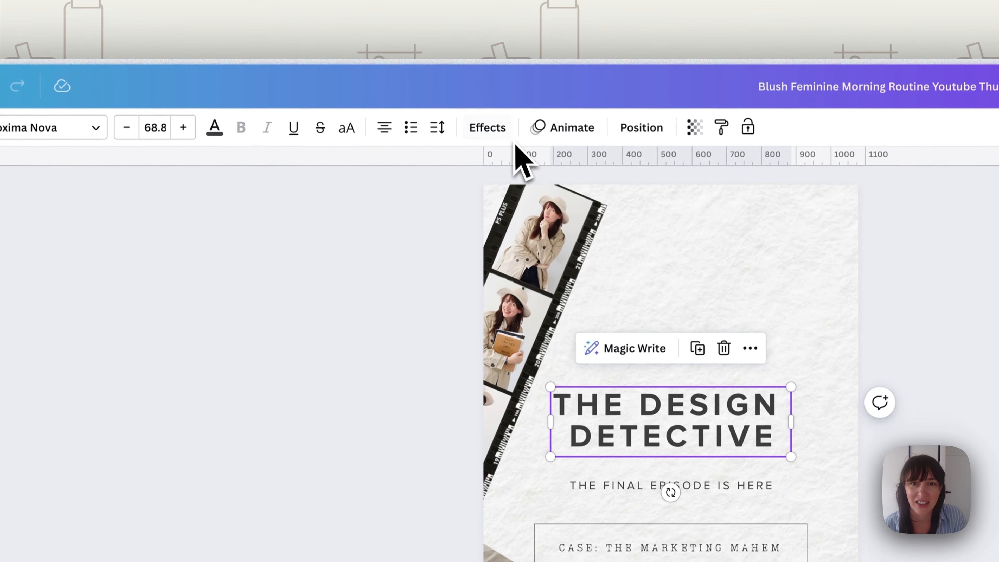
{"action": "left_click", "coordinate": [564, 132]}
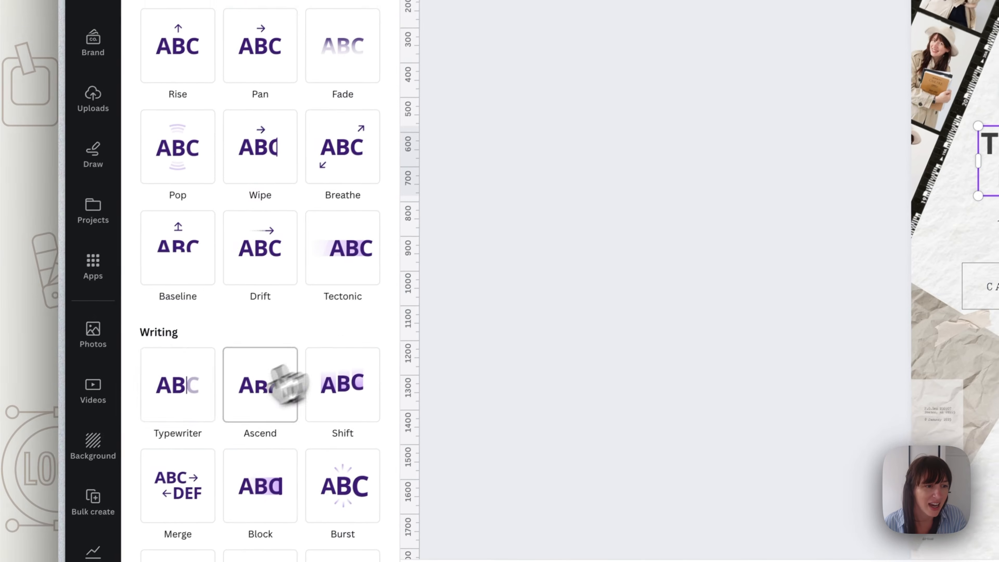
{"action": "scroll", "coordinate": [169, 315], "scroll_direction": "down", "scroll_amount": 5}
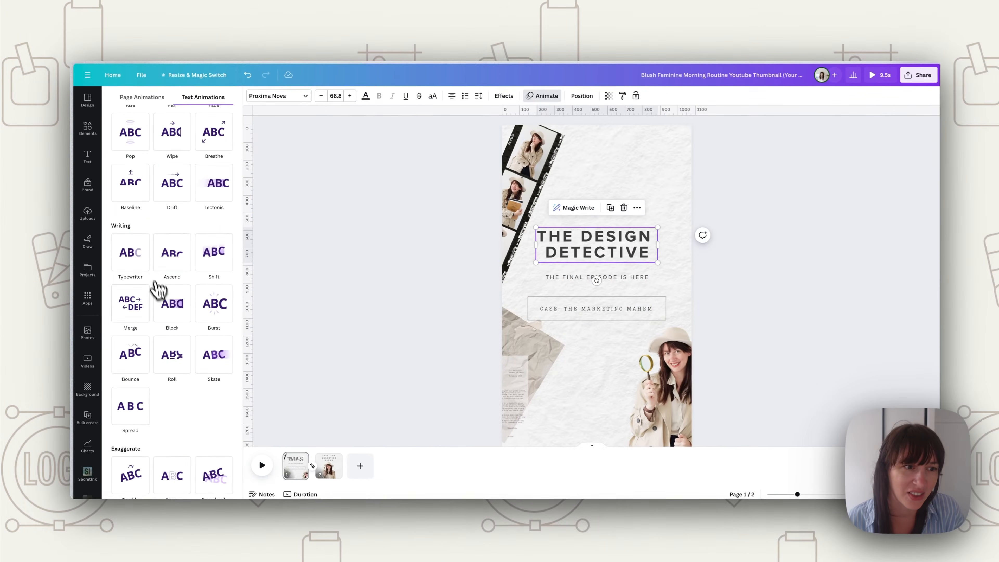
{"action": "left_click", "coordinate": [195, 177]}
{"action": "left_click", "coordinate": [174, 258]}
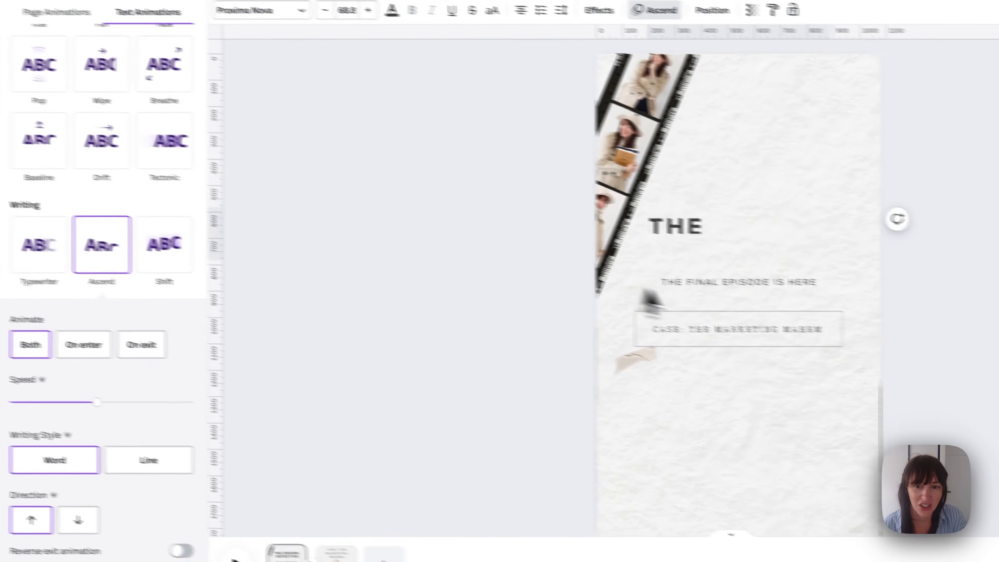
Animate the subtitle "THE FINAL EPISODE IS HERE" with Merge and limit the title's Ascend animation to On enter
{"action": "left_click", "coordinate": [596, 279]}
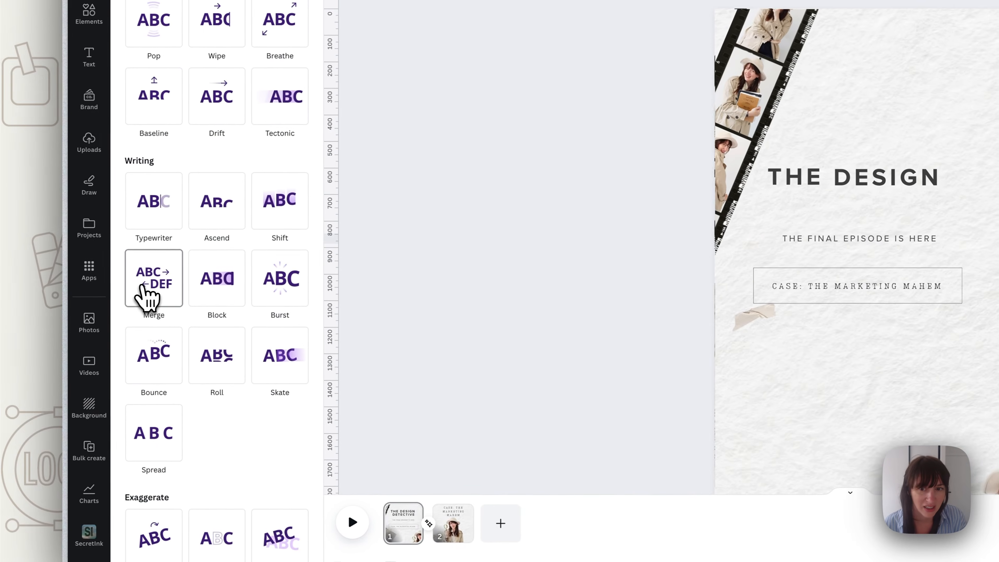
{"action": "left_click", "coordinate": [145, 297]}
{"action": "left_click", "coordinate": [715, 210]}
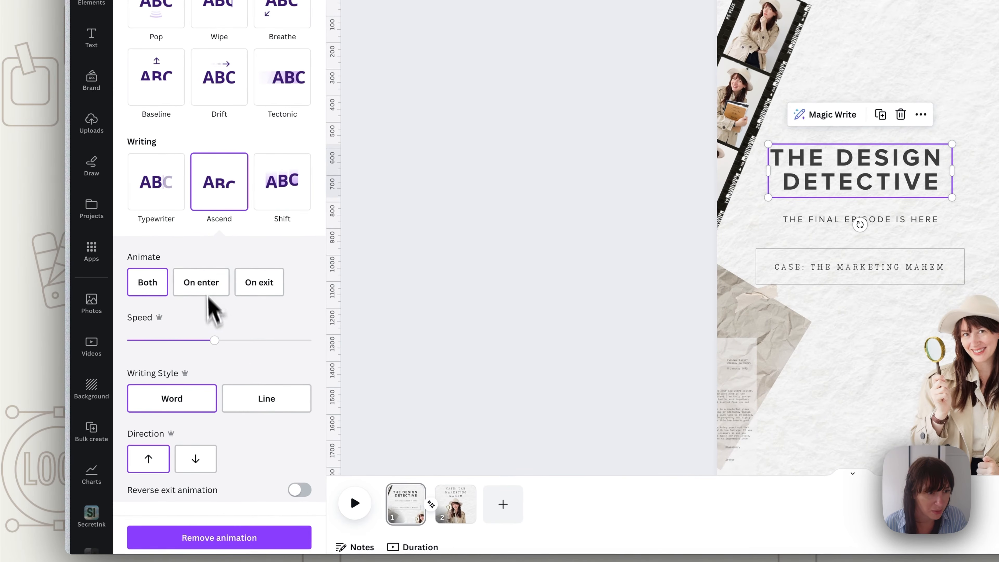
{"action": "left_click", "coordinate": [196, 283]}
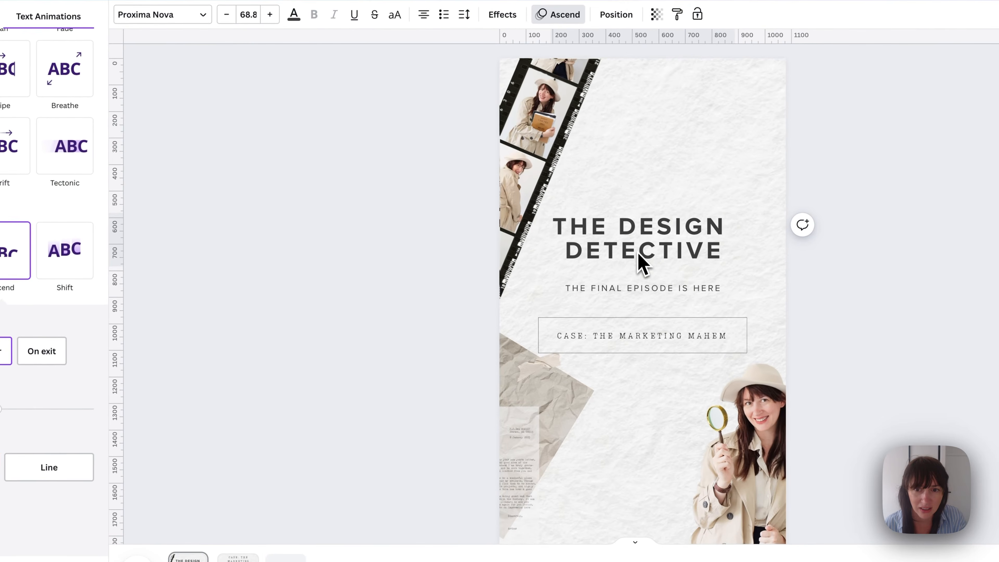
Animate the boxed text "CASE: THE MARKETING MAHEM" with the Typewriter writing animation
{"action": "left_click", "coordinate": [743, 312]}
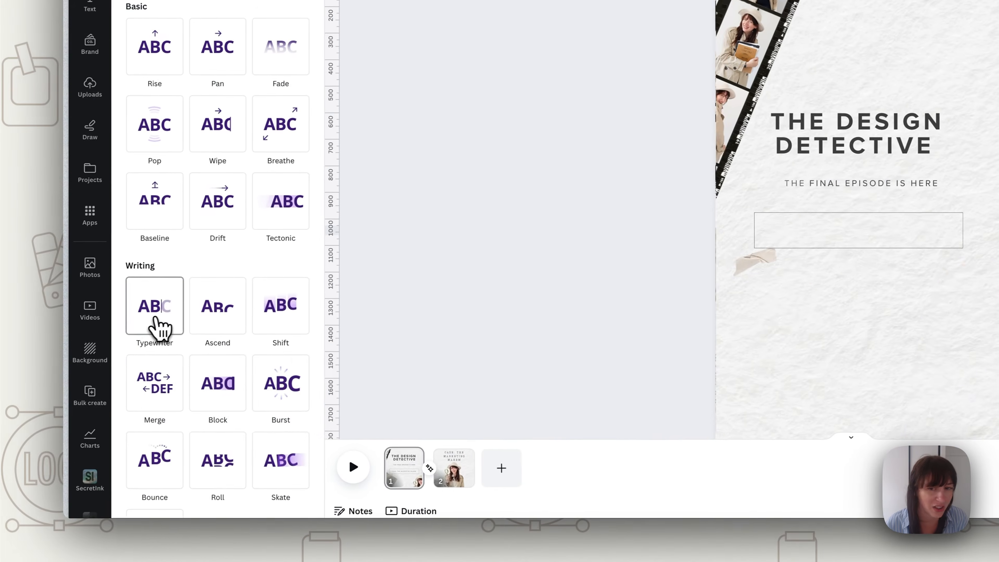
{"action": "left_click", "coordinate": [156, 323]}
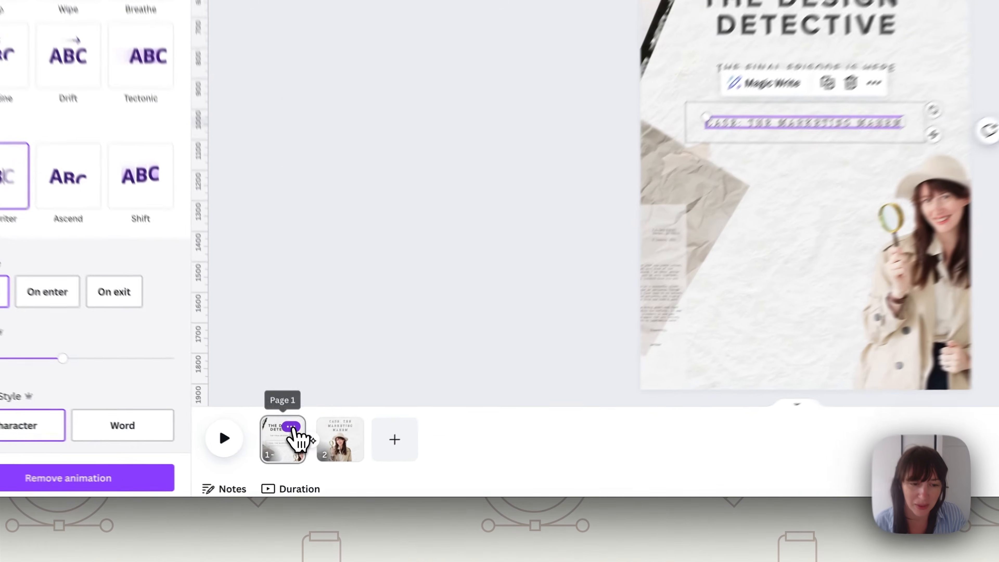
Duplicate page 1, check the woman collage on the last page, and open the duplicate for editing
{"action": "left_click", "coordinate": [298, 457]}
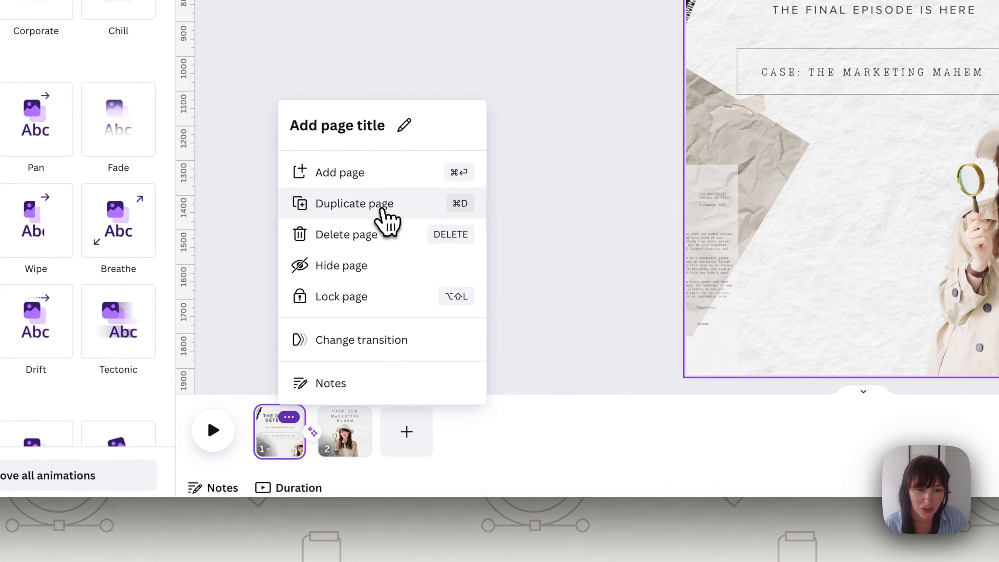
{"action": "left_click", "coordinate": [346, 358]}
{"action": "left_click", "coordinate": [421, 440]}
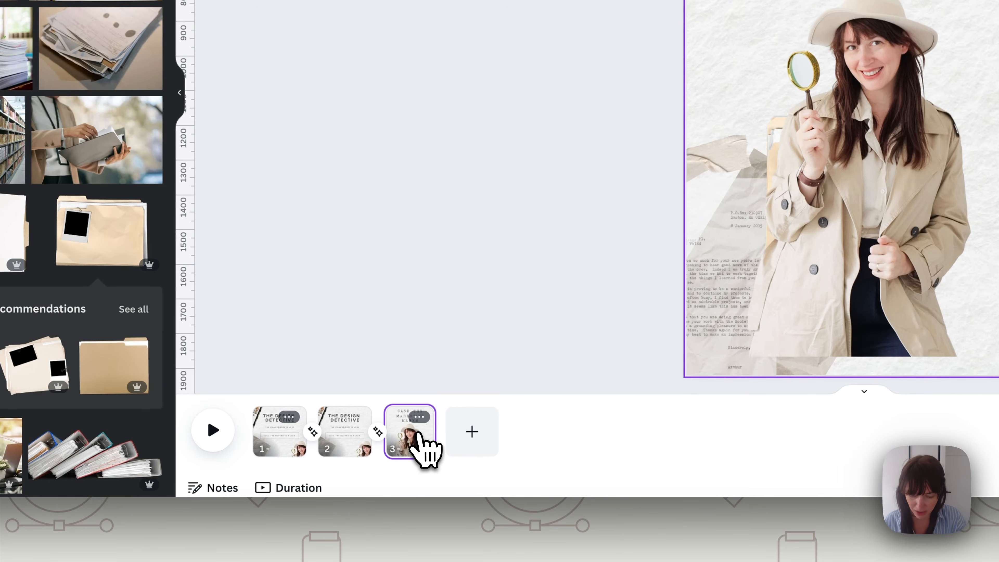
{"action": "left_click", "coordinate": [359, 443]}
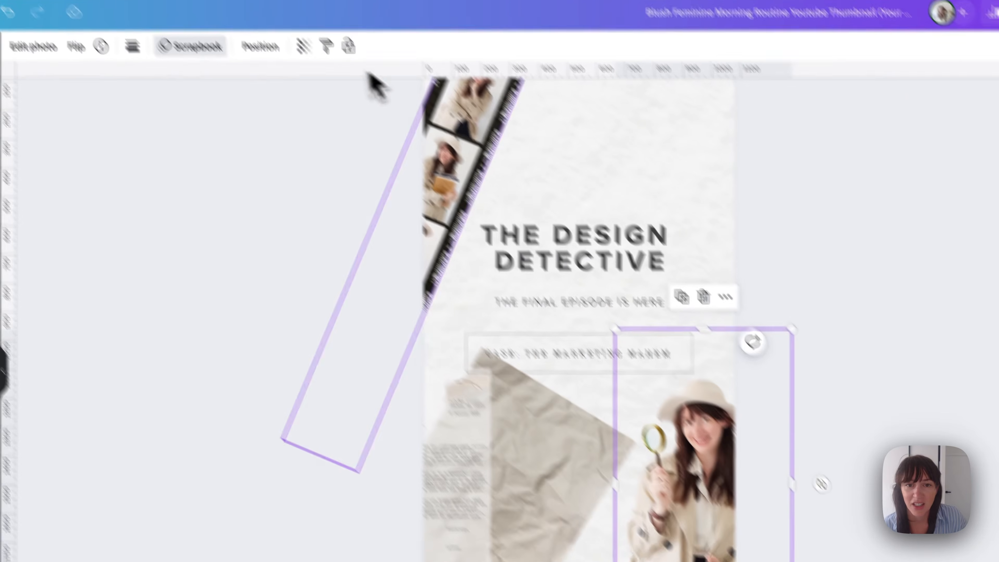
Delete the film strip from the duplicated page
{"action": "left_click", "coordinate": [511, 153]}
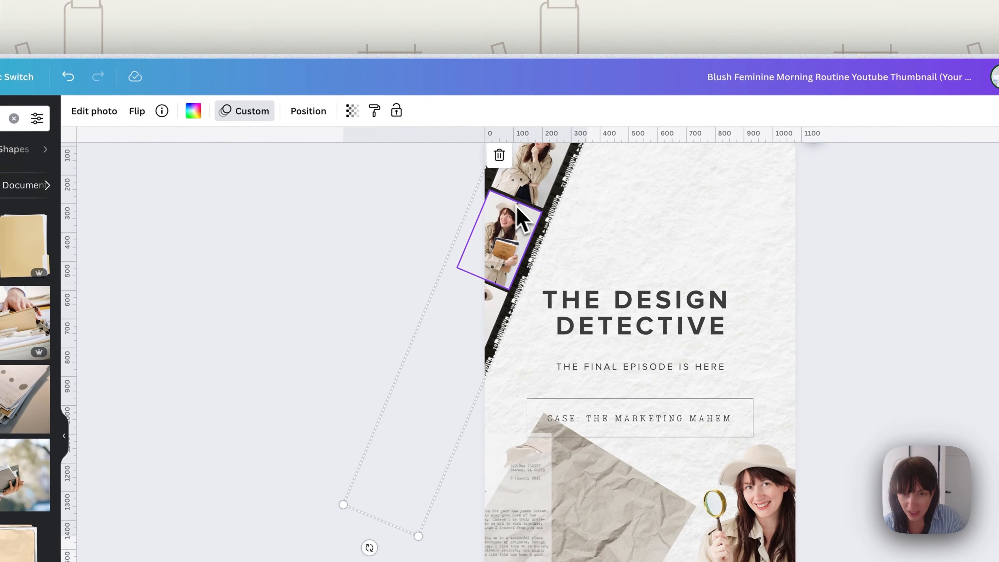
{"action": "left_click", "coordinate": [550, 218]}
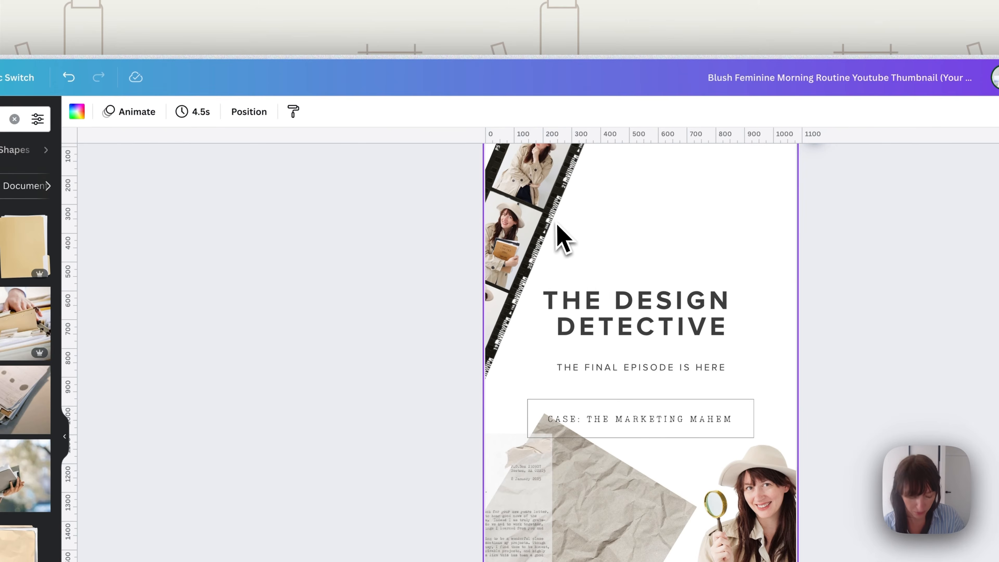
{"action": "left_click", "coordinate": [557, 227]}
{"action": "key", "text": "Delete"}
Move the title "THE DESIGN DETECTIVE" higher on the duplicated page and delete the subtitle below it
{"action": "left_click_drag", "start_coordinate": [650, 326], "coordinate": [650, 261]}
{"action": "left_click", "coordinate": [641, 369]}
{"action": "key", "text": "Delete"}
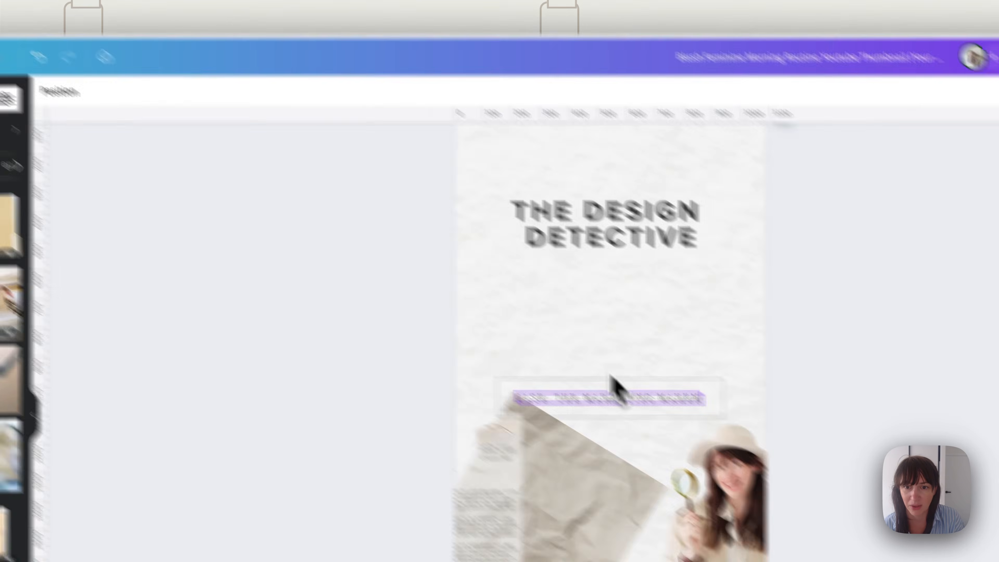
Move the text "CASE: THE MARKETING MAHEM" up beneath the title and resize it so it wraps onto three lines
{"action": "left_click_drag", "start_coordinate": [617, 393], "coordinate": [604, 305]}
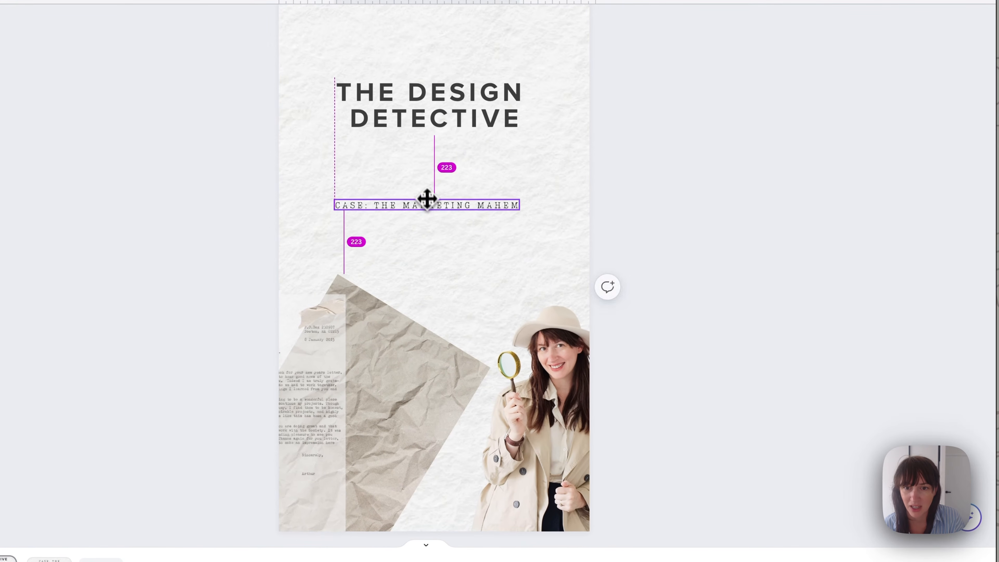
{"action": "left_click_drag", "start_coordinate": [426, 199], "coordinate": [429, 195]}
{"action": "left_click_drag", "start_coordinate": [495, 184], "coordinate": [462, 201]}
Move the woman with the magnifying glass to the middle of the page and enlarge her until her hat reaches the case text
{"action": "left_click_drag", "start_coordinate": [540, 388], "coordinate": [403, 388]}
{"action": "left_click", "coordinate": [517, 255]}
{"action": "left_click", "coordinate": [509, 262]}
{"action": "left_click_drag", "start_coordinate": [508, 261], "coordinate": [584, 152]}
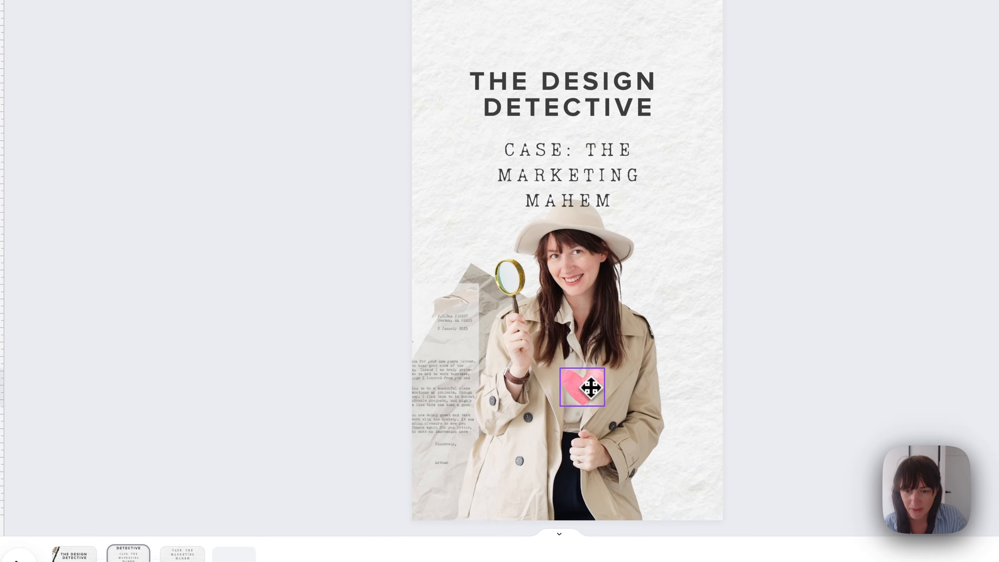
Position the pink heart on the woman's chest and send it backward so it sits behind her
{"action": "left_click_drag", "start_coordinate": [591, 388], "coordinate": [582, 388]}
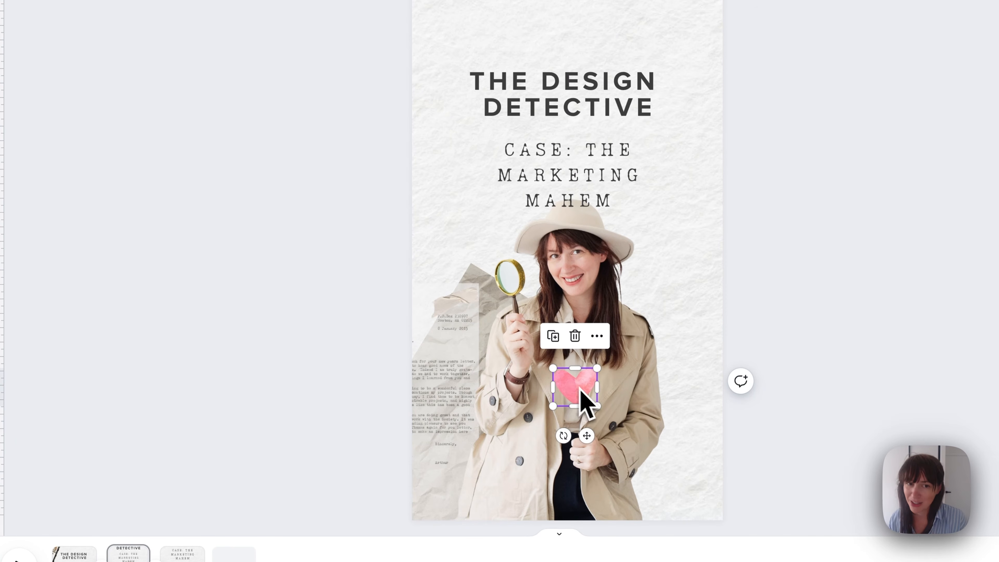
{"action": "right_click", "coordinate": [563, 386]}
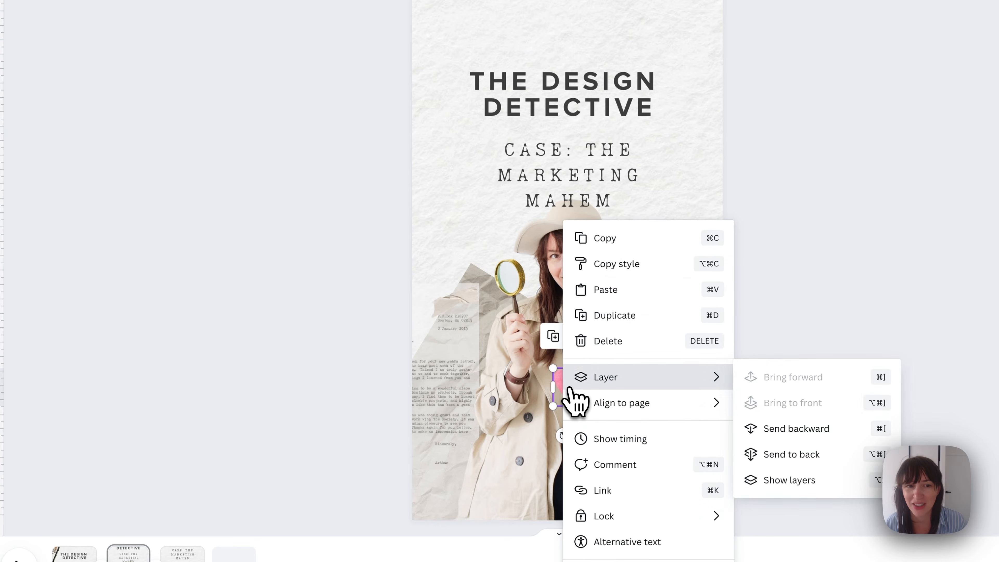
{"action": "mouse_move", "coordinate": [610, 393]}
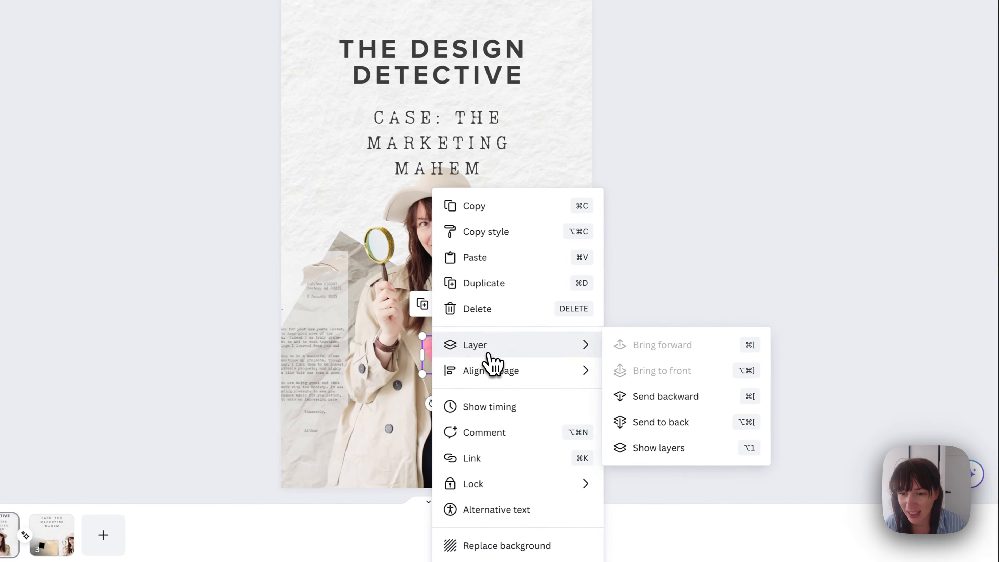
{"action": "left_click", "coordinate": [814, 431]}
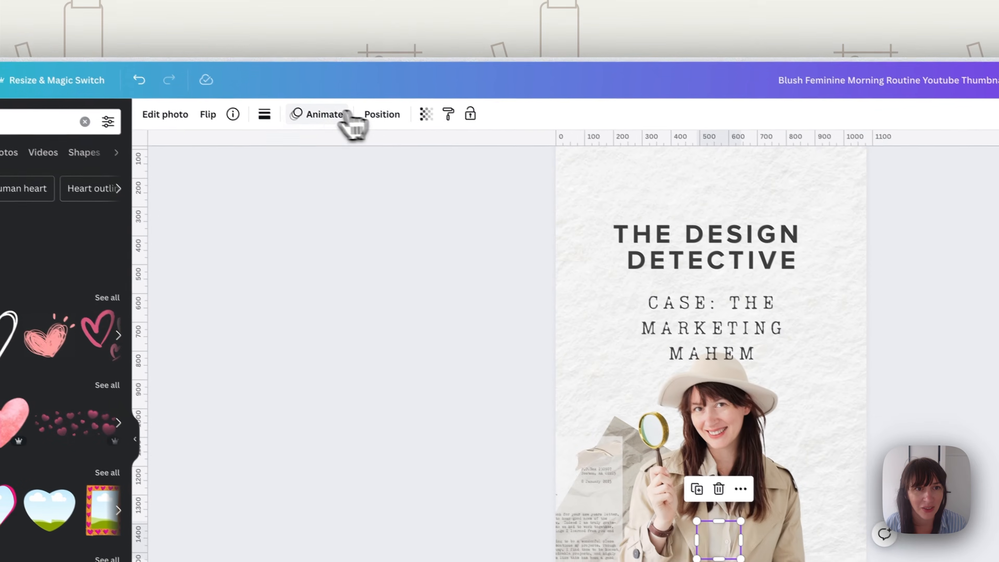
Create a custom animation for the heart, drawing a path from the woman's chest that loops around the magnifying glass
{"action": "left_click", "coordinate": [342, 115]}
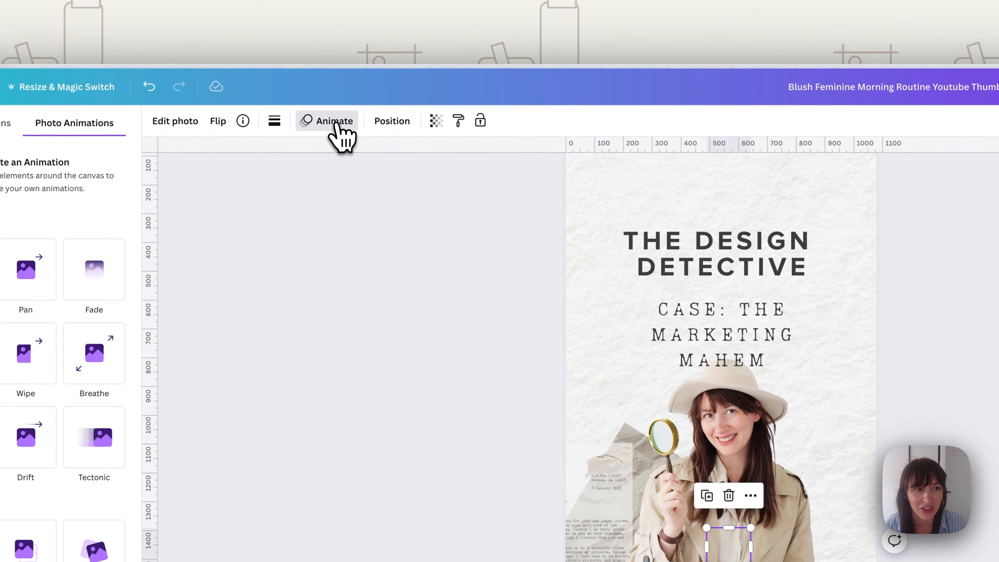
{"action": "left_click", "coordinate": [208, 179]}
{"action": "mouse_move", "coordinate": [657, 423]}
{"action": "left_mouse_down"}
{"action": "mouse_move", "coordinate": [647, 430]}
{"action": "mouse_move", "coordinate": [555, 409]}
{"action": "mouse_move", "coordinate": [573, 308]}
{"action": "left_mouse_up"}
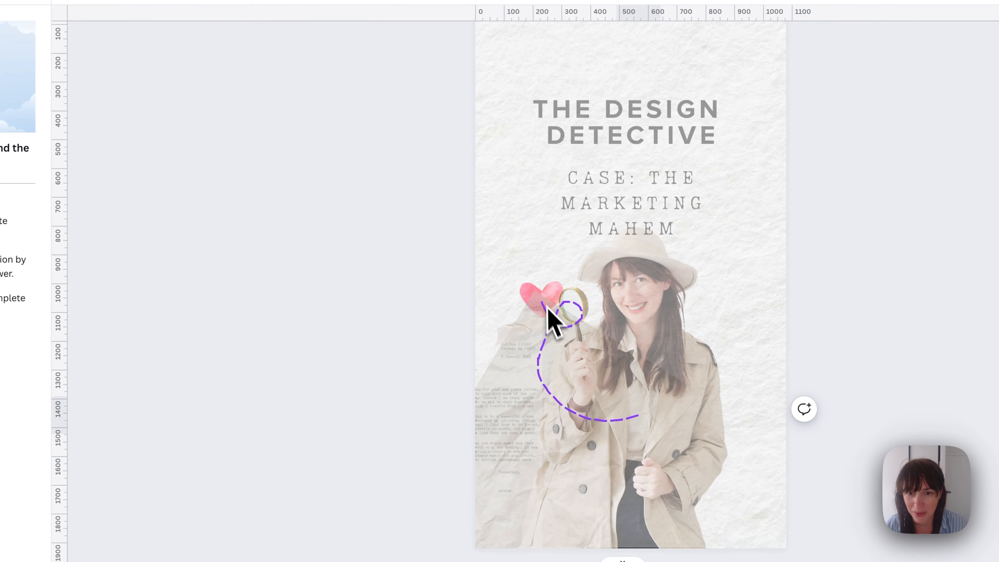
{"action": "left_click_drag", "start_coordinate": [549, 194], "coordinate": [550, 194]}
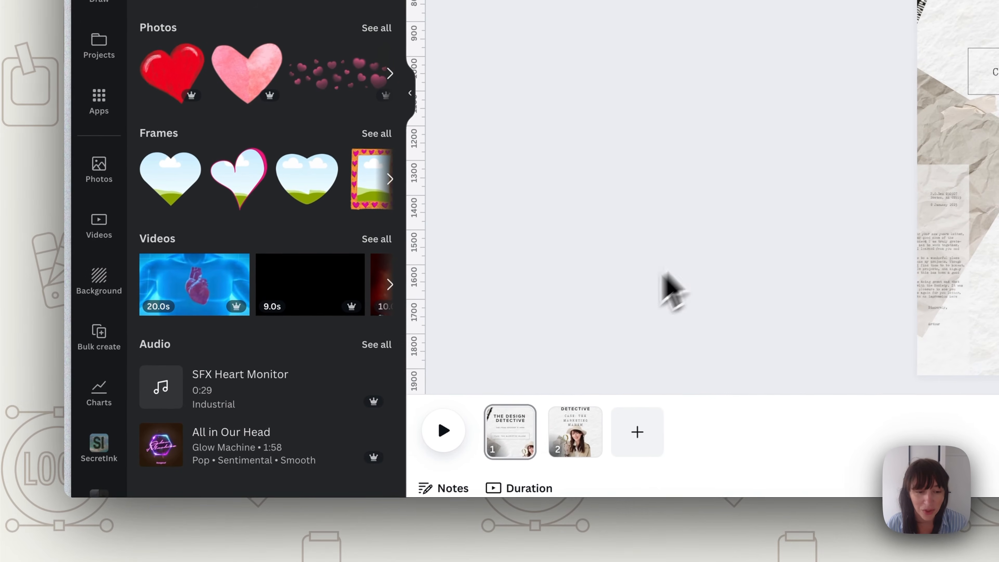
Apply the Match & Move transition between pages 1 and 2 and play the reel
{"action": "mouse_move", "coordinate": [546, 447]}
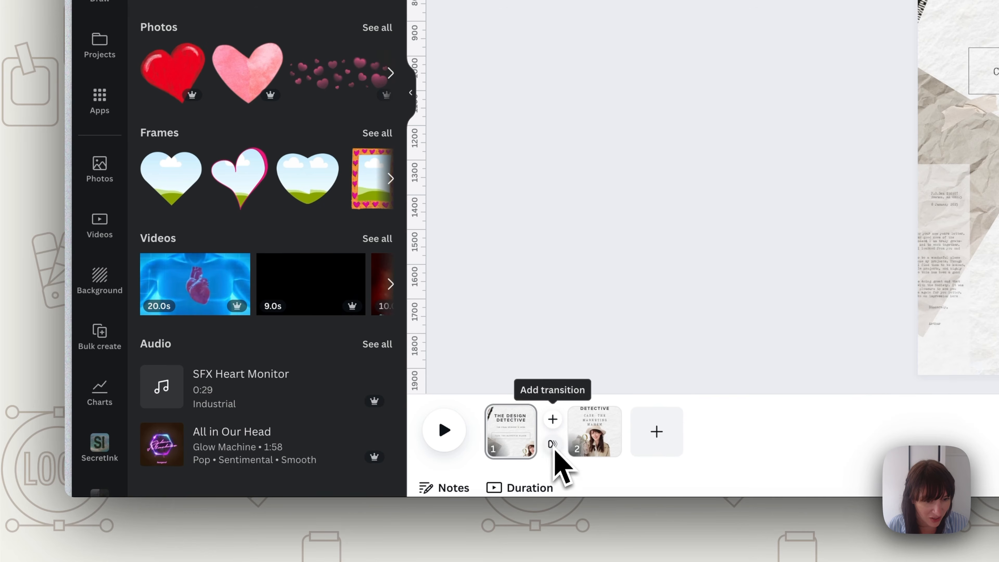
{"action": "left_click", "coordinate": [552, 444]}
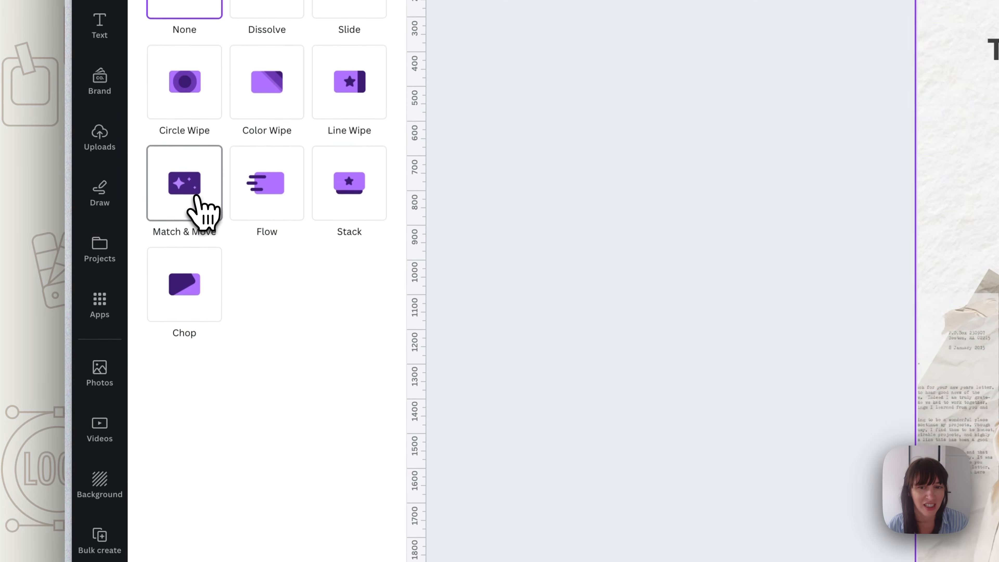
{"action": "left_click", "coordinate": [195, 198]}
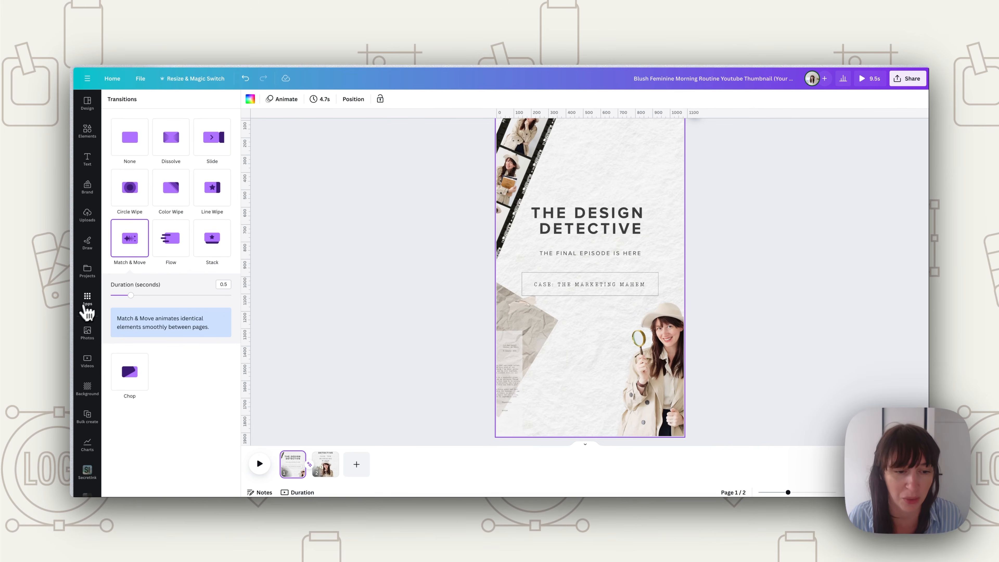
{"action": "left_click", "coordinate": [259, 465]}
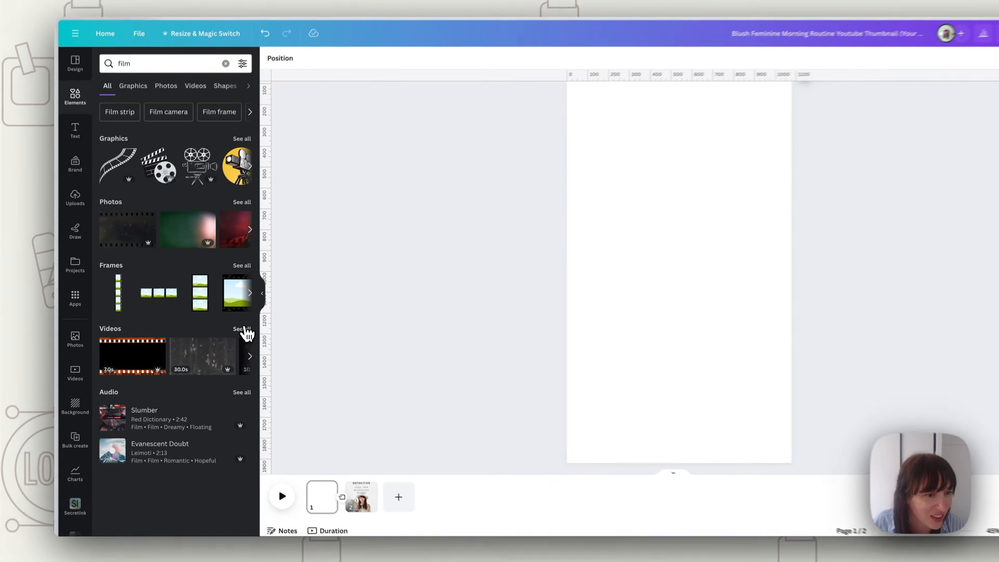
Try covering blank page 1 with the 10-second black dust-and-scratches video from the film results, and delete it
{"action": "left_click", "coordinate": [246, 330]}
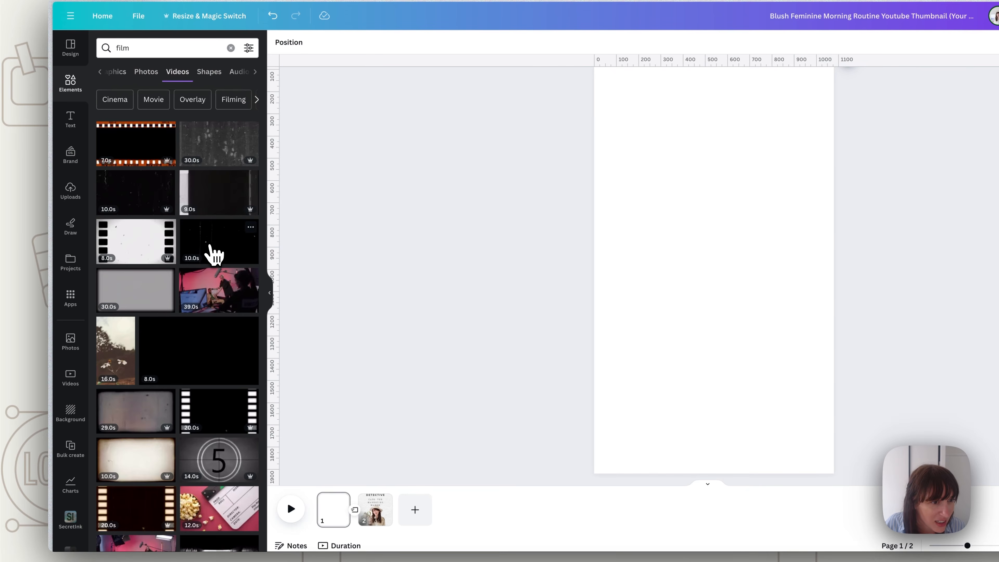
{"action": "left_click", "coordinate": [214, 254]}
{"action": "left_click_drag", "start_coordinate": [773, 264], "coordinate": [718, 129]}
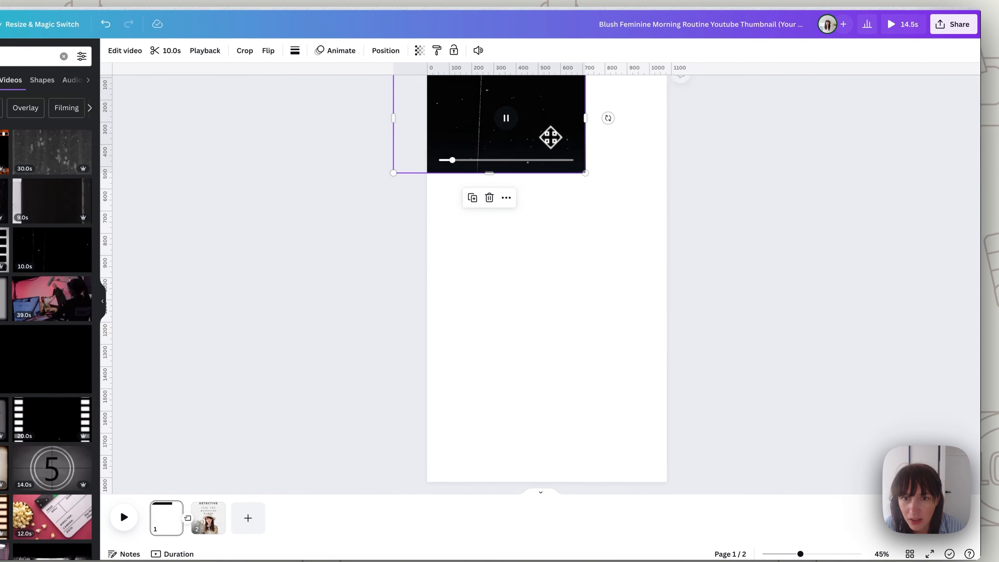
{"action": "left_click_drag", "start_coordinate": [585, 172], "coordinate": [941, 551]}
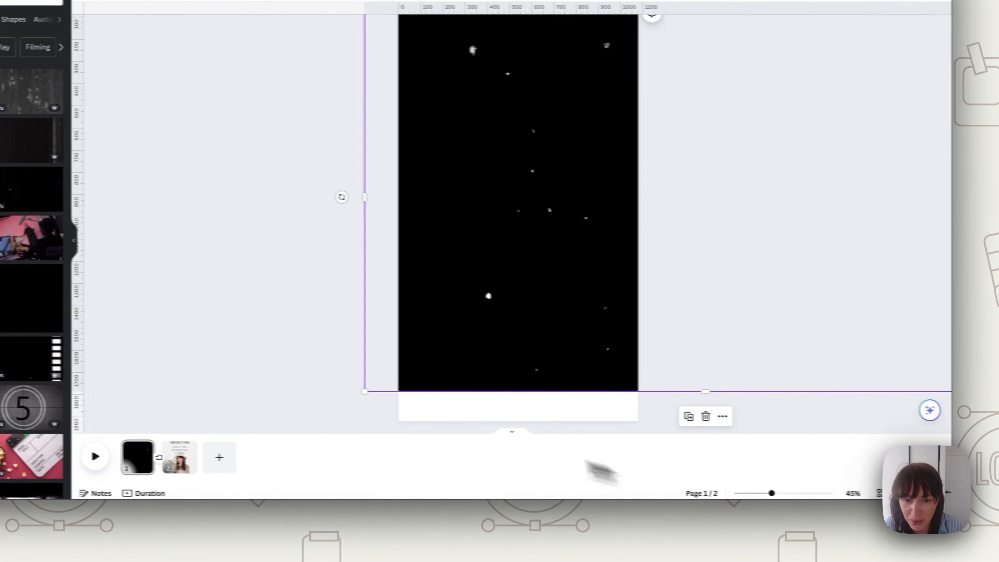
{"action": "left_click_drag", "start_coordinate": [345, 391], "coordinate": [298, 421]}
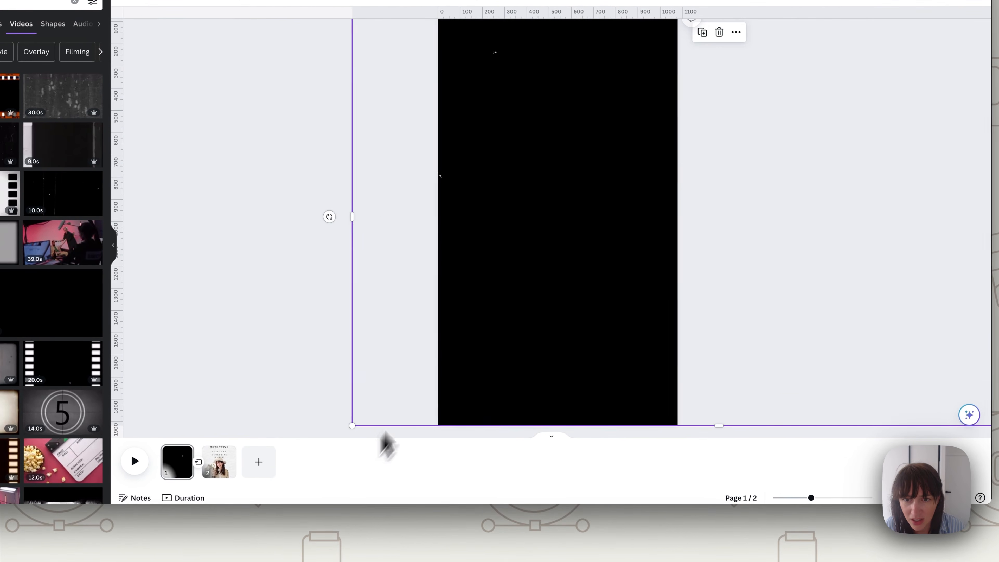
{"action": "left_click_drag", "start_coordinate": [511, 256], "coordinate": [807, 268]}
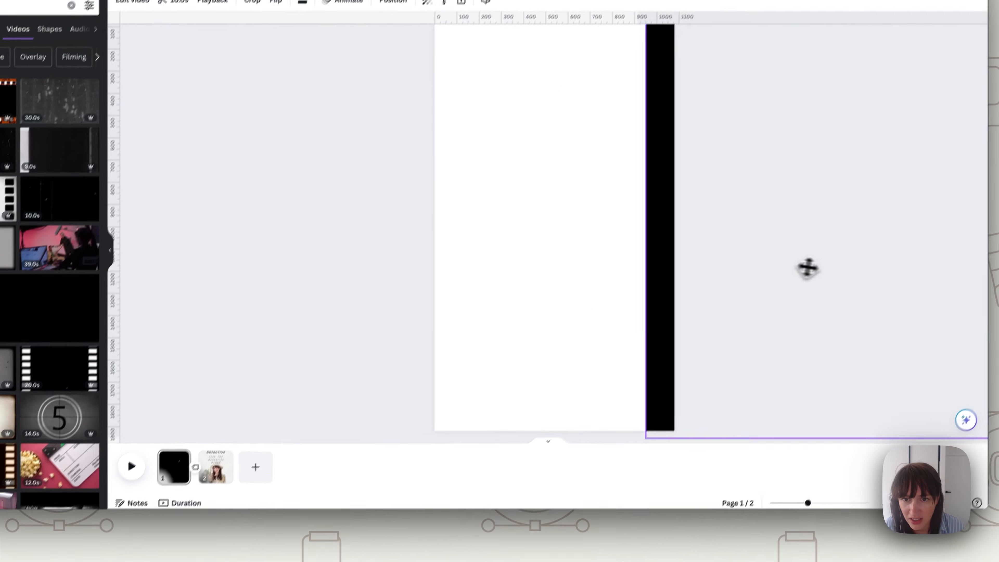
{"action": "key", "text": "Delete"}
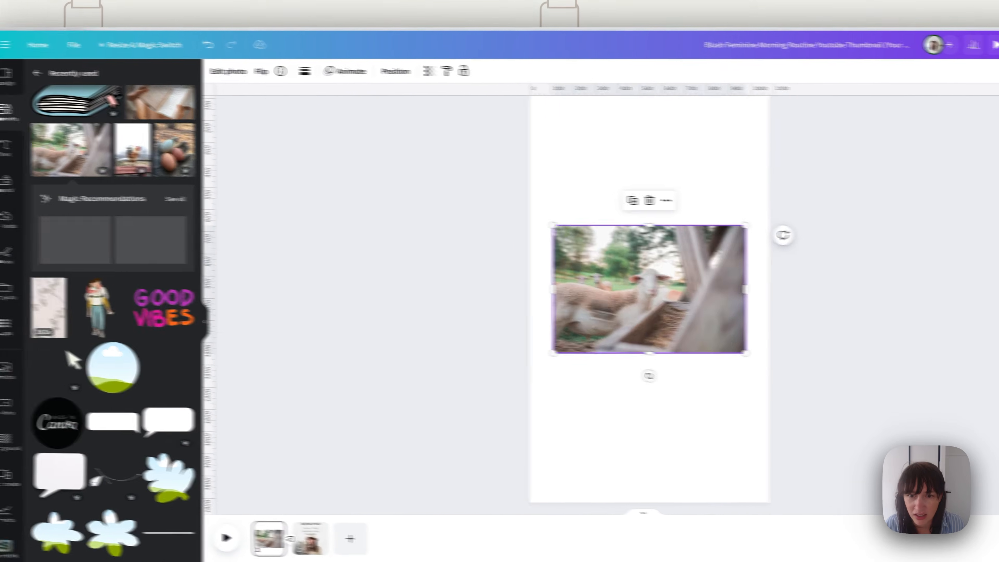
Position the sheep photo on page 1 and enlarge it to fill the whole page
{"action": "left_click_drag", "start_coordinate": [717, 315], "coordinate": [597, 163]}
{"action": "left_click_drag", "start_coordinate": [628, 195], "coordinate": [998, 492]}
{"action": "left_click_drag", "start_coordinate": [589, 357], "coordinate": [442, 362]}
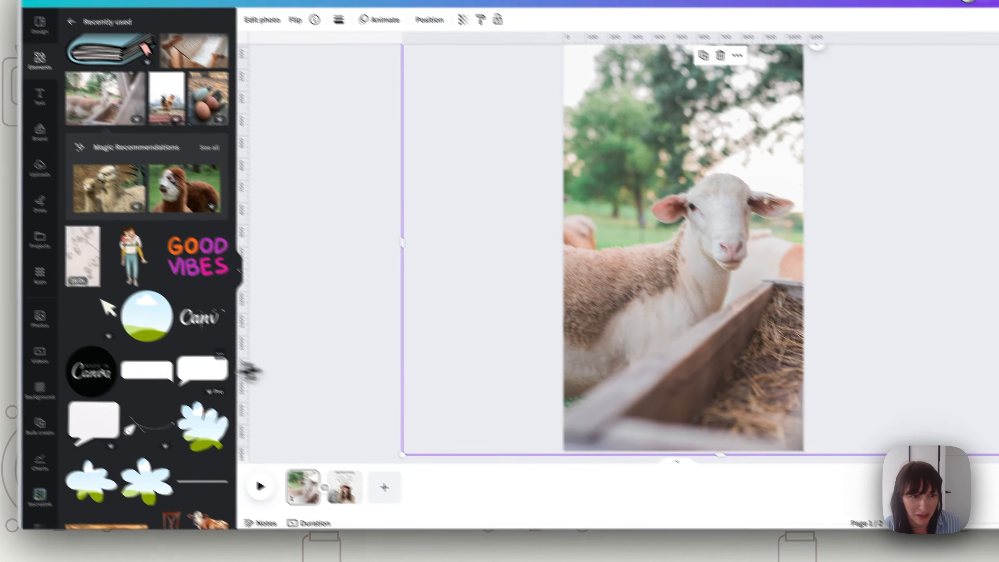
{"action": "left_click", "coordinate": [281, 336]}
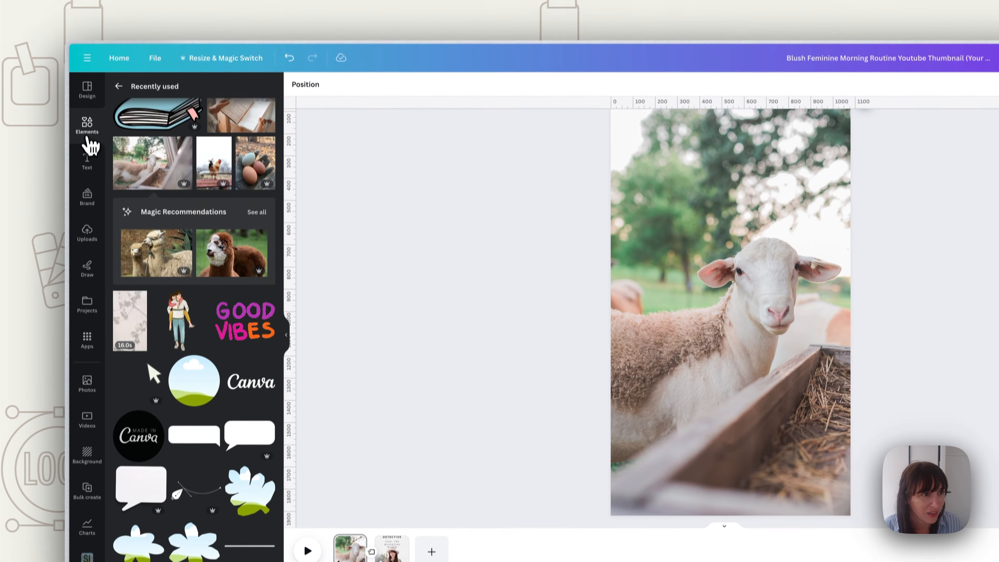
Add the recently used 10-second black film video over the sheep photo, make it semi-transparent, and enlarge it to cover the page
{"action": "left_click", "coordinate": [89, 138]}
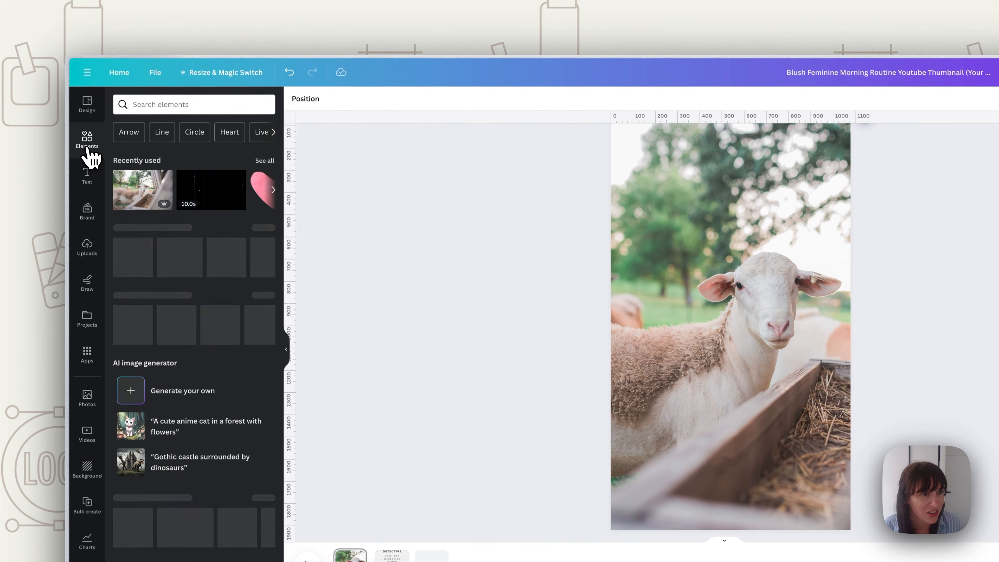
{"action": "left_click", "coordinate": [185, 188]}
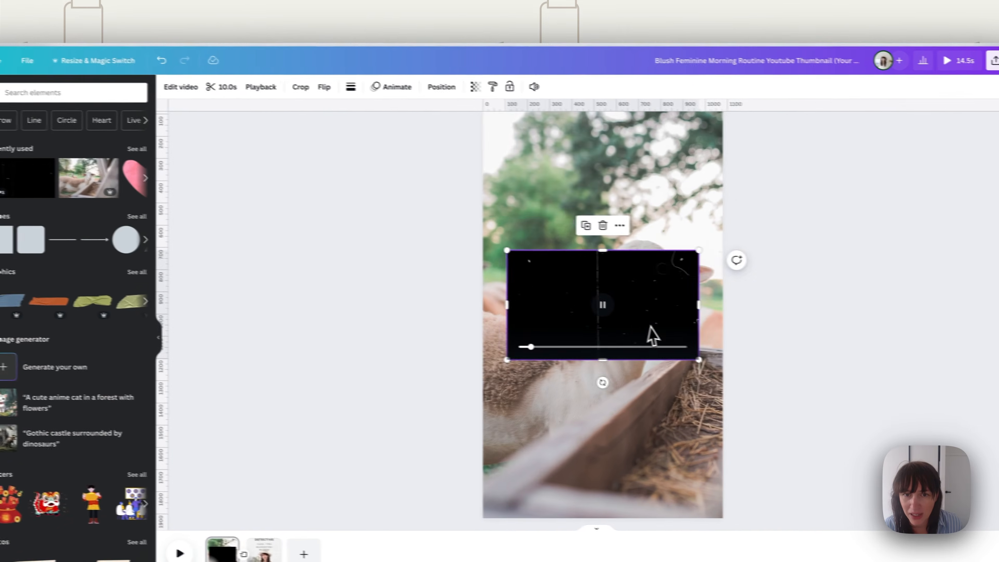
{"action": "left_click_drag", "start_coordinate": [652, 336], "coordinate": [574, 182]}
{"action": "left_click", "coordinate": [475, 87]}
{"action": "left_click_drag", "start_coordinate": [440, 126], "coordinate": [383, 133]}
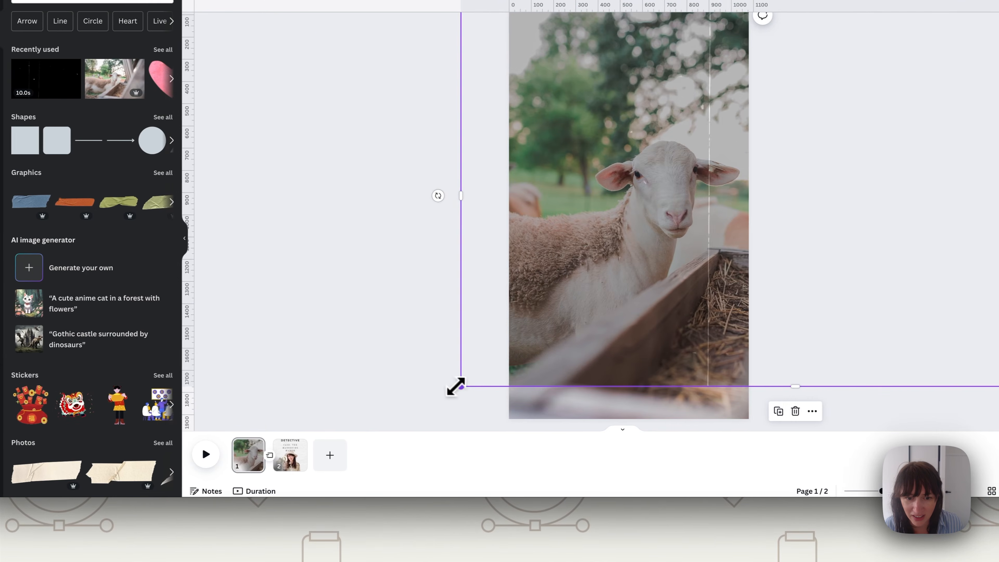
{"action": "left_click_drag", "start_coordinate": [457, 387], "coordinate": [399, 467]}
{"action": "left_click_drag", "start_coordinate": [632, 280], "coordinate": [622, 279]}
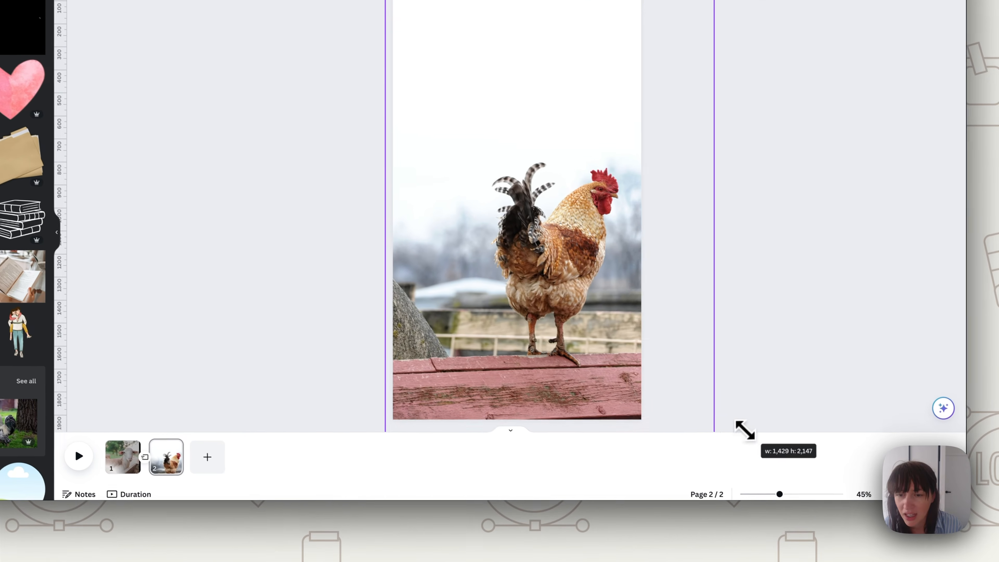
Resize the rooster photo to fill page 2 and cover it with the 10-second black film video made semi-transparent
{"action": "left_click_drag", "start_coordinate": [744, 431], "coordinate": [713, 393]}
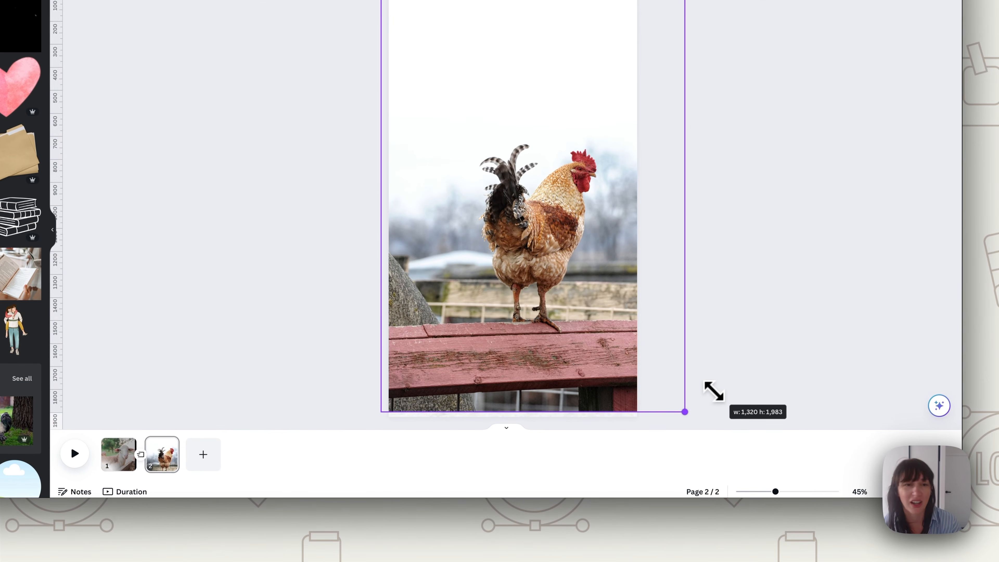
{"action": "left_click", "coordinate": [830, 321]}
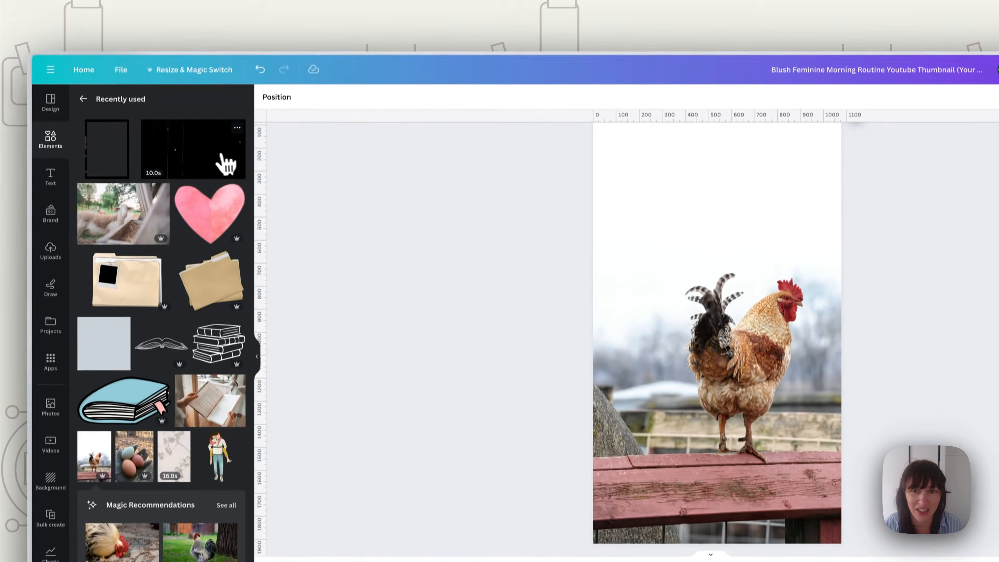
{"action": "left_click", "coordinate": [20, 32]}
{"action": "left_click_drag", "start_coordinate": [663, 291], "coordinate": [565, 140]}
{"action": "left_click_drag", "start_coordinate": [606, 175], "coordinate": [918, 538]}
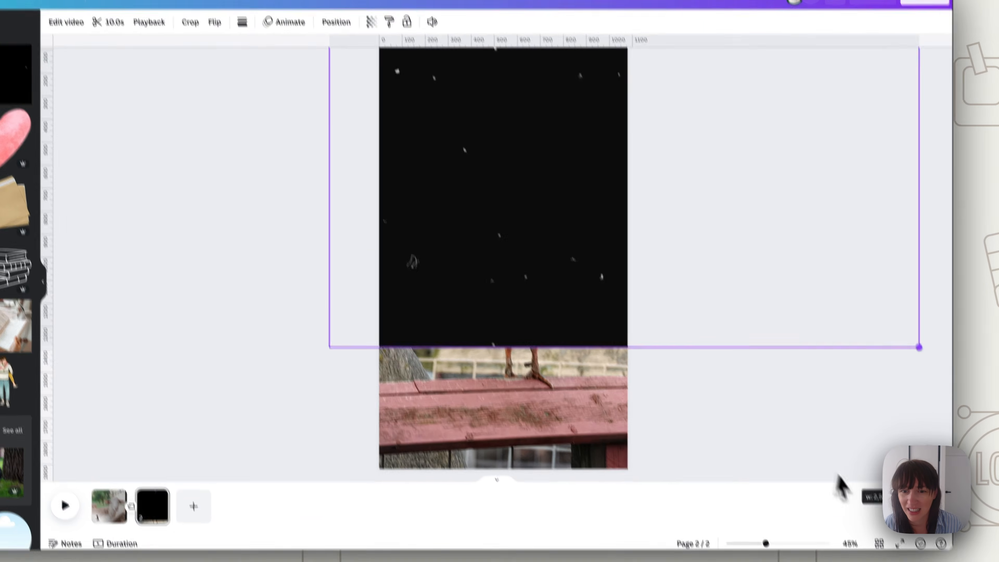
{"action": "left_click_drag", "start_coordinate": [838, 476], "coordinate": [941, 551]}
{"action": "left_click_drag", "start_coordinate": [444, 377], "coordinate": [368, 438]}
{"action": "left_click", "coordinate": [517, 75]}
{"action": "left_click_drag", "start_coordinate": [526, 130], "coordinate": [457, 132]}
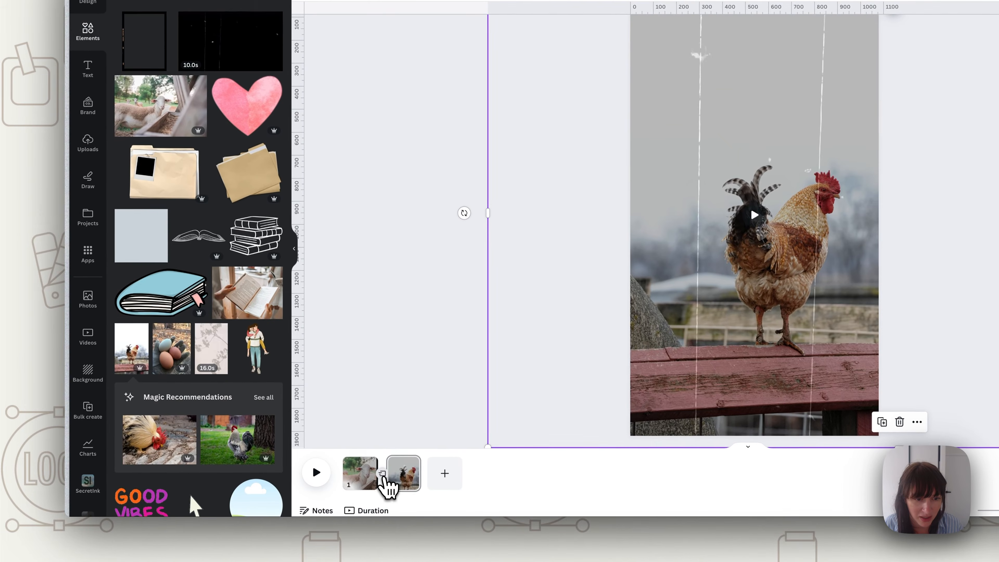
Apply the Flow transition between the sheep and rooster pages and play the reel
{"action": "left_click", "coordinate": [383, 474]}
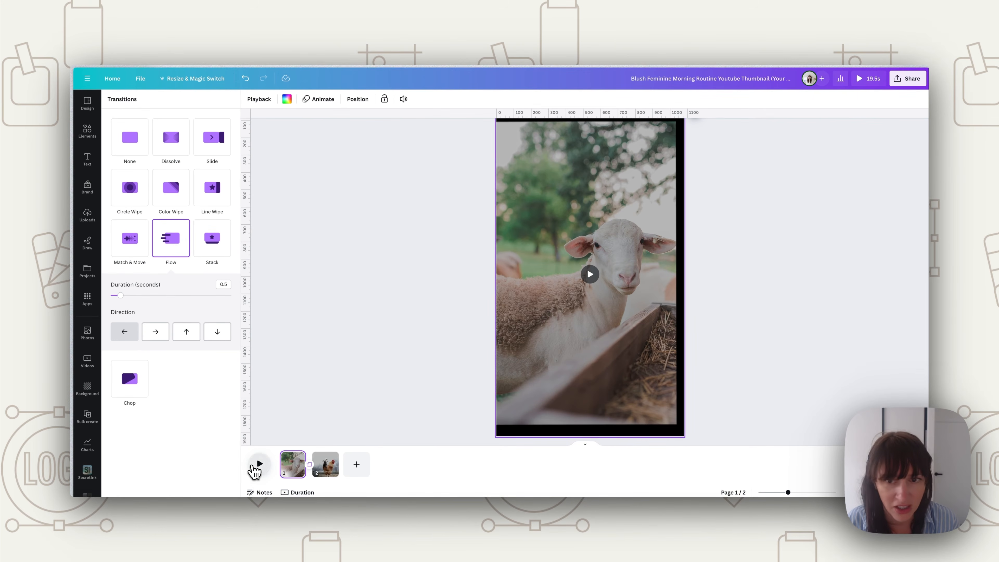
{"action": "left_click", "coordinate": [259, 464]}
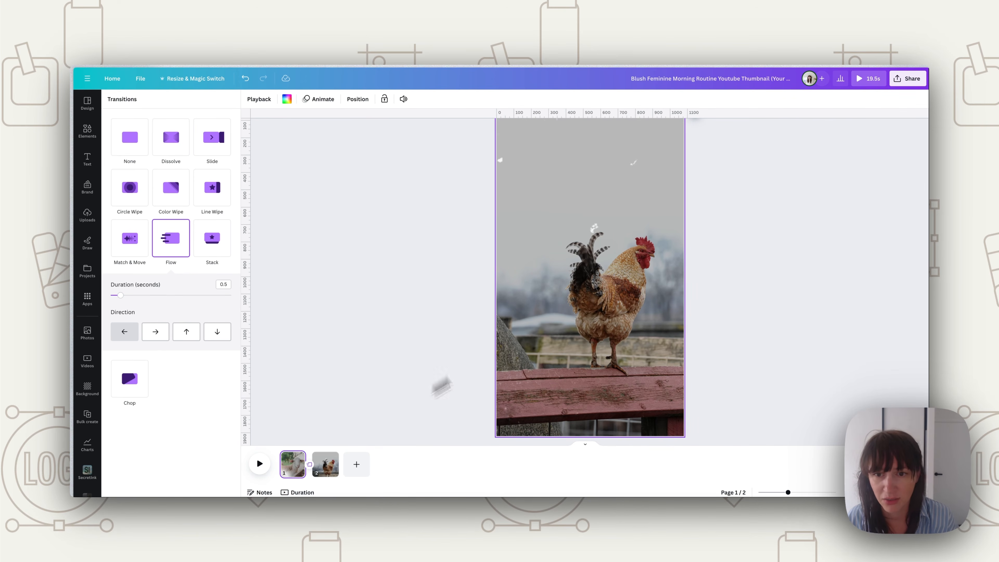
Delete the film overlay from the rooster page and add the 11-second crumpled white paper video from an elements search for "paper texture"
{"action": "left_click", "coordinate": [547, 313]}
{"action": "key", "text": "Delete"}
{"action": "left_click", "coordinate": [94, 135]}
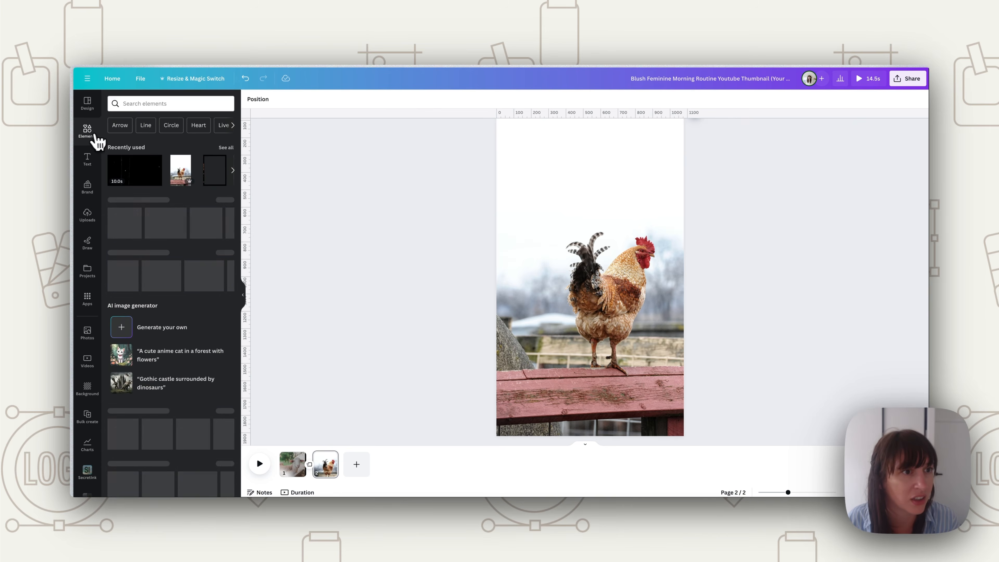
{"action": "left_click", "coordinate": [180, 103]}
{"action": "type", "text": "paper texture"}
{"action": "key", "text": "Return"}
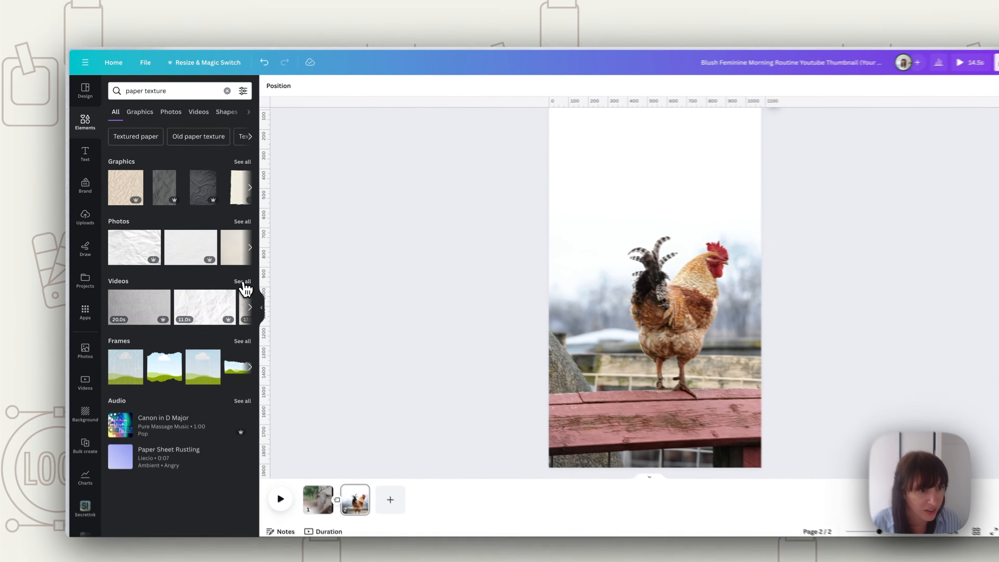
{"action": "left_click", "coordinate": [226, 271]}
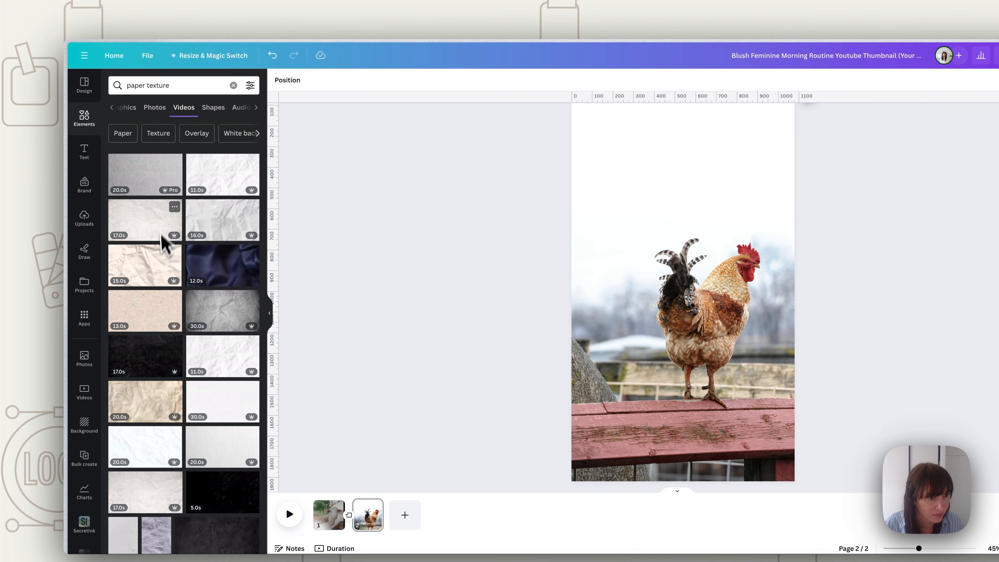
{"action": "left_click", "coordinate": [241, 185]}
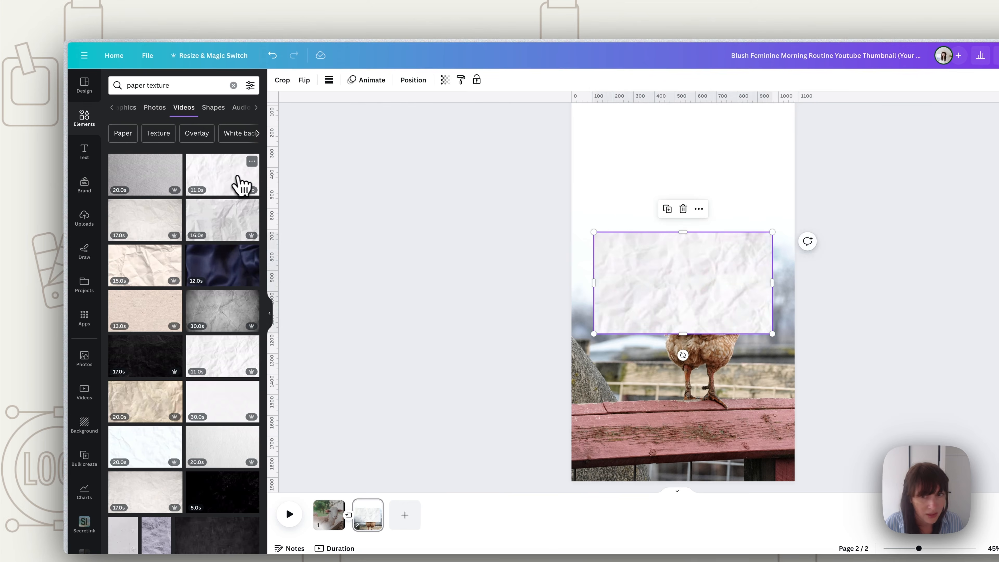
Move and enlarge the crumpled white paper video until it covers the whole rooster page
{"action": "left_click_drag", "start_coordinate": [636, 287], "coordinate": [602, 198]}
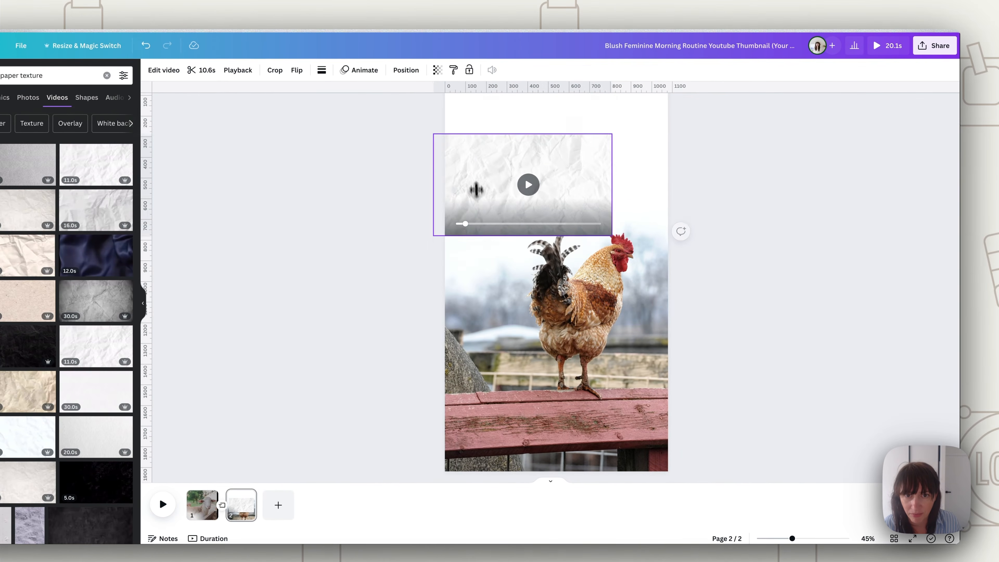
{"action": "left_click_drag", "start_coordinate": [476, 190], "coordinate": [453, 130]}
{"action": "left_click_drag", "start_coordinate": [590, 185], "coordinate": [968, 559]}
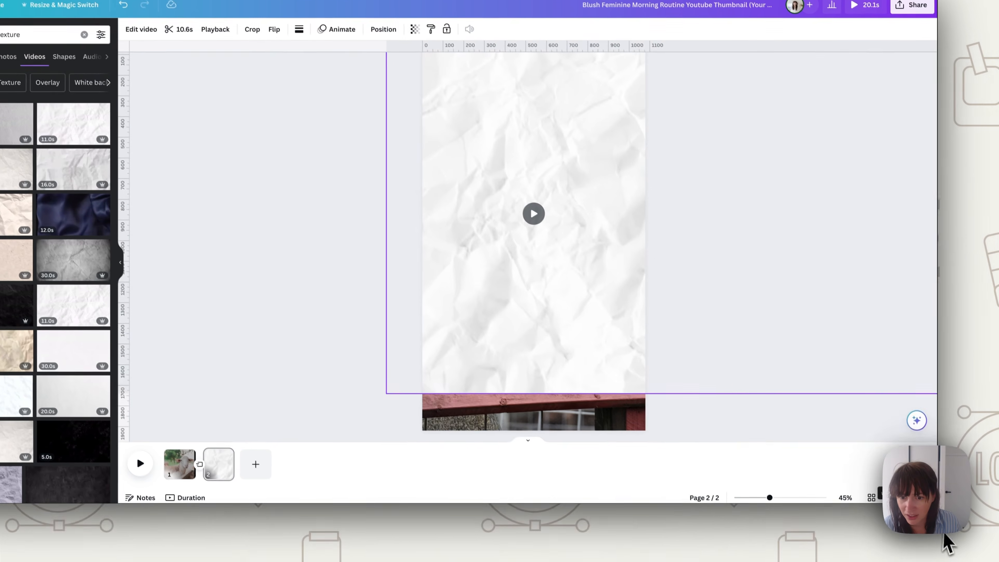
{"action": "left_click_drag", "start_coordinate": [387, 395], "coordinate": [337, 428]}
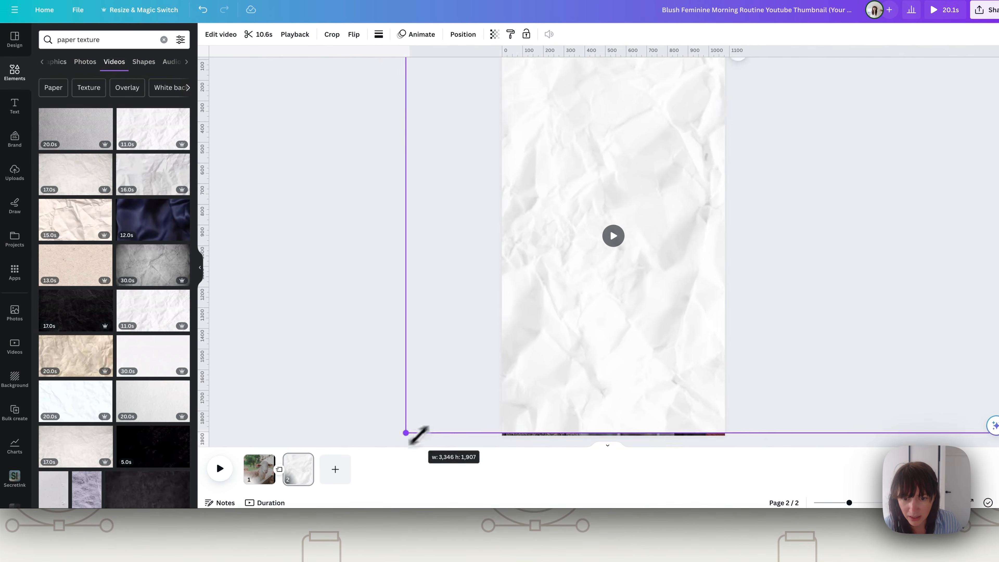
{"action": "left_click_drag", "start_coordinate": [417, 435], "coordinate": [394, 448]}
Reduce the paper video's opacity so the rooster photo shows through, and play the overlay
{"action": "left_click", "coordinate": [494, 33]}
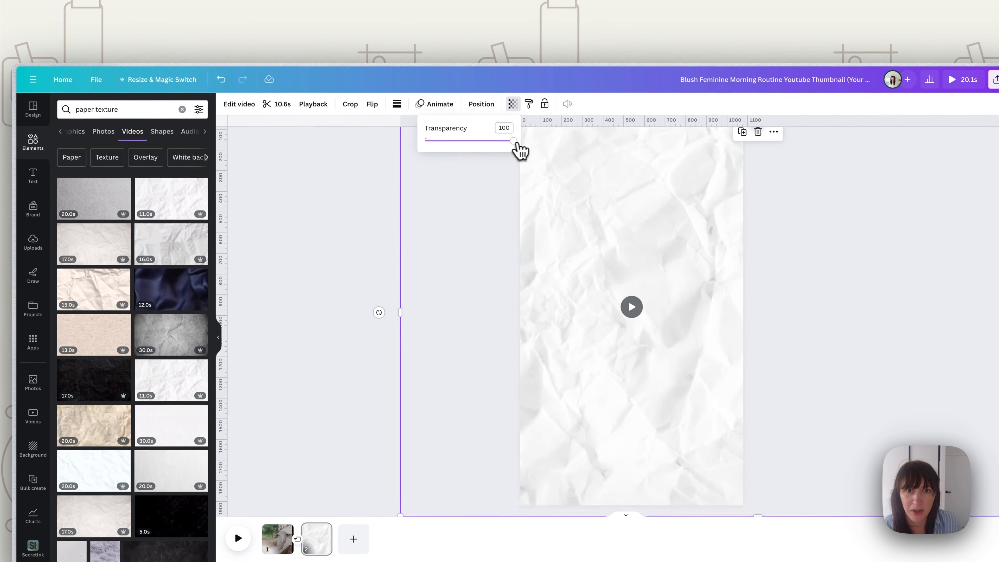
{"action": "left_click_drag", "start_coordinate": [513, 141], "coordinate": [448, 141]}
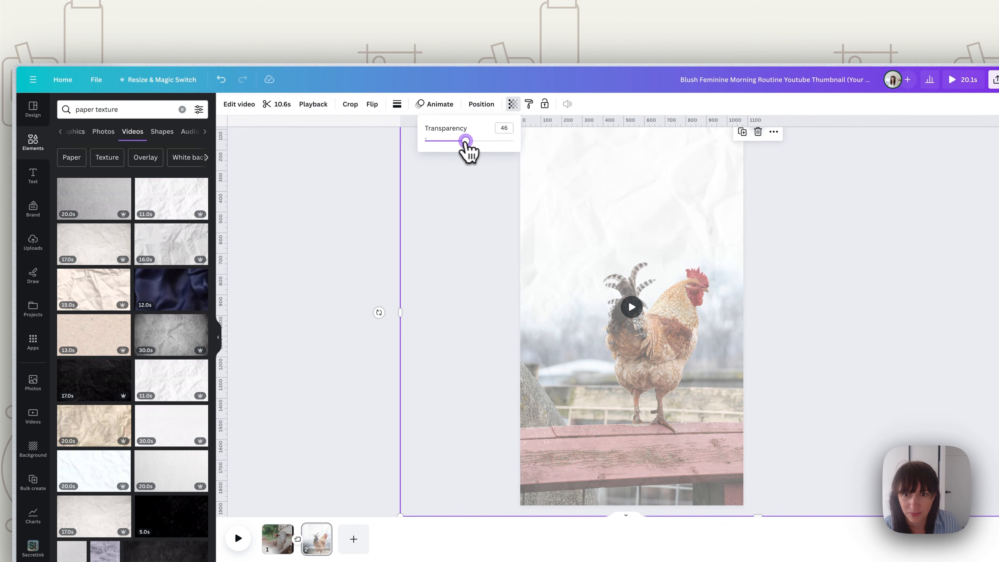
{"action": "left_click", "coordinate": [631, 308]}
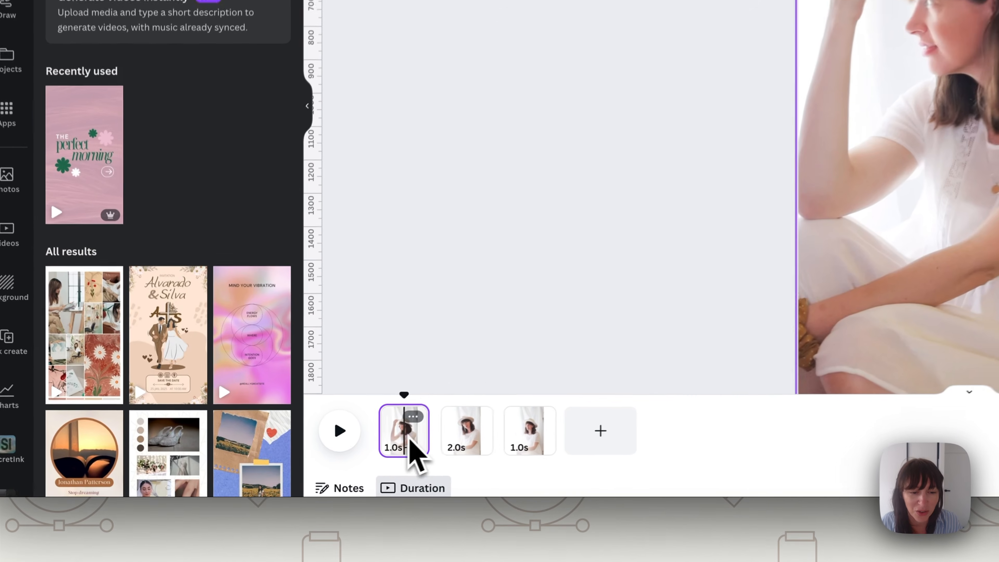
Retime the three-photo reel to 2.5 s for page 2 and 0.7 s for page 3, and play it from page 1
{"action": "left_click", "coordinate": [325, 467]}
{"action": "left_click", "coordinate": [408, 442]}
{"action": "left_click", "coordinate": [471, 437]}
{"action": "left_click", "coordinate": [542, 442]}
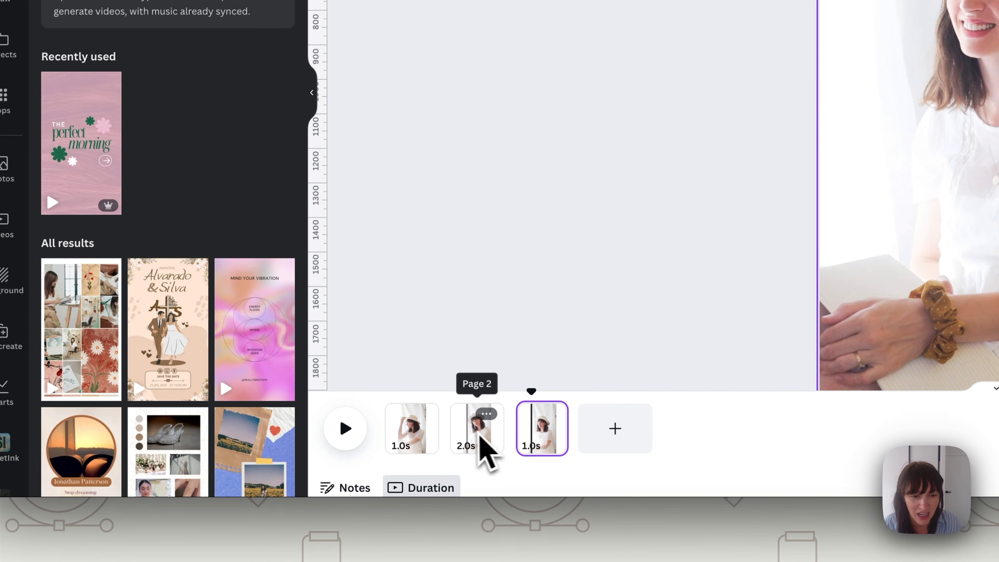
{"action": "left_click_drag", "start_coordinate": [504, 431], "coordinate": [570, 442]}
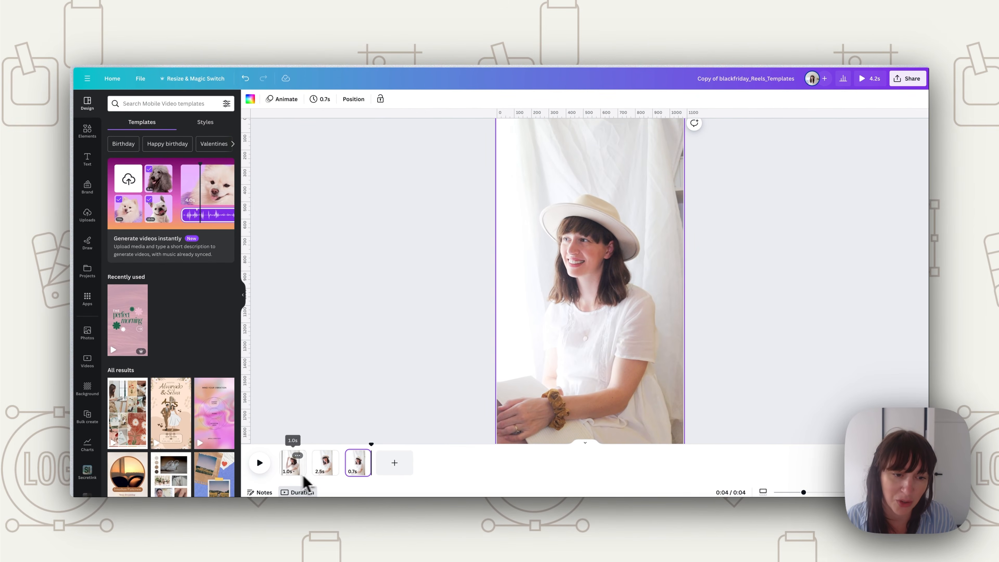
{"action": "left_click", "coordinate": [289, 465]}
{"action": "left_click", "coordinate": [259, 462]}
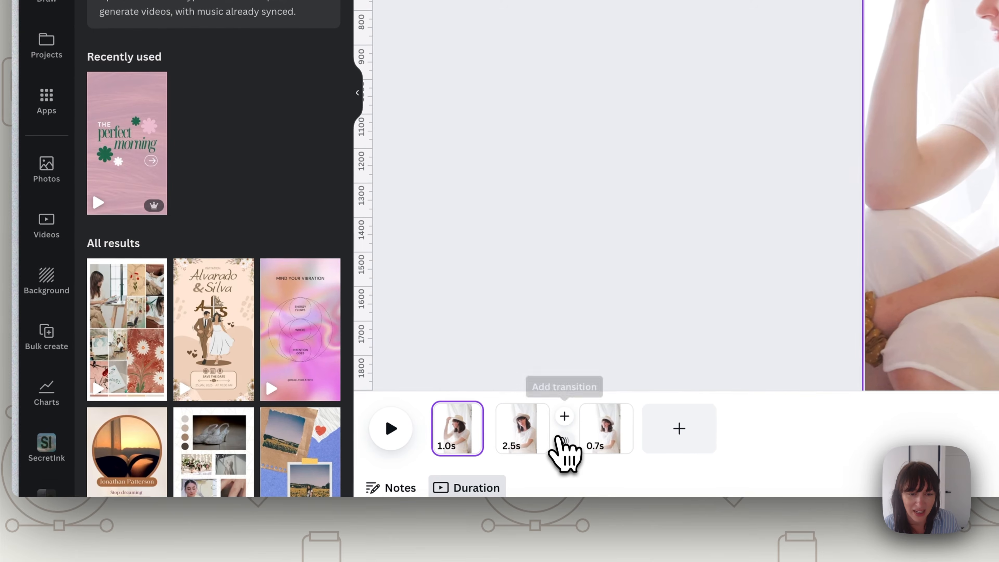
Apply the Match & Move transition between pages 2 and 3 and between pages 1 and 2
{"action": "left_click", "coordinate": [564, 441]}
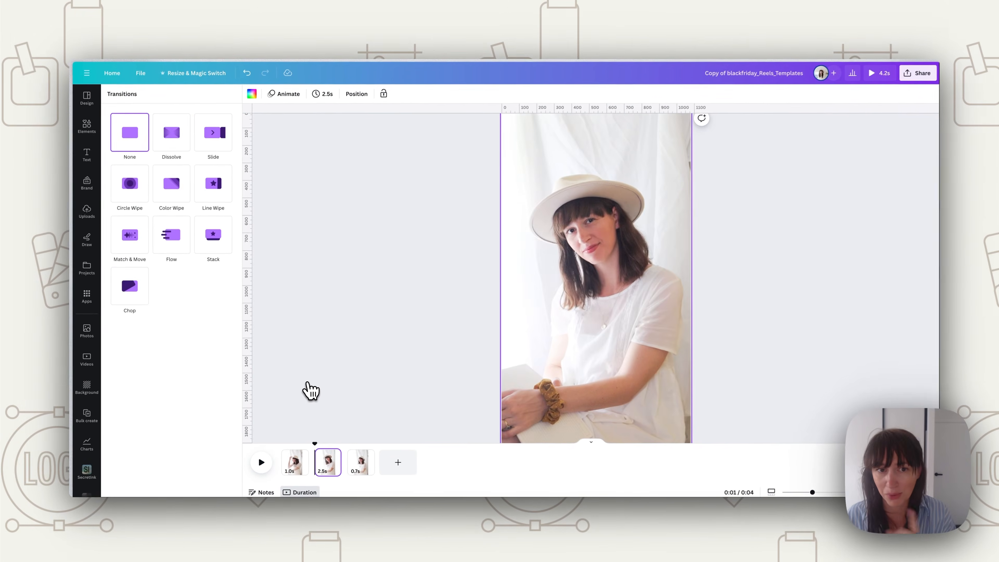
{"action": "left_click", "coordinate": [133, 246]}
{"action": "left_click", "coordinate": [355, 474]}
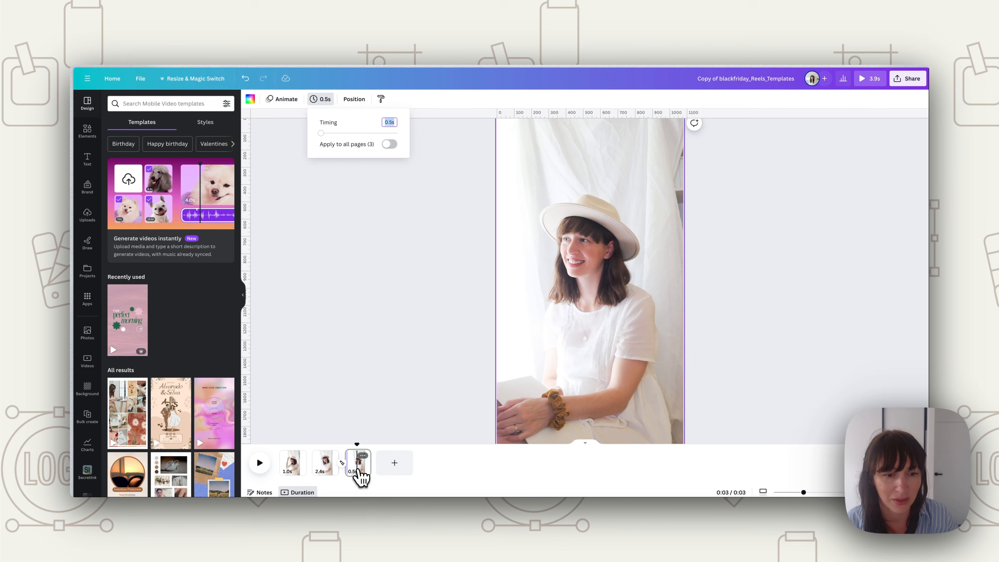
{"action": "left_click", "coordinate": [312, 473]}
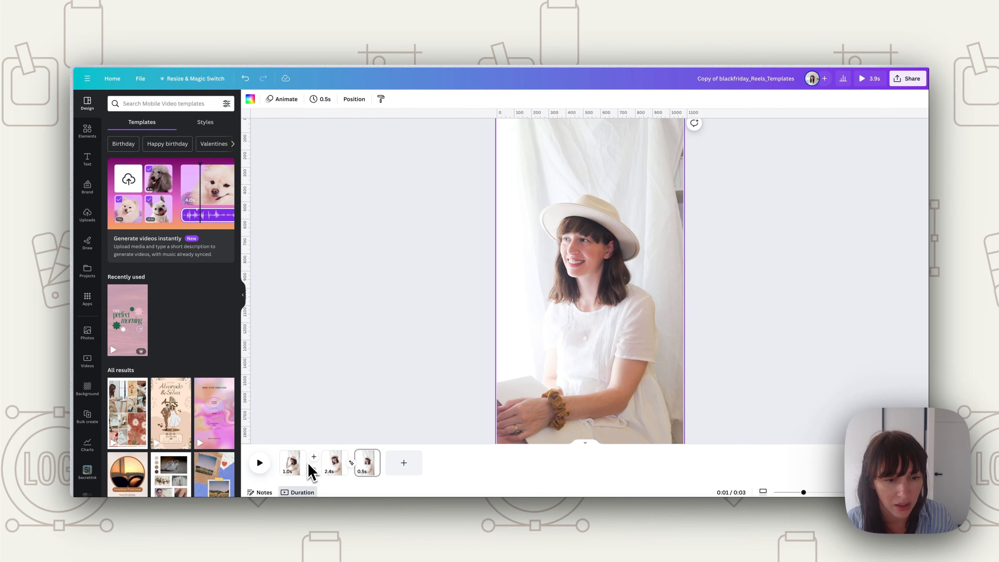
{"action": "left_click", "coordinate": [313, 471]}
{"action": "left_click", "coordinate": [133, 245]}
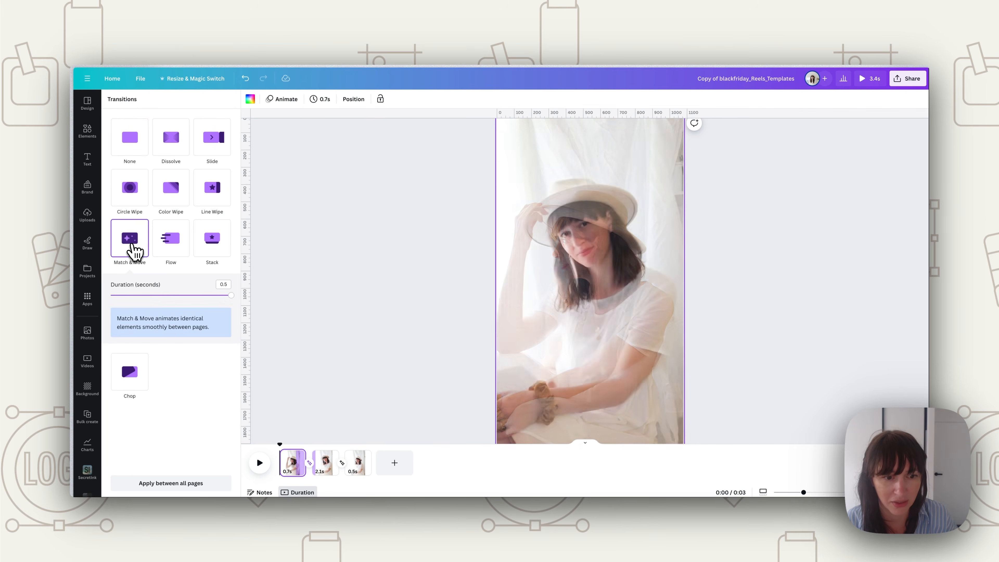